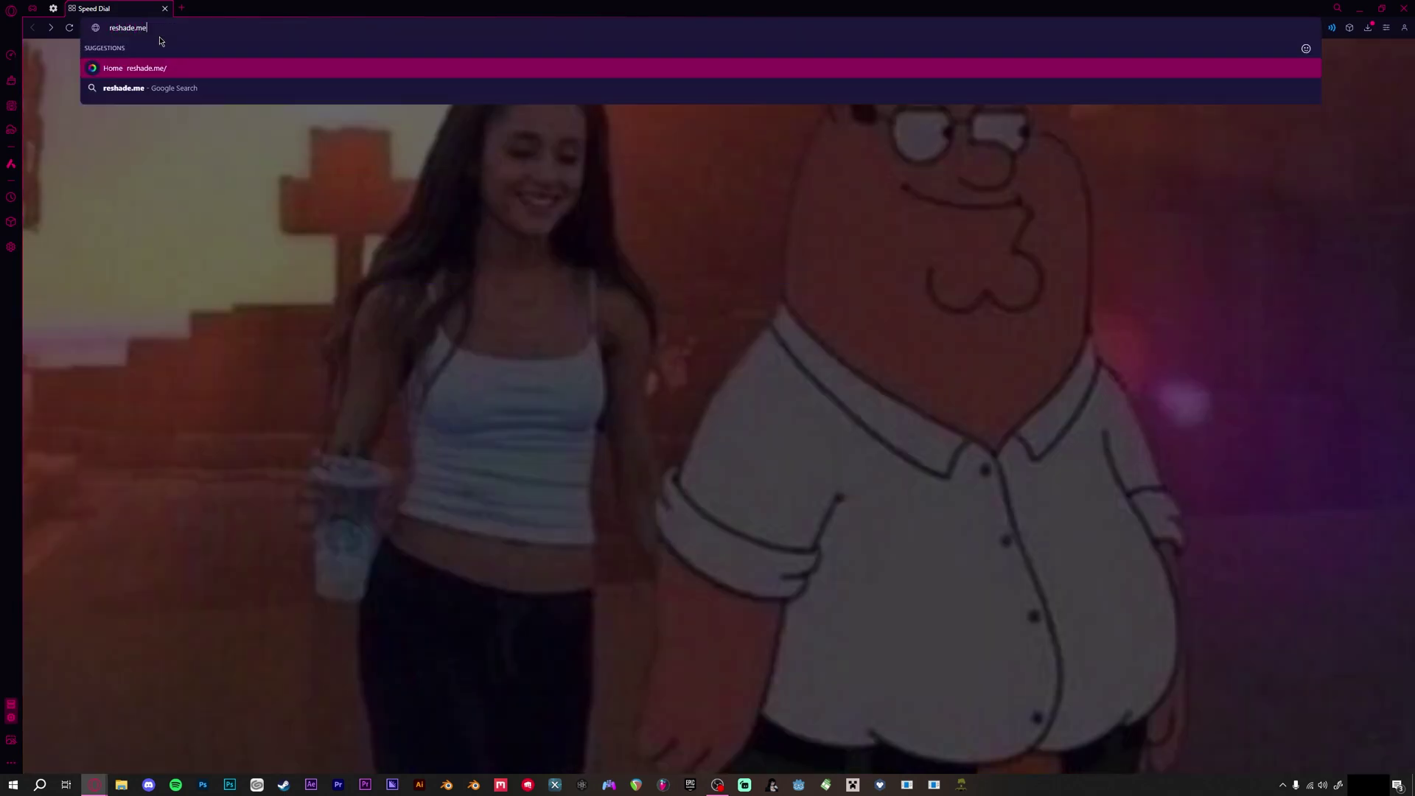
Open the ReShade website at reshade.me.
key("Return")
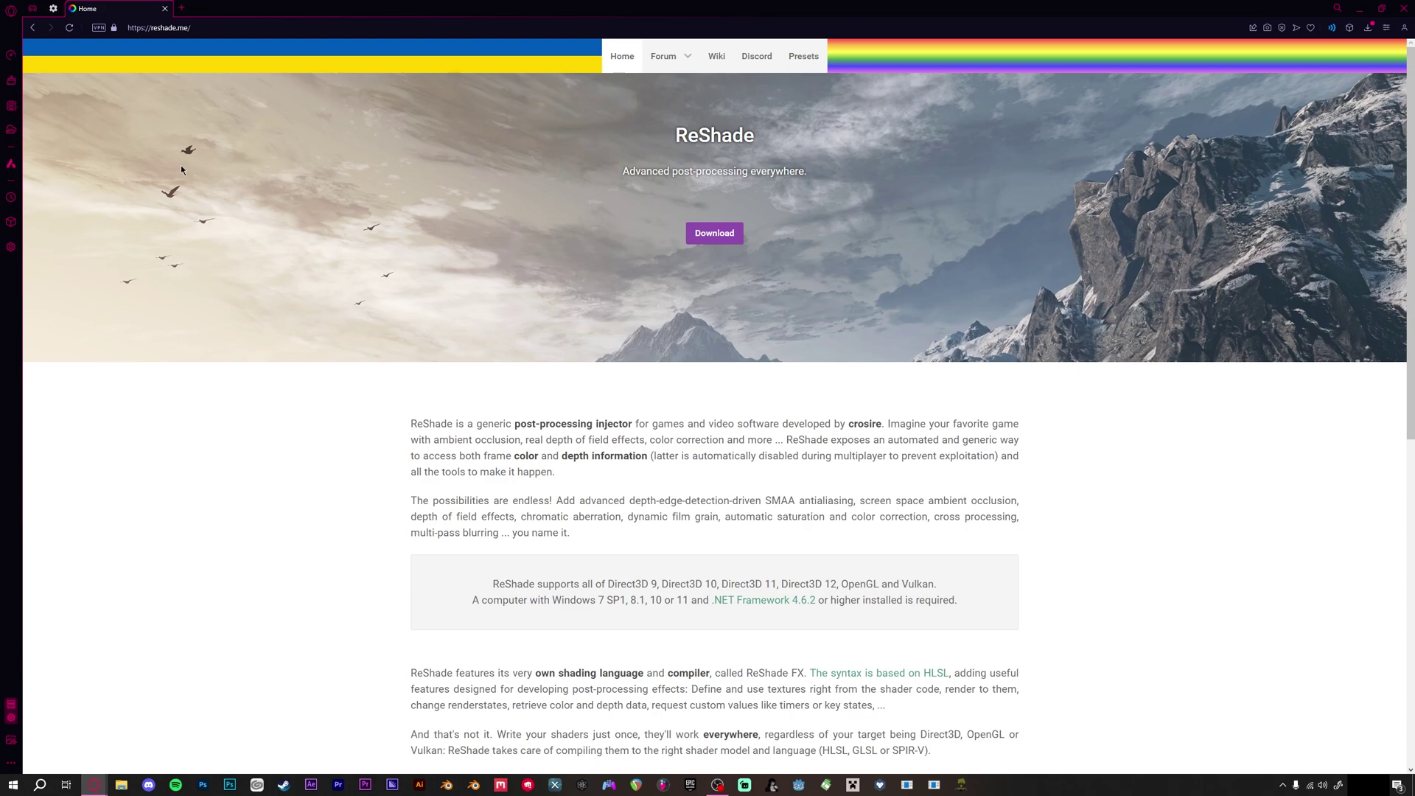
Go to guns.lol/azef, enter the profile page and mute its audio.
left_click(158, 27)
type("guns.lol/azef")
key("Return")
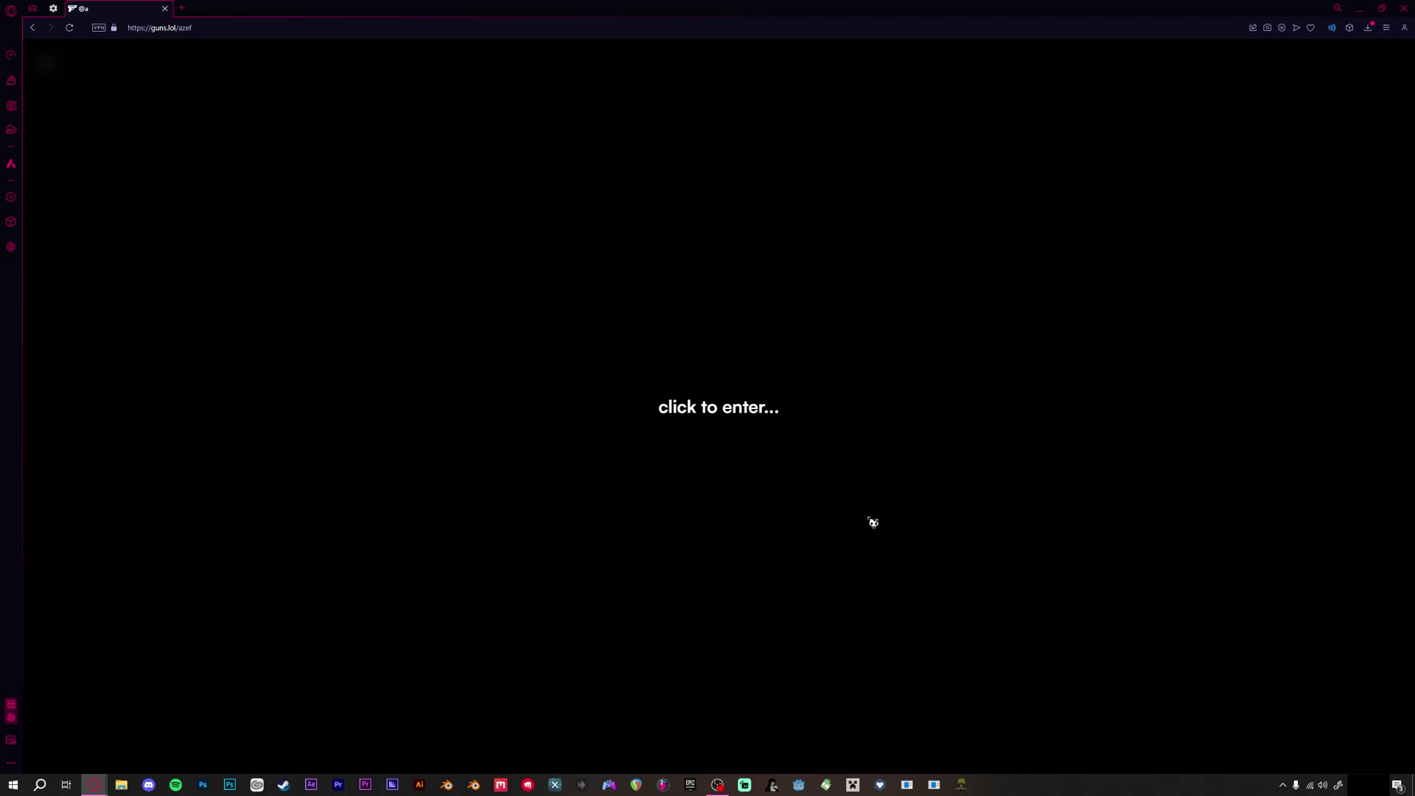
left_click(733, 411)
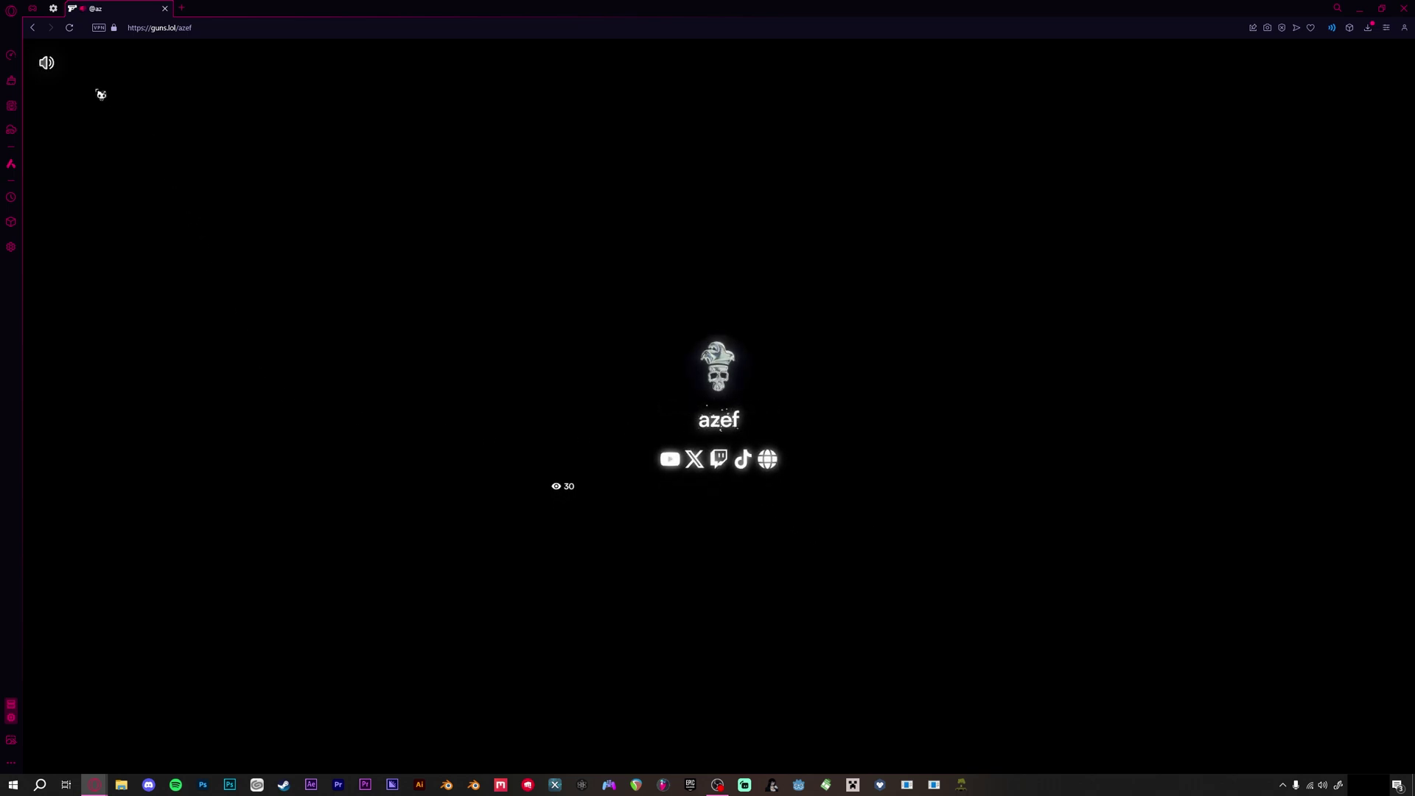
left_click(47, 65)
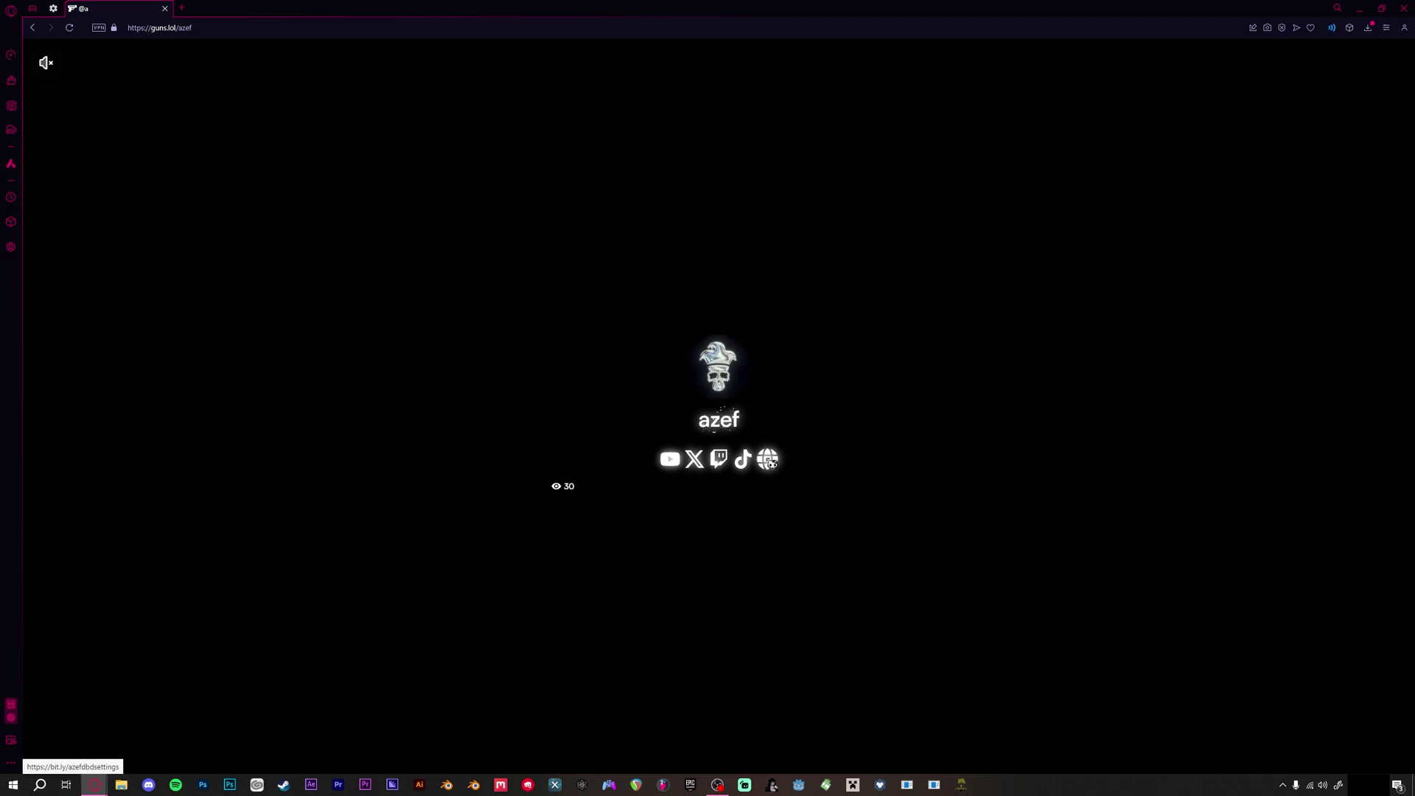
Follow the profile's website link to the shared Google Drive folder and open its reshade subfolder.
left_click(769, 462)
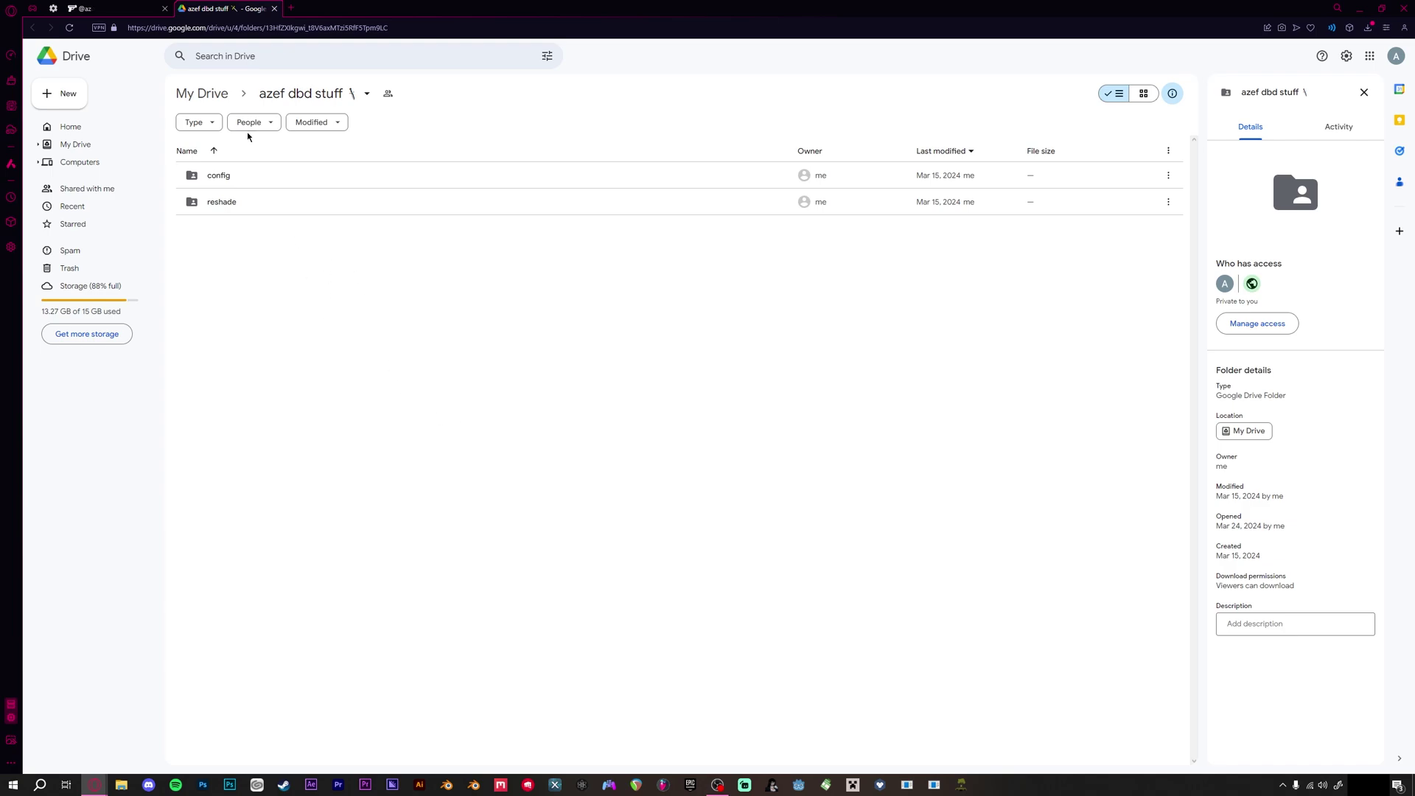
double_click(236, 202)
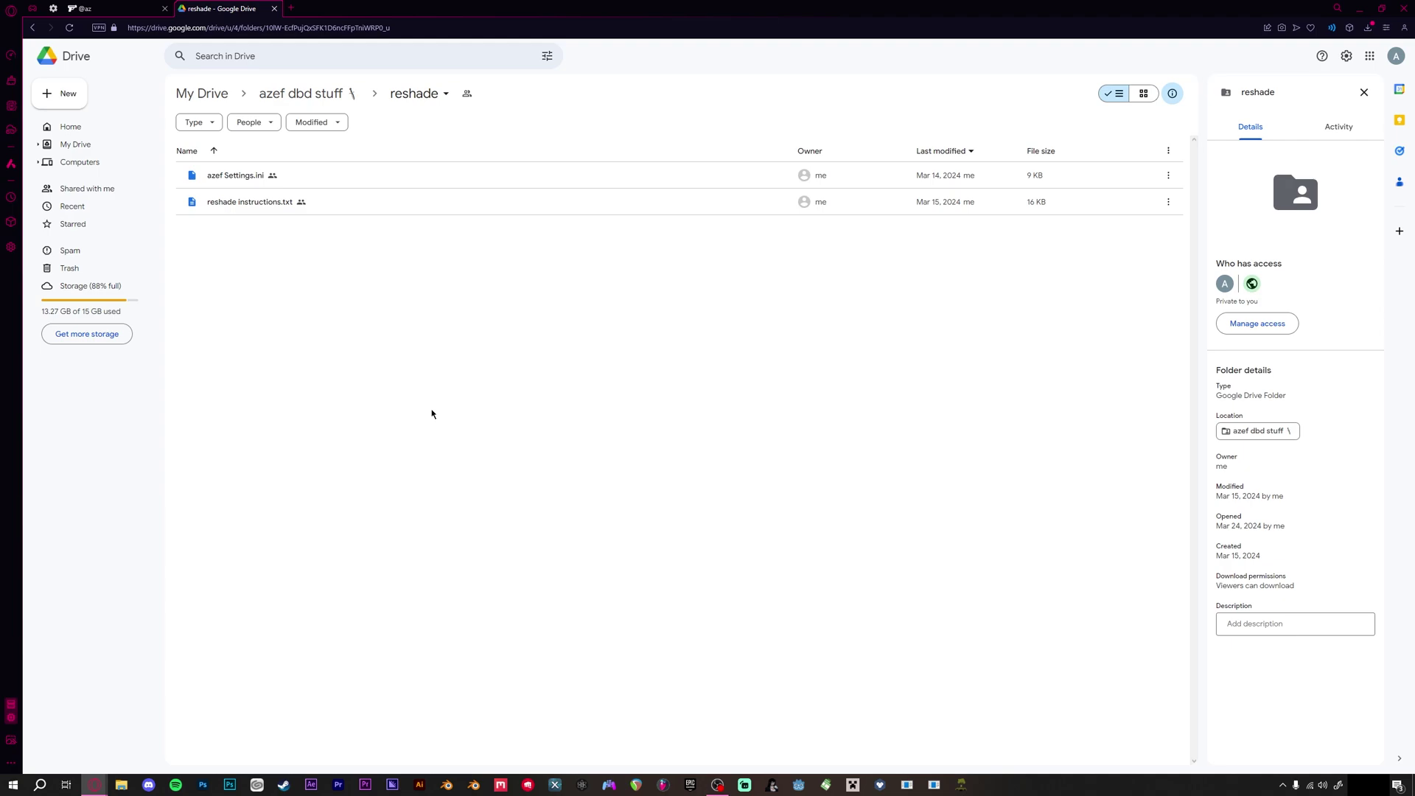
Return to the desktop, search the computer for reshade and launch ReShade_Setup_5.9.2.exe.
key("super+d")
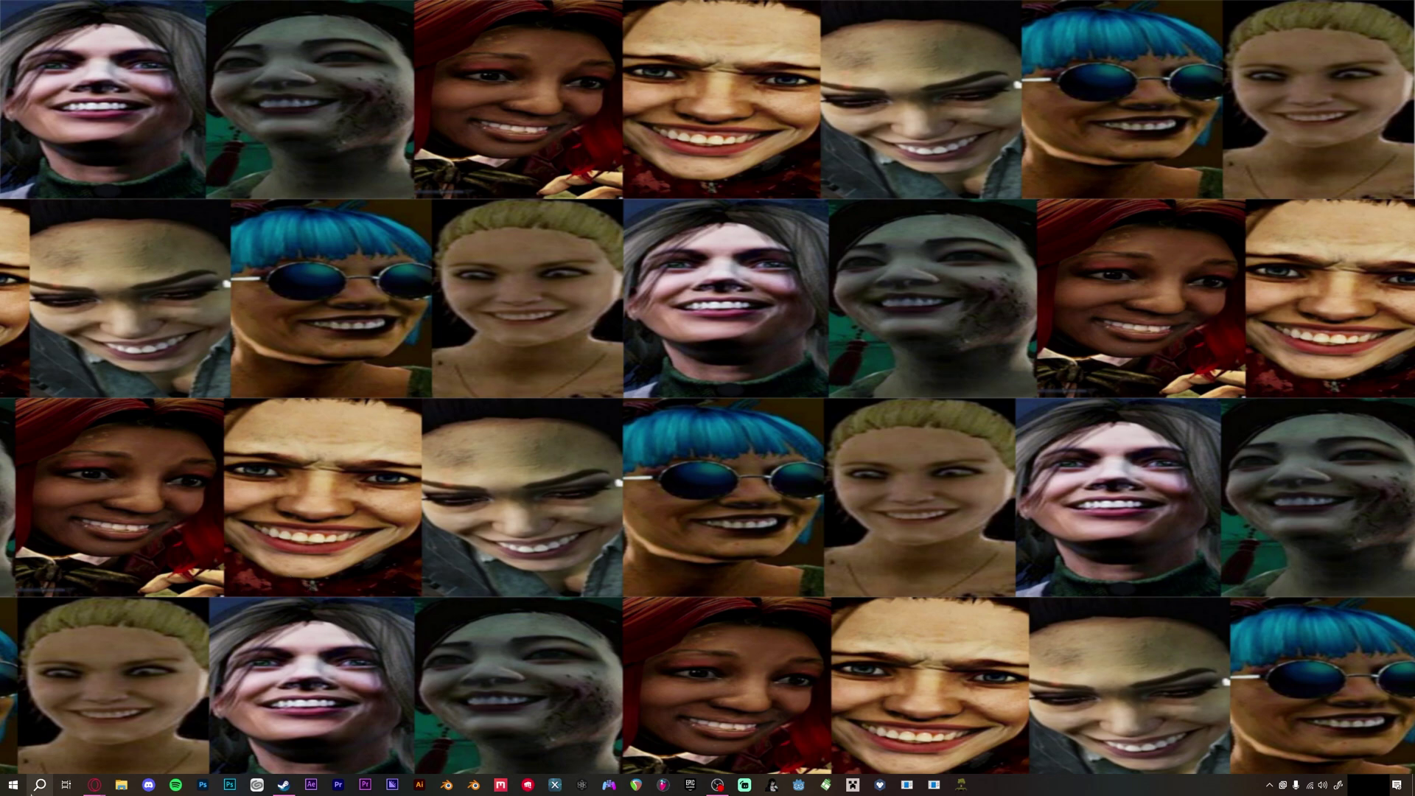
left_click(33, 788)
type("res")
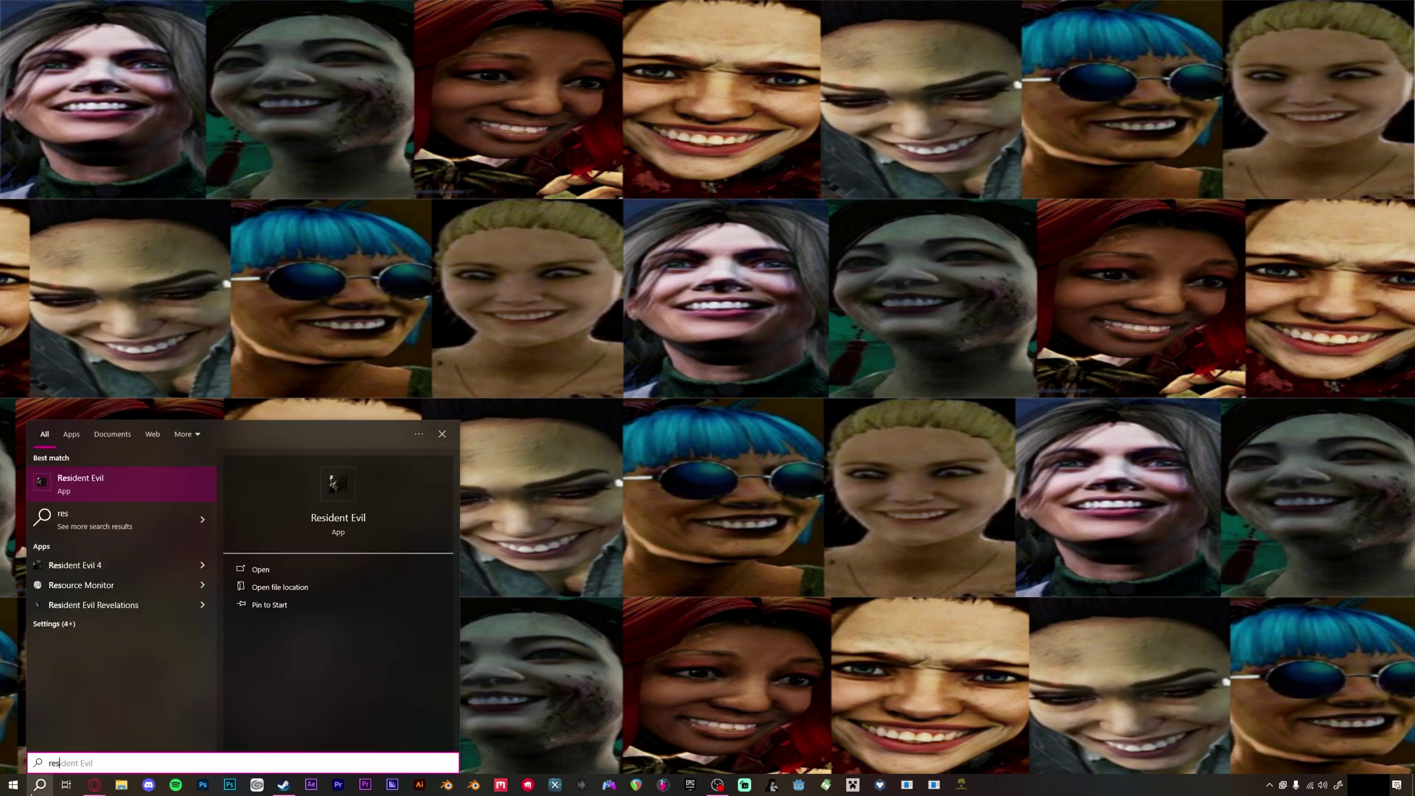
type("hade")
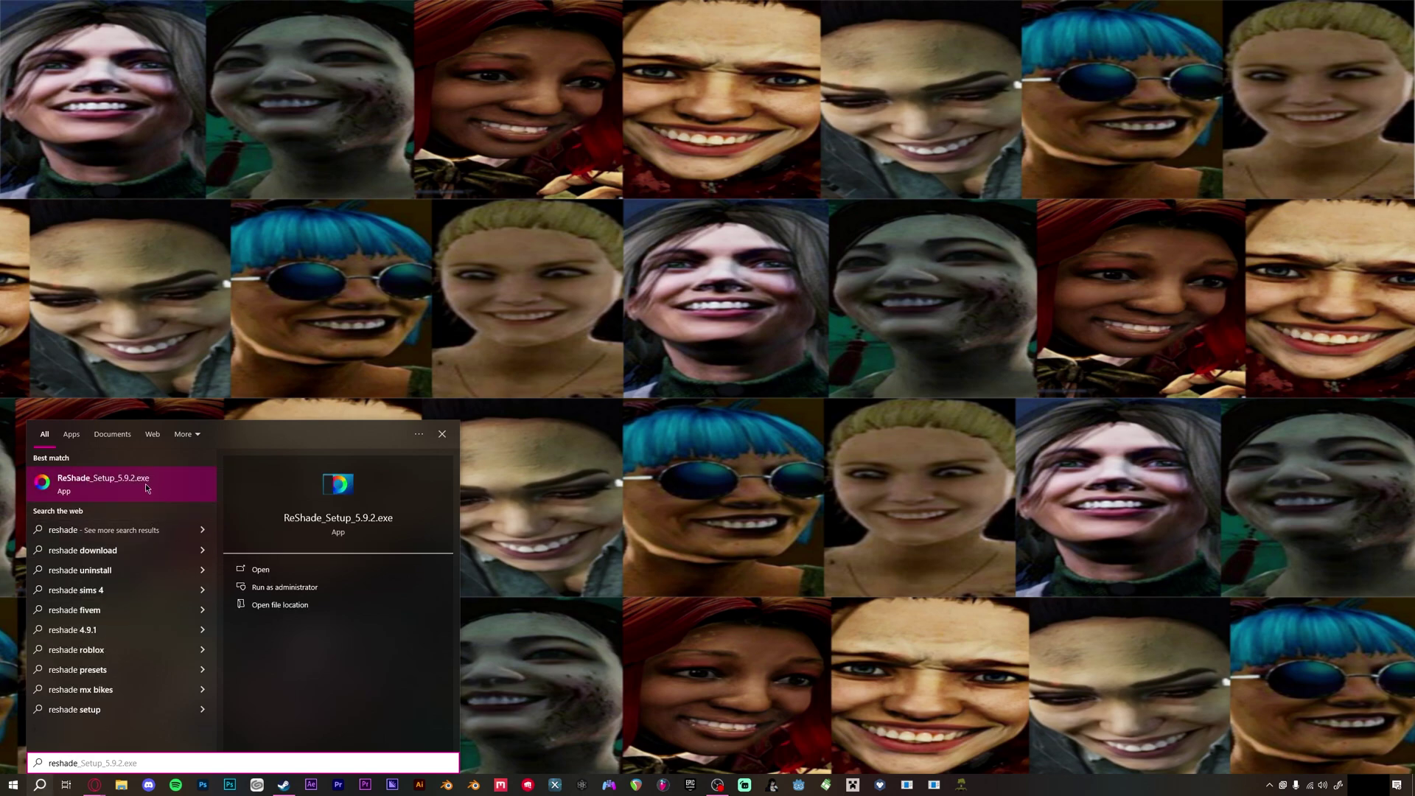
left_click(145, 486)
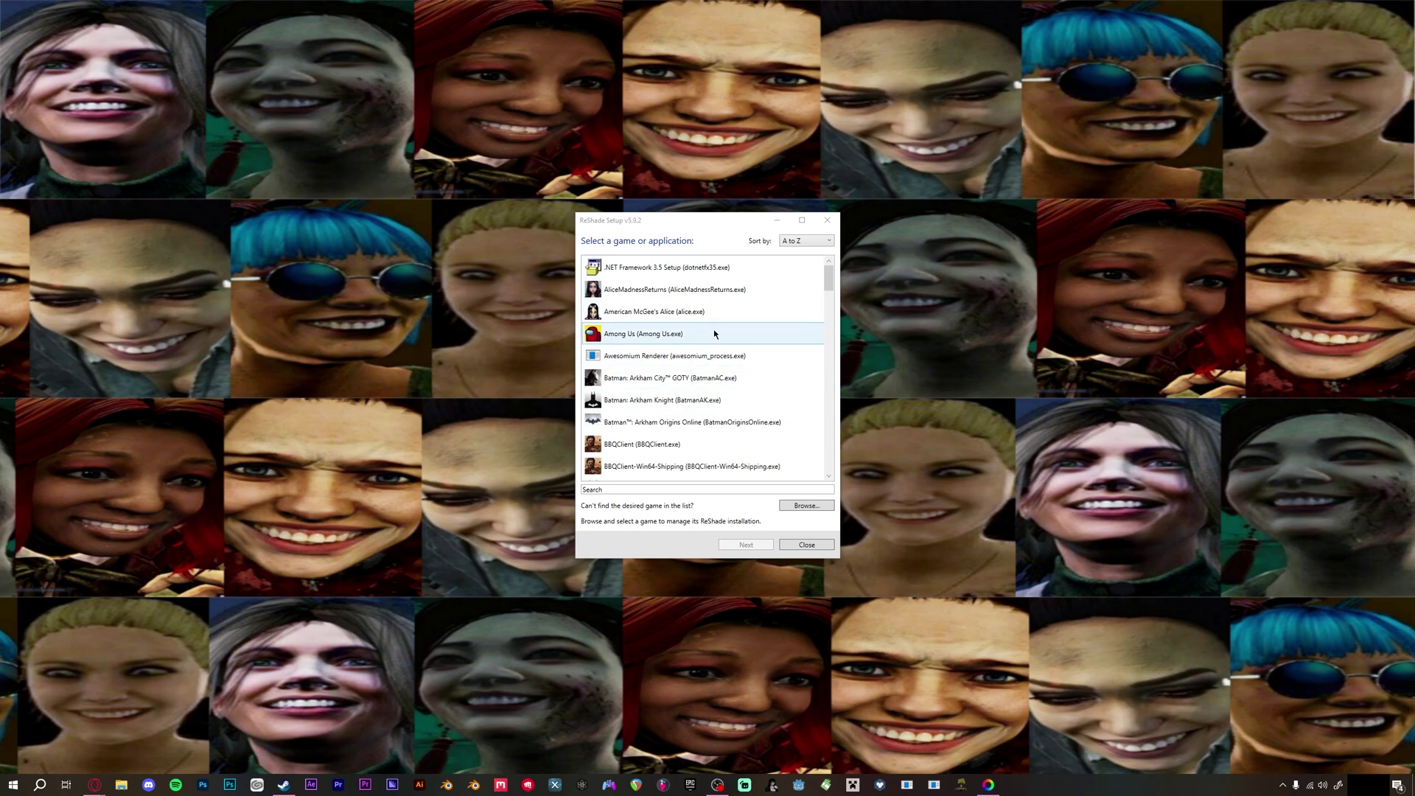
Select DeadByDaylight-Win64-Shipping.exe as the game for the ReShade installation.
scroll(715, 329, "down", 1)
scroll(715, 329, "down", 3)
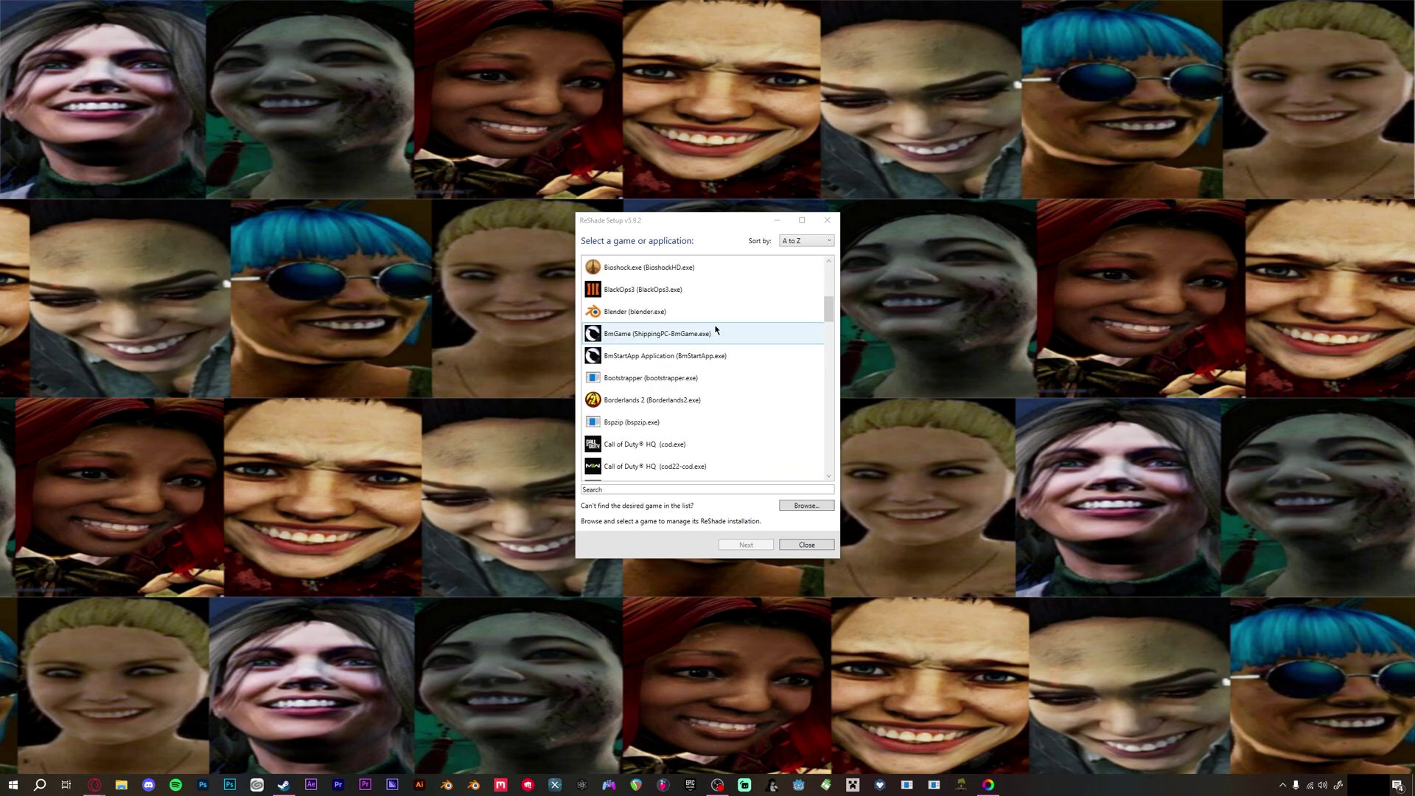
scroll(715, 330, "down", 2)
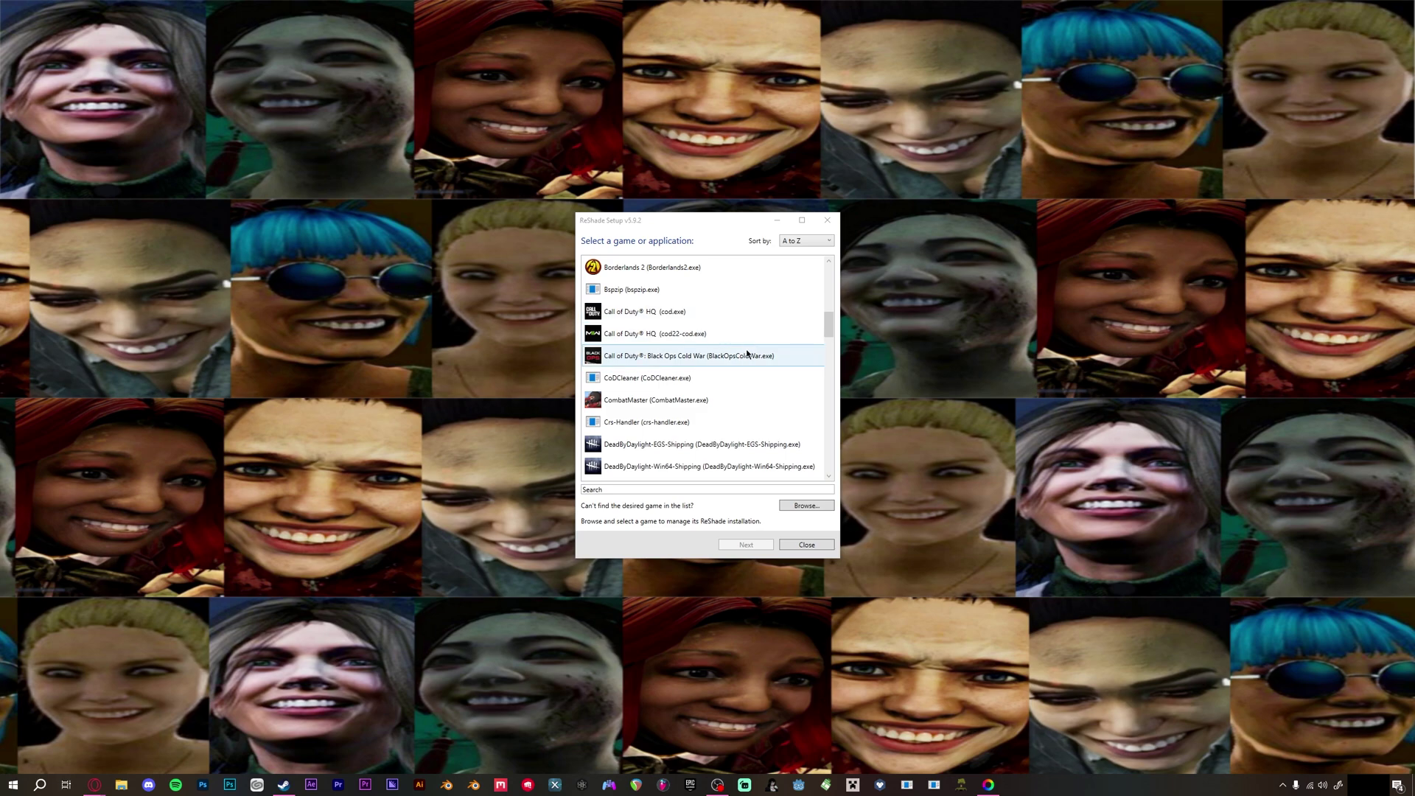
scroll(736, 355, "down", 1)
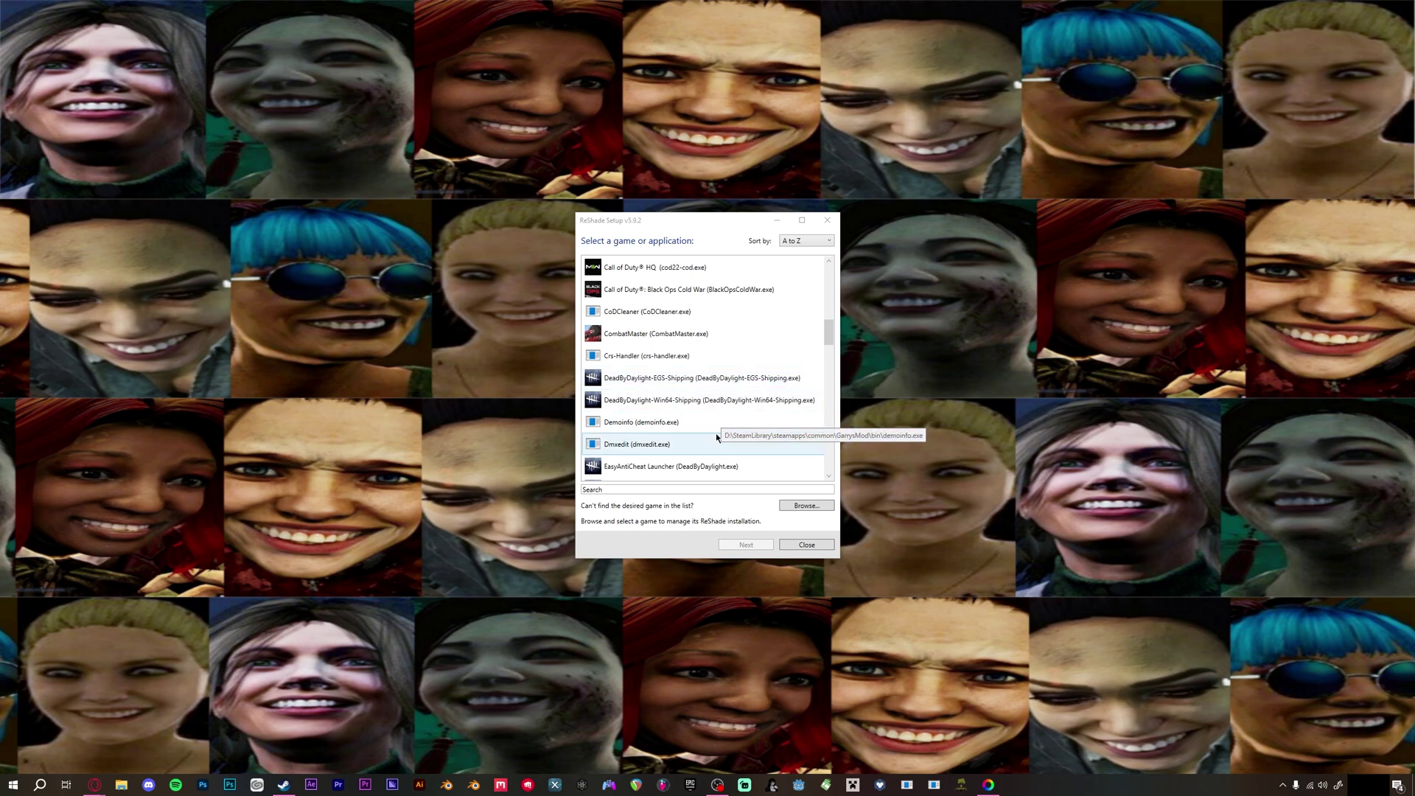
left_click(683, 403)
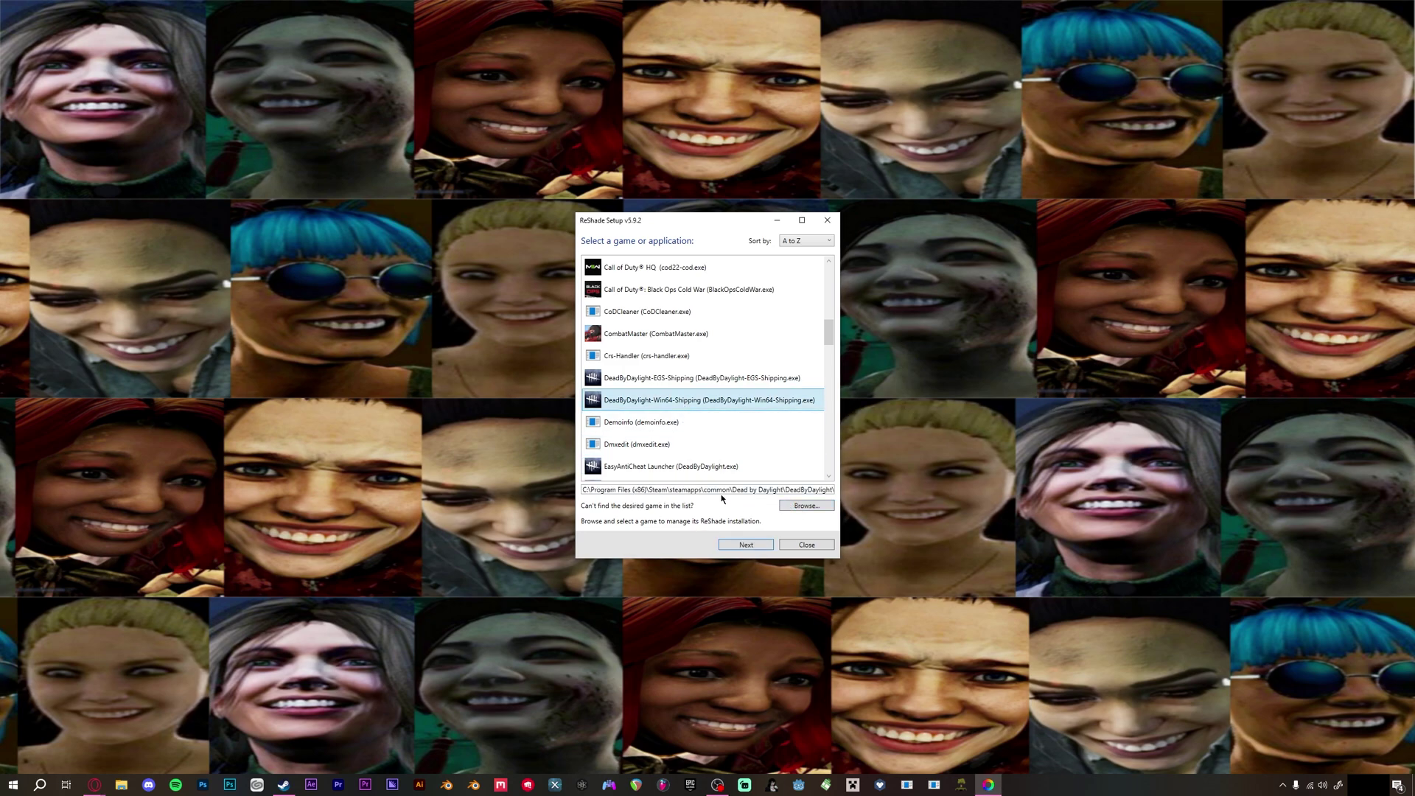
Switch to Steam, browse to Dead by Daylight's installed files, copy the folder path and return to the ReShade setup.
left_click(283, 785)
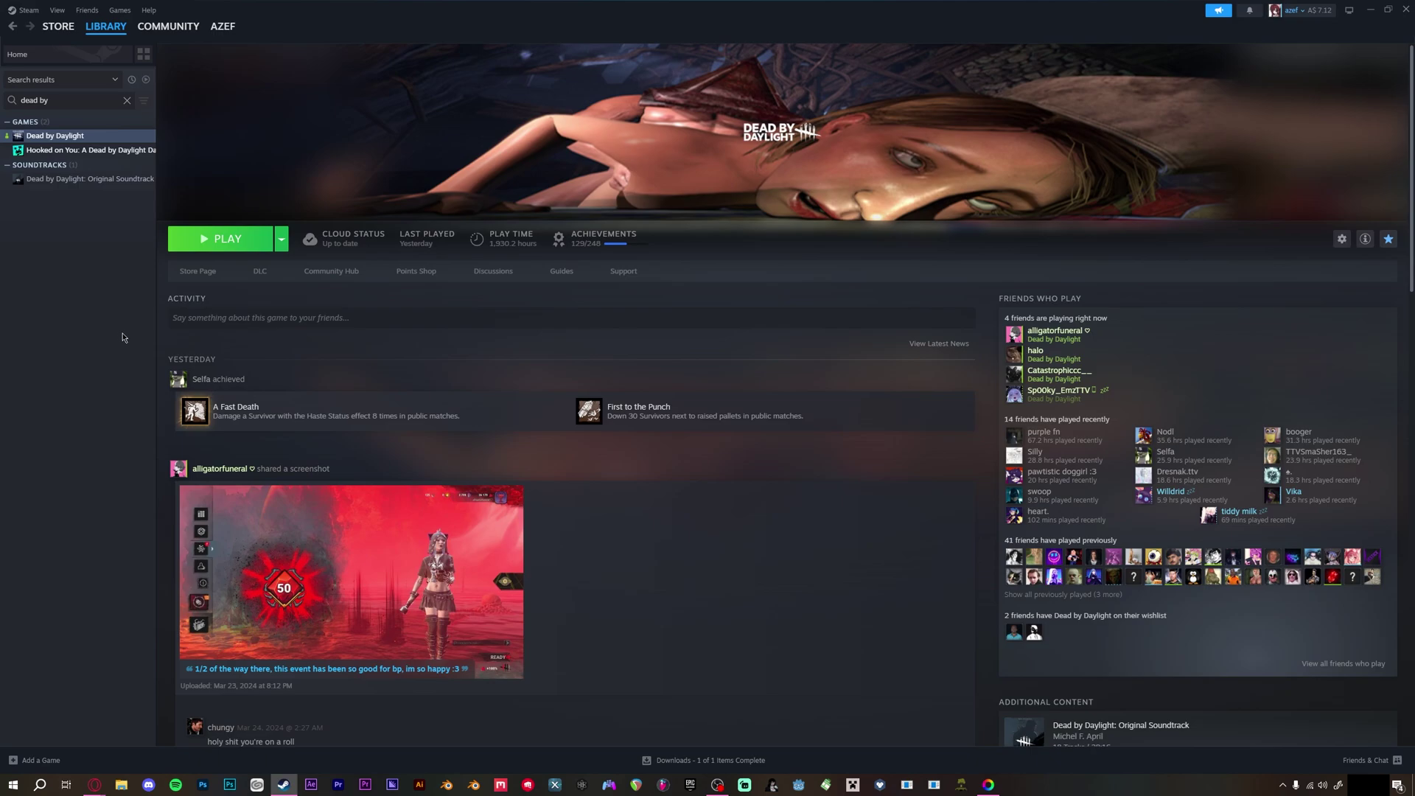
right_click(88, 139)
left_click(119, 215)
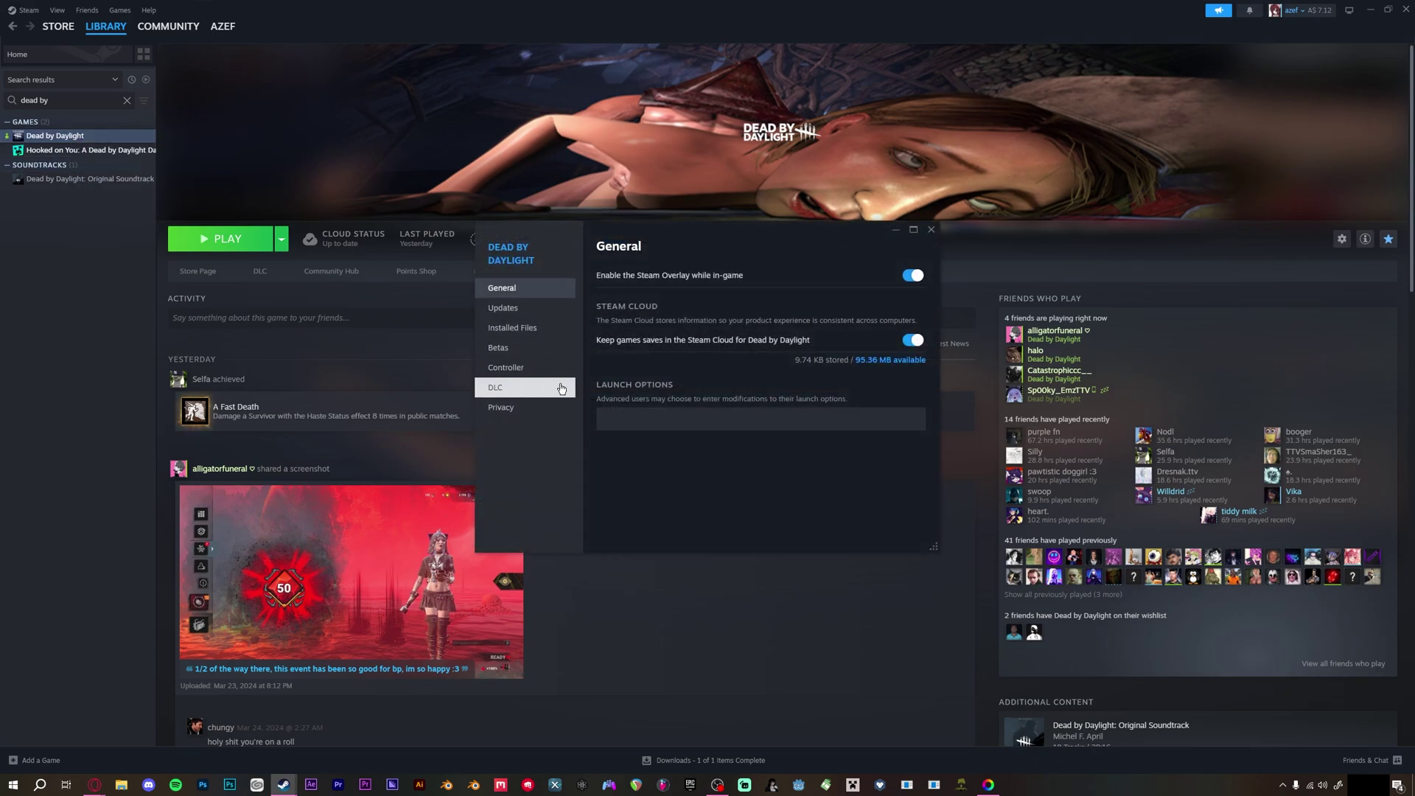
left_click(544, 328)
left_click(907, 272)
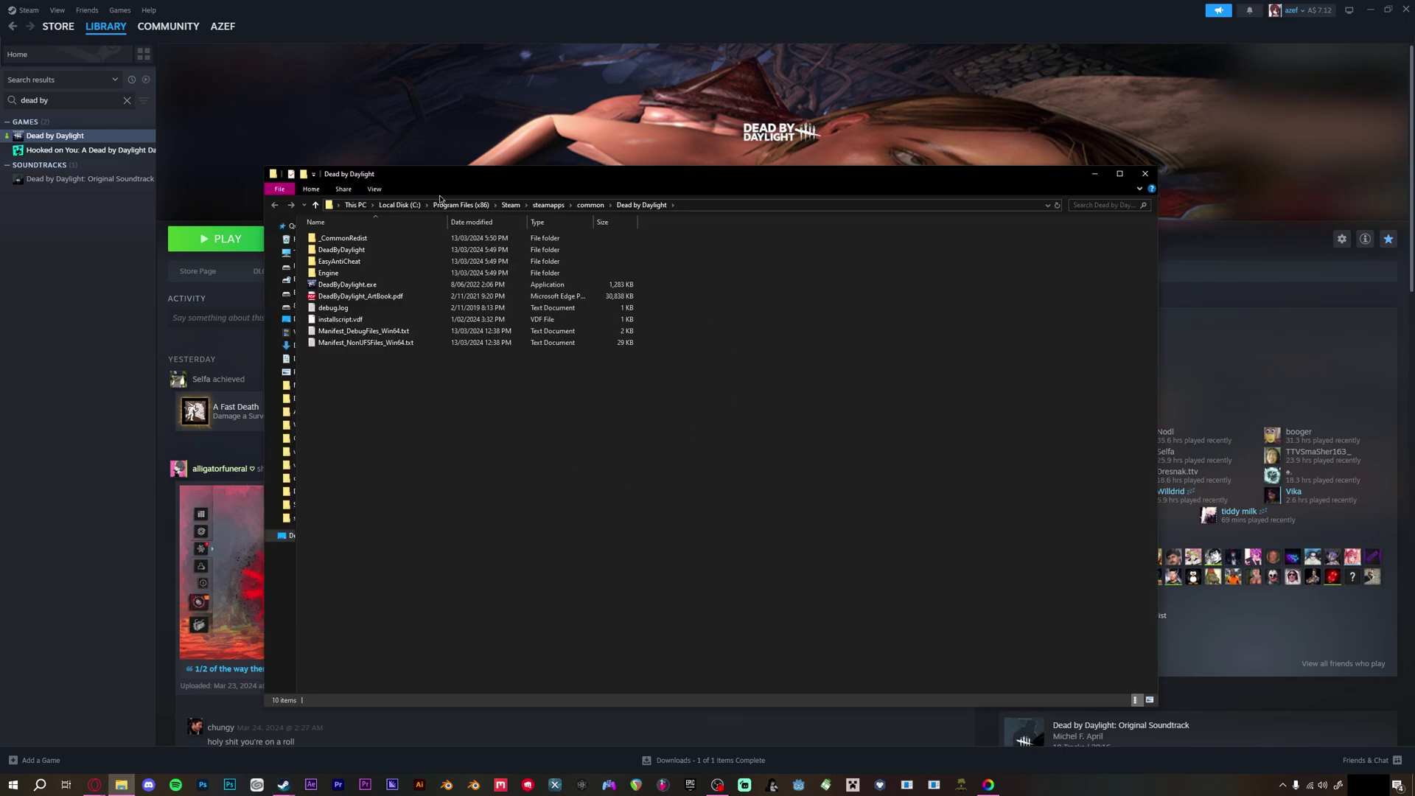
left_click(706, 204)
key("ctrl+c")
key("alt+Tab")
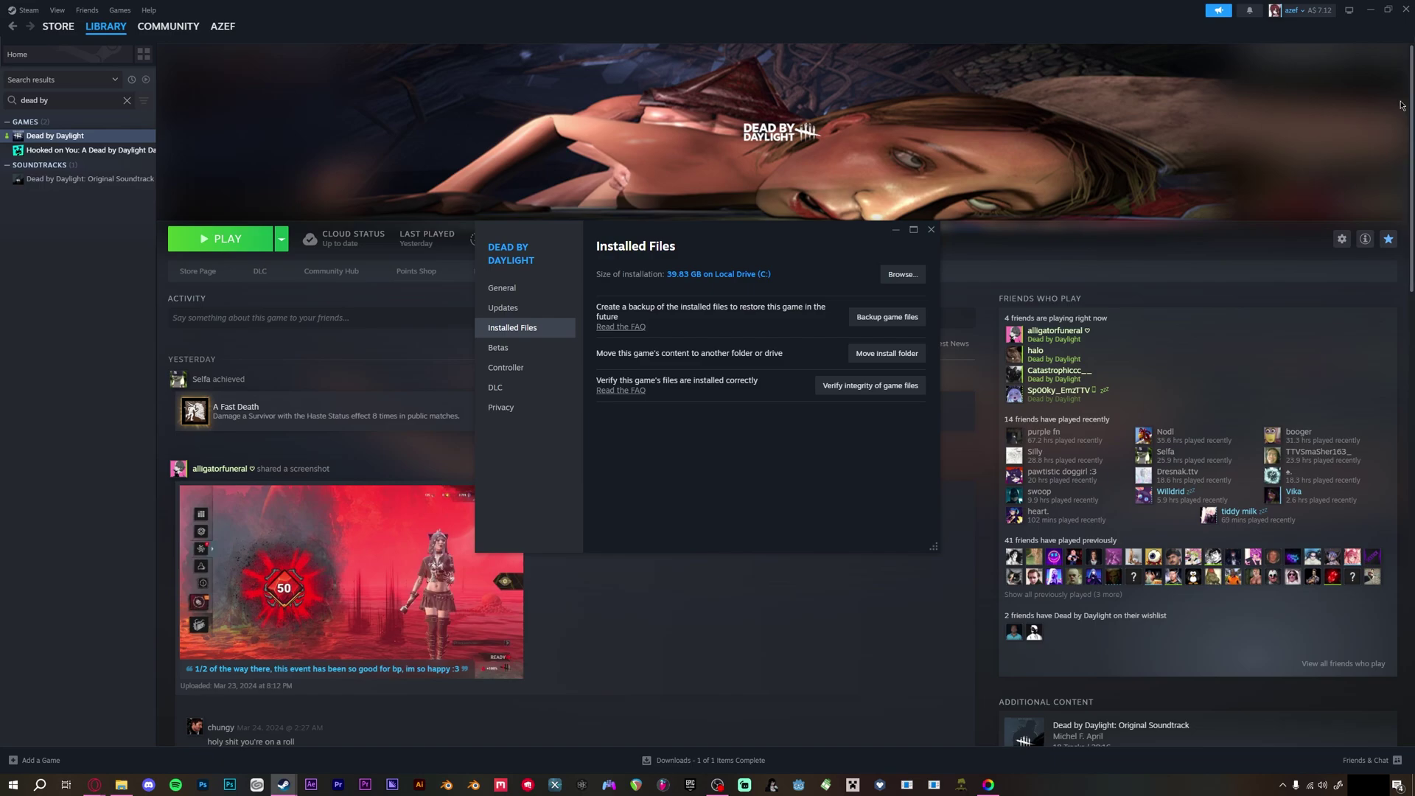
left_click(1373, 10)
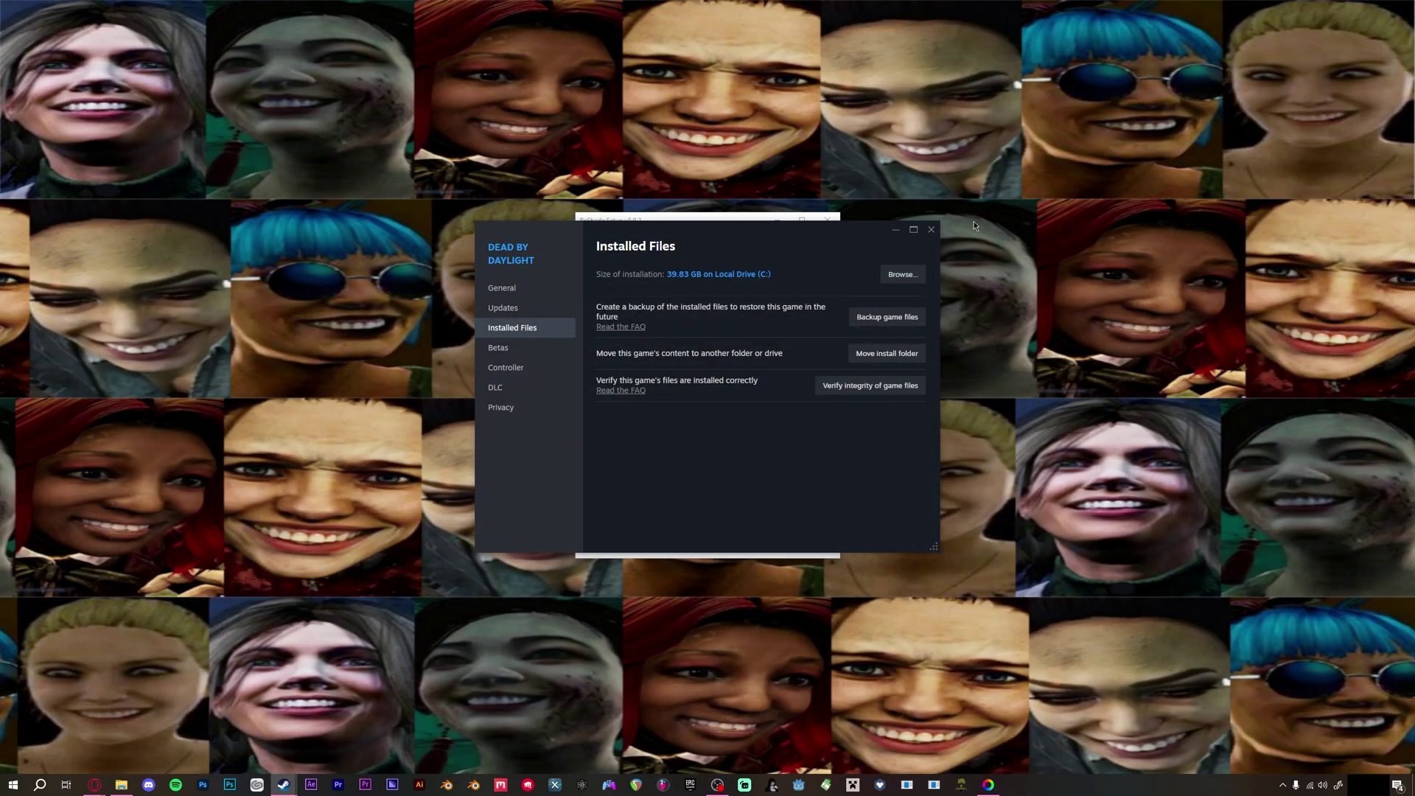
left_click(932, 230)
left_click(800, 511)
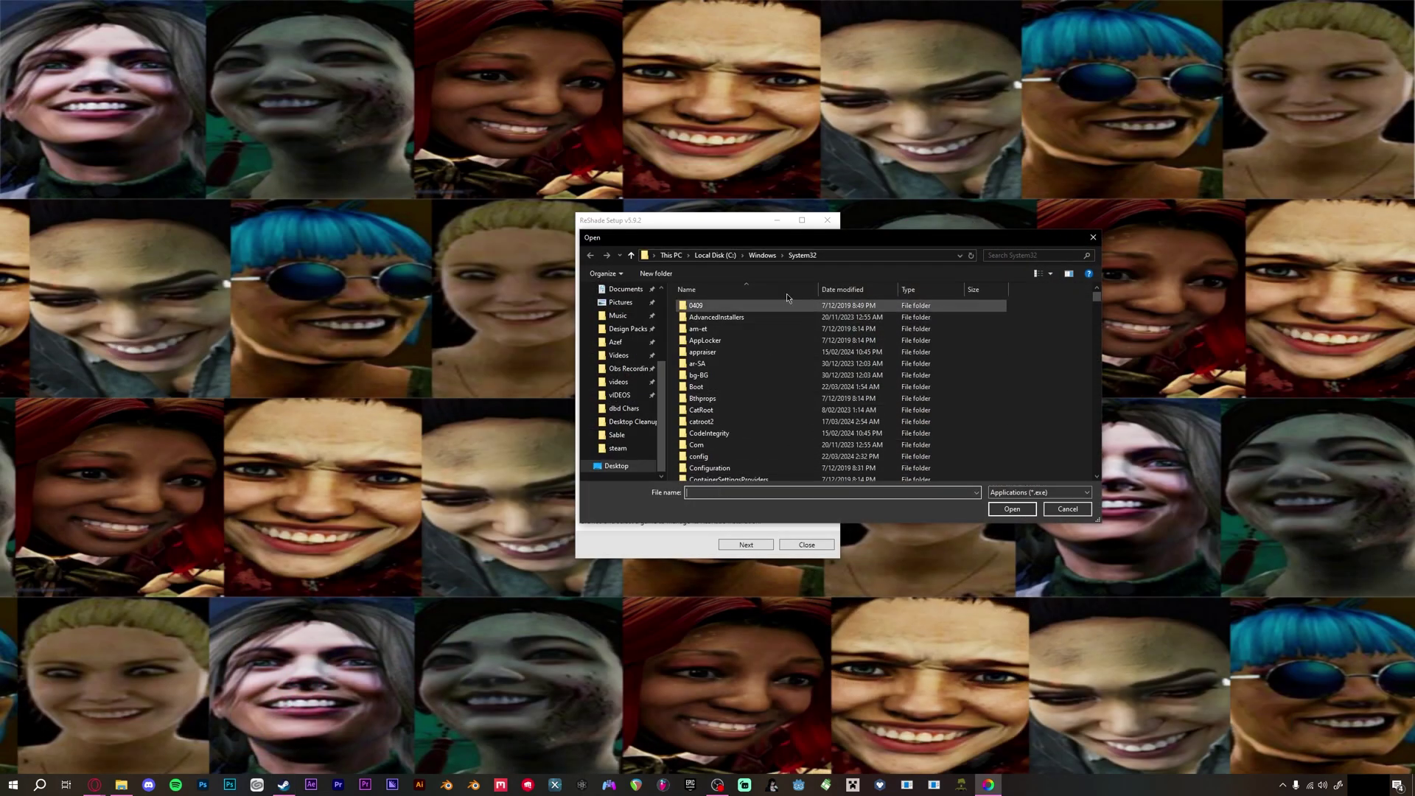
left_click(850, 252)
key("BackSpace")
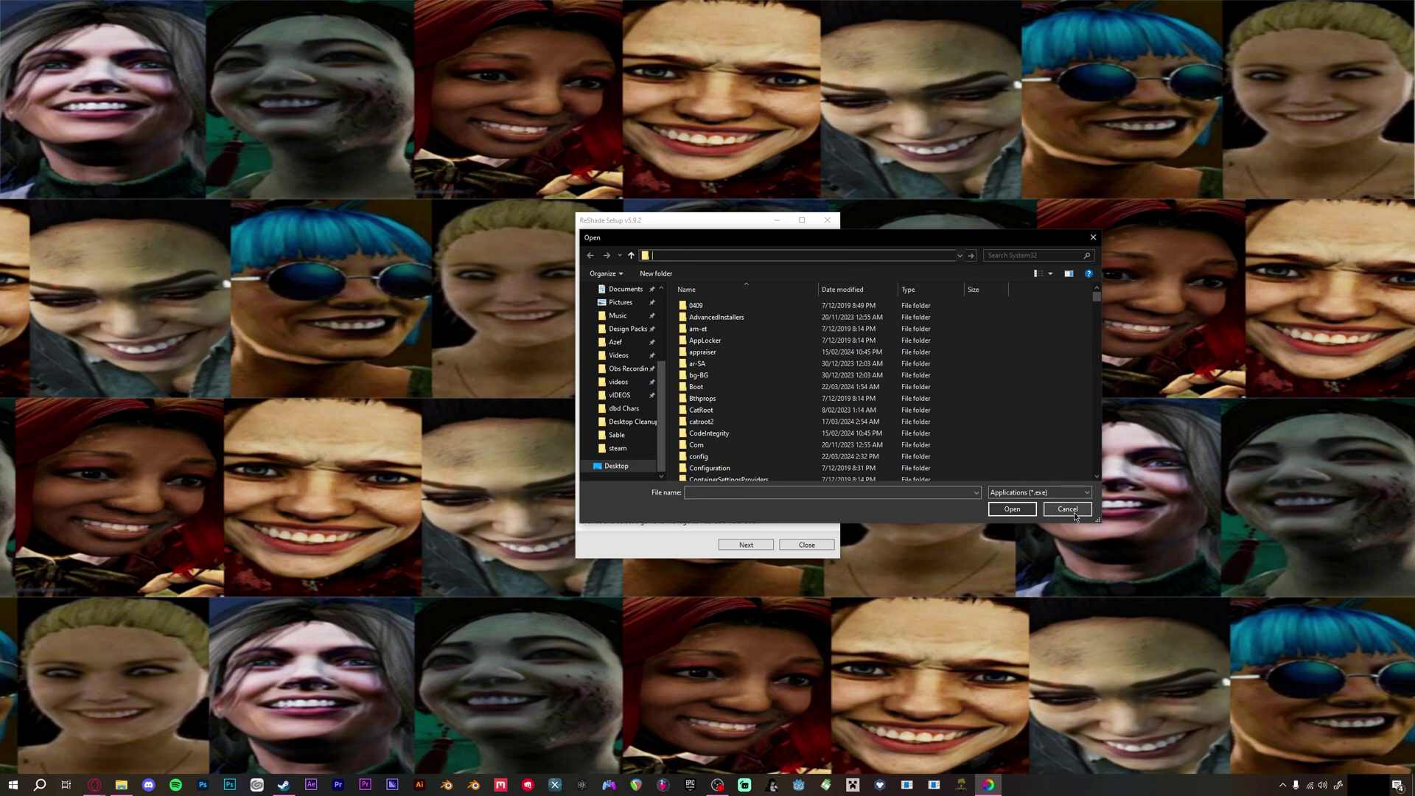
type("C:\\Program Files (x86)\\Steam\\steamapps\\common\\Dead by Daylight\\DeadByDaylight\\Binaries\\Win64\\DeadByDaylight-Win64-Shipping.exe")
key("Return")
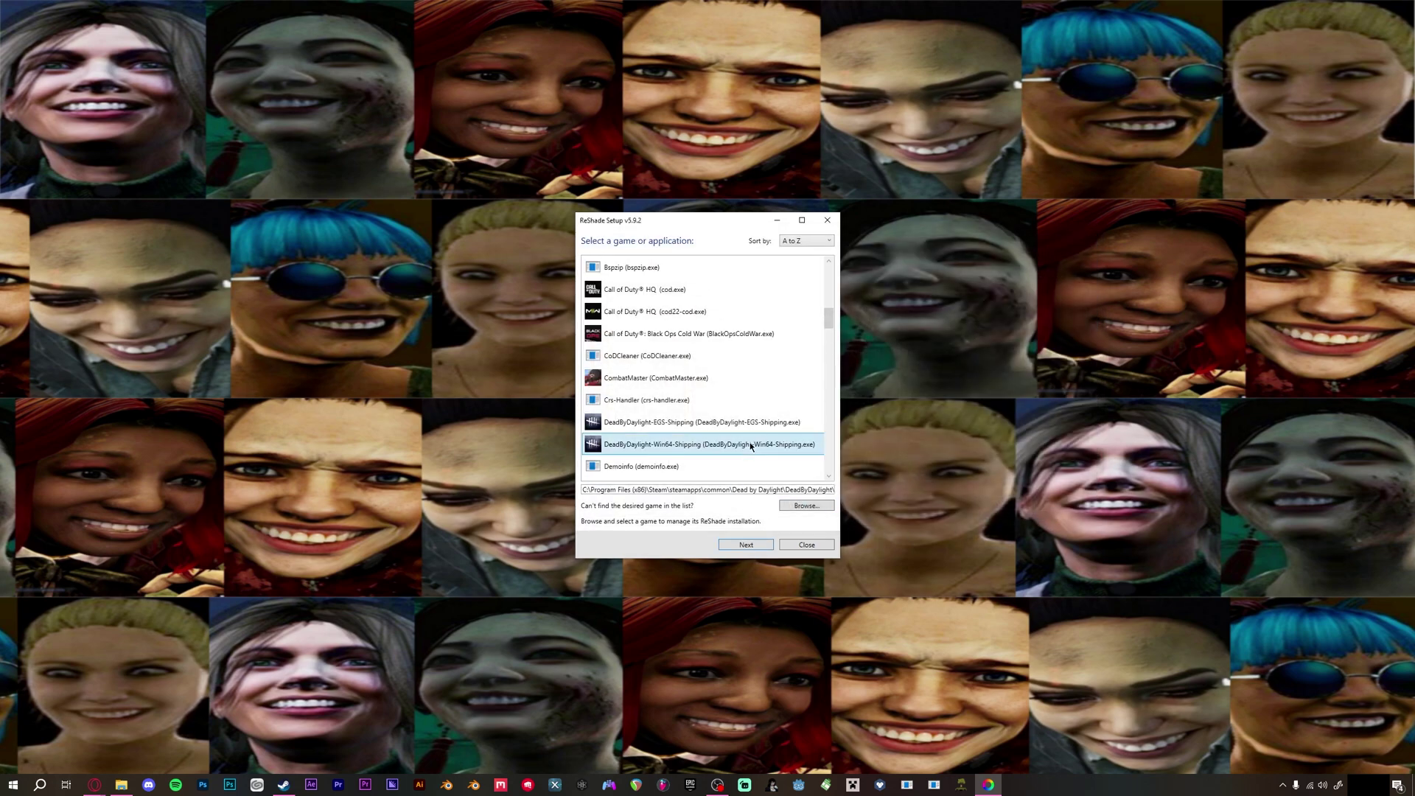
Proceed with the selected Dead by Daylight executable and accept DirectX 10/11/12 as its rendering API.
left_click(752, 544)
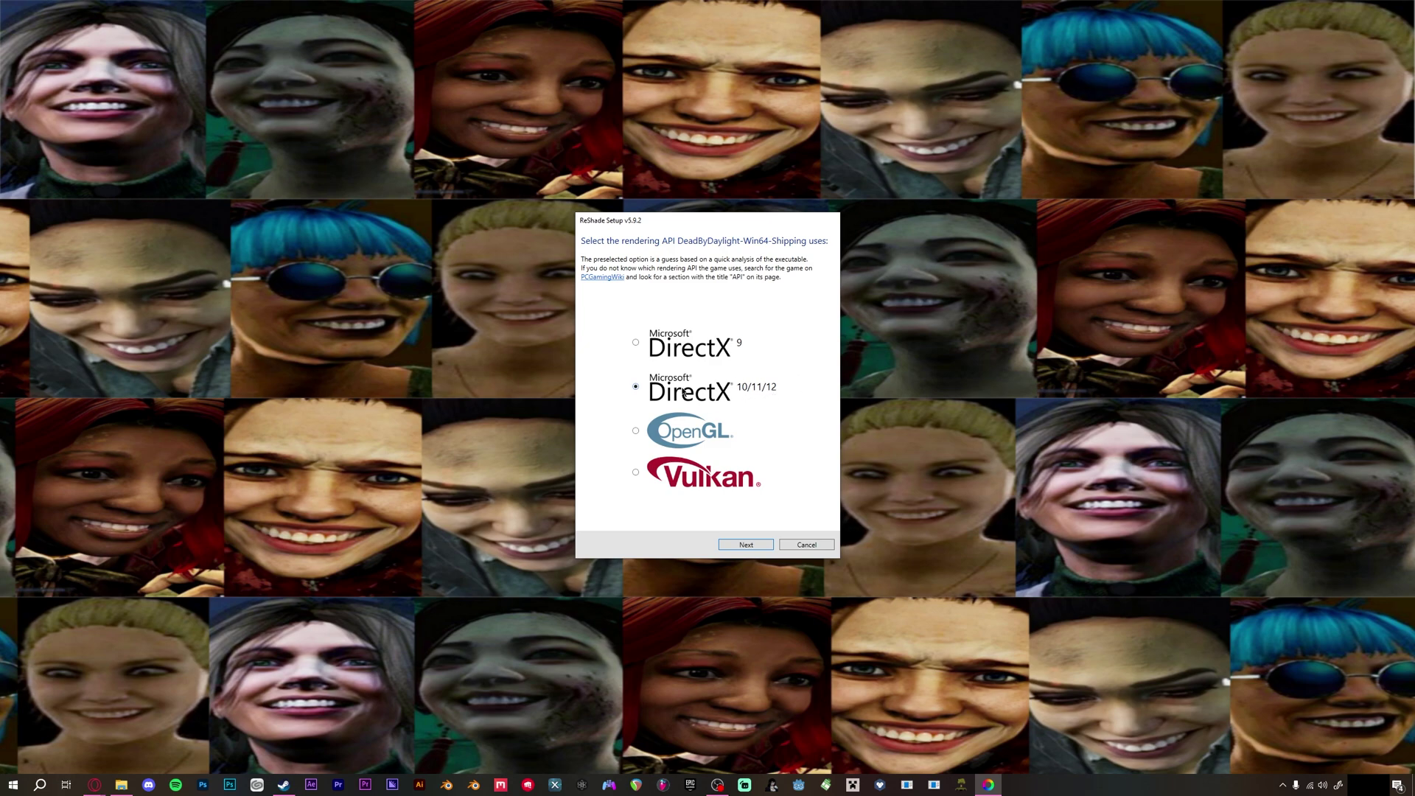
left_click(746, 545)
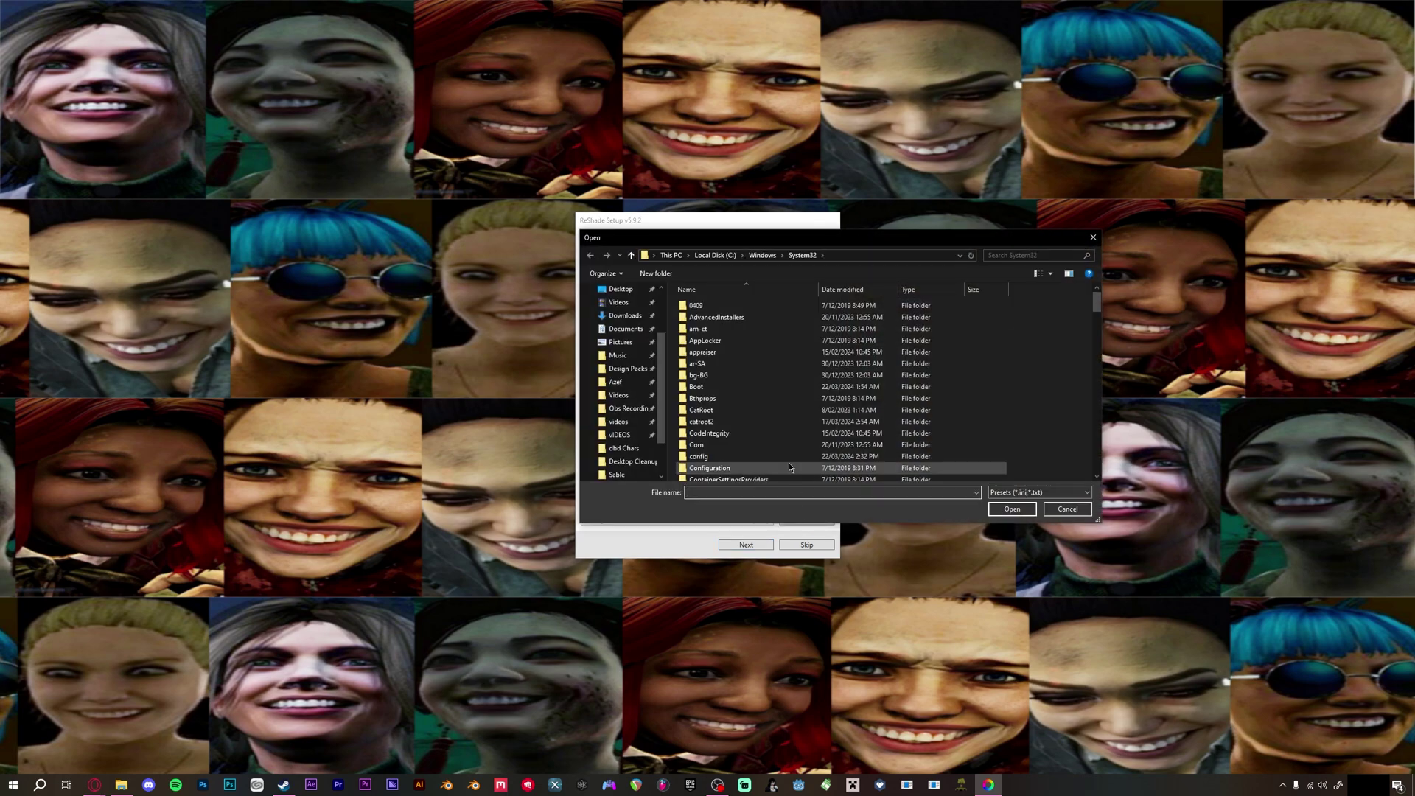
Load azef Settings.ini as the preset from the DeadByDaylight\Binaries\Win64 folder inside the copied Dead by Daylight path.
scroll(777, 423, "down", 10)
left_click(858, 255)
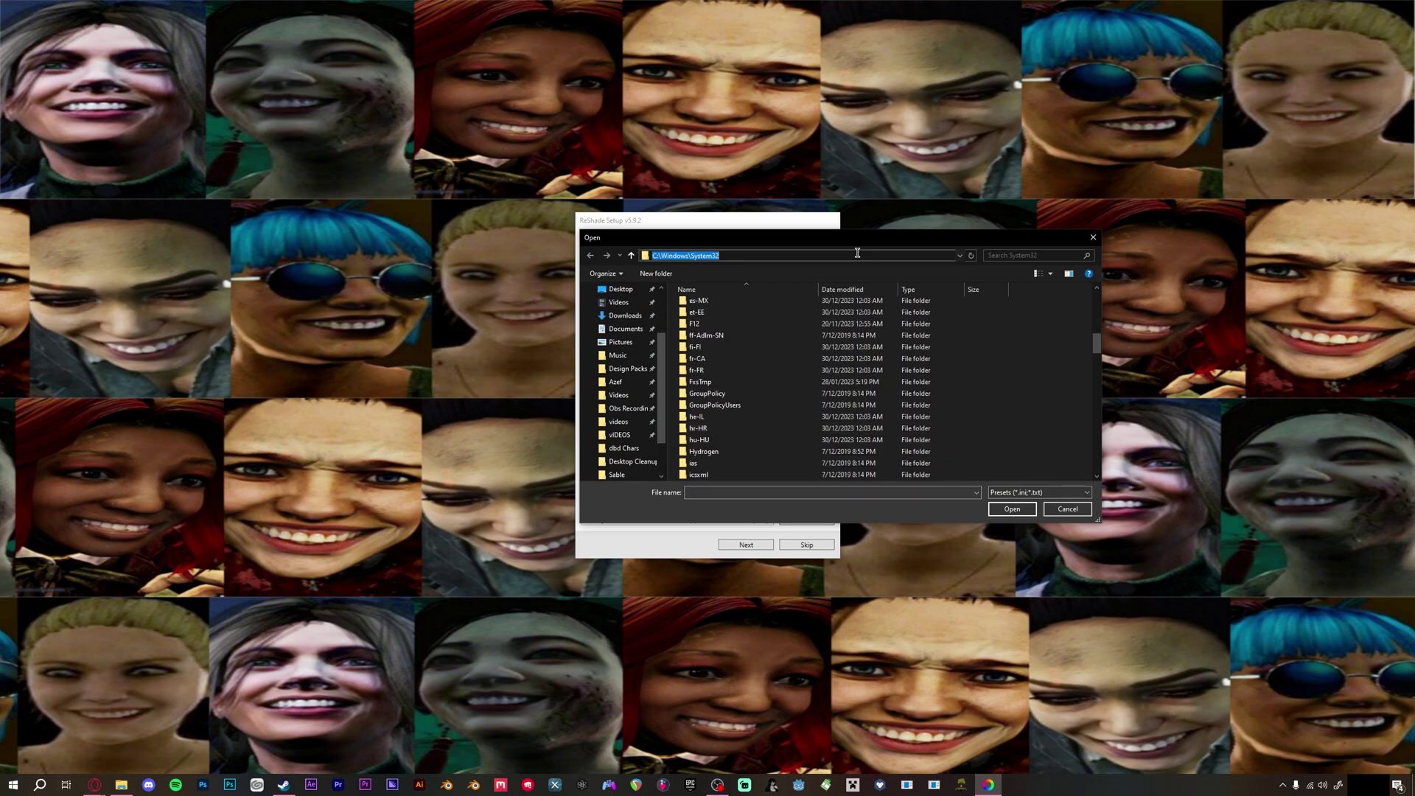
key("ctrl+v")
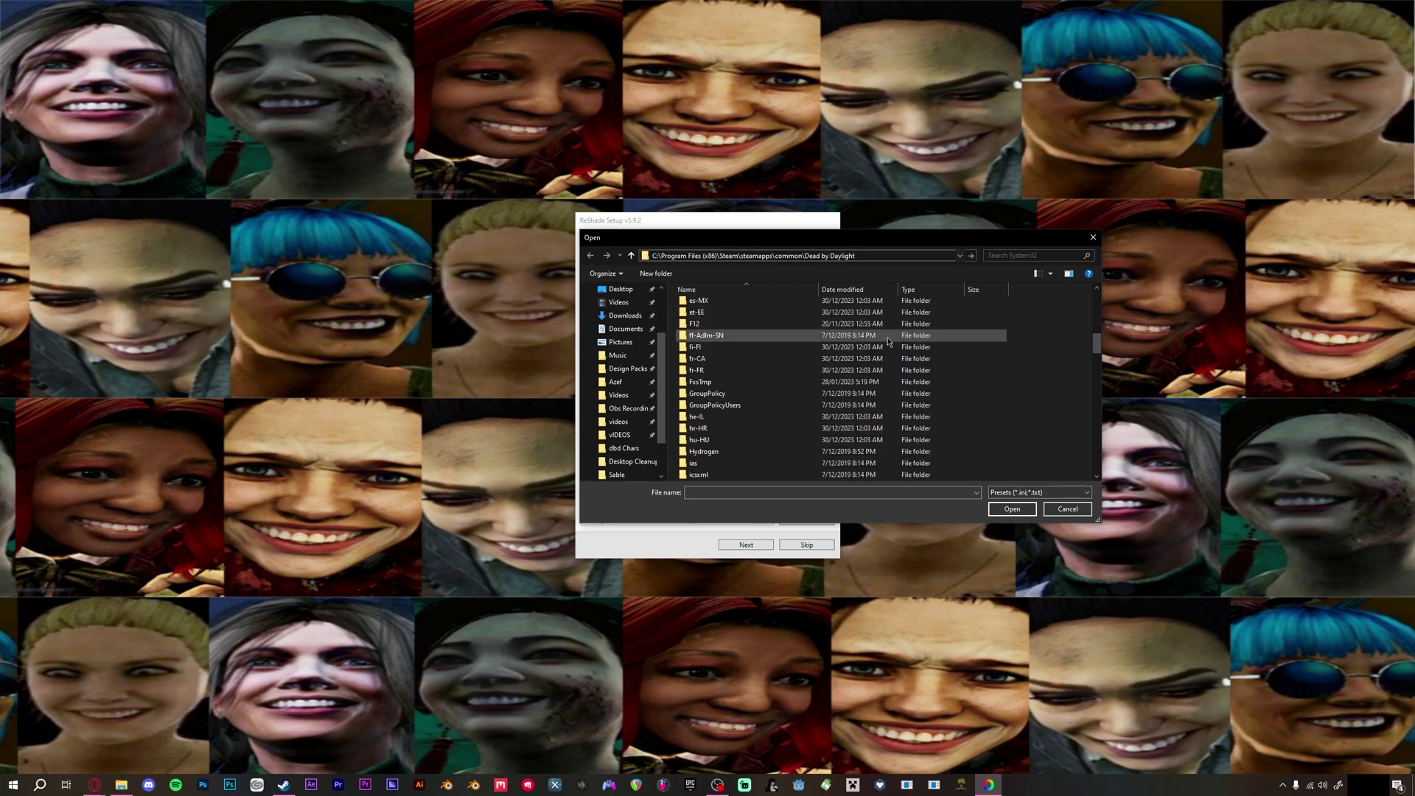
key("Return")
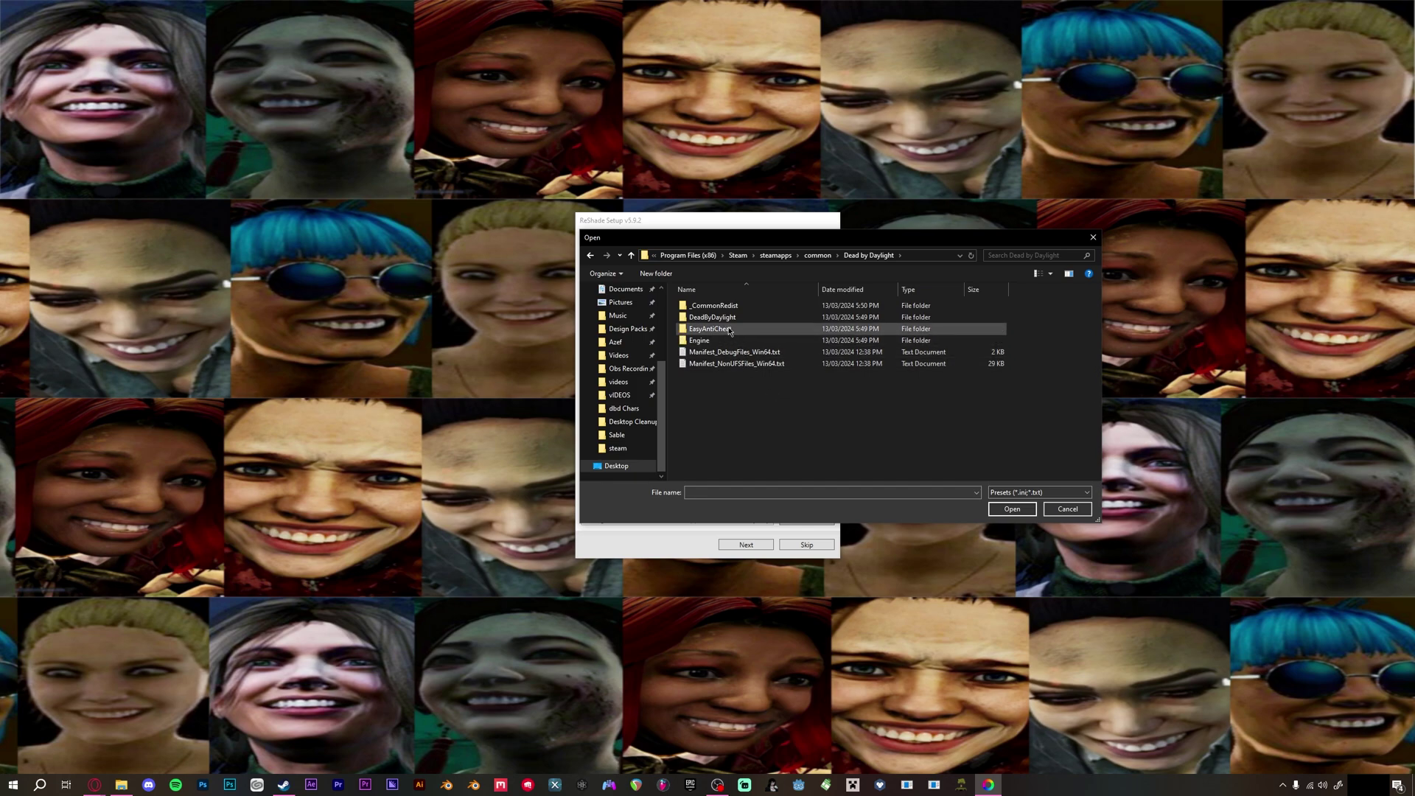
left_click_drag(938, 244, 841, 247)
double_click(624, 323)
double_click(628, 314)
double_click(624, 312)
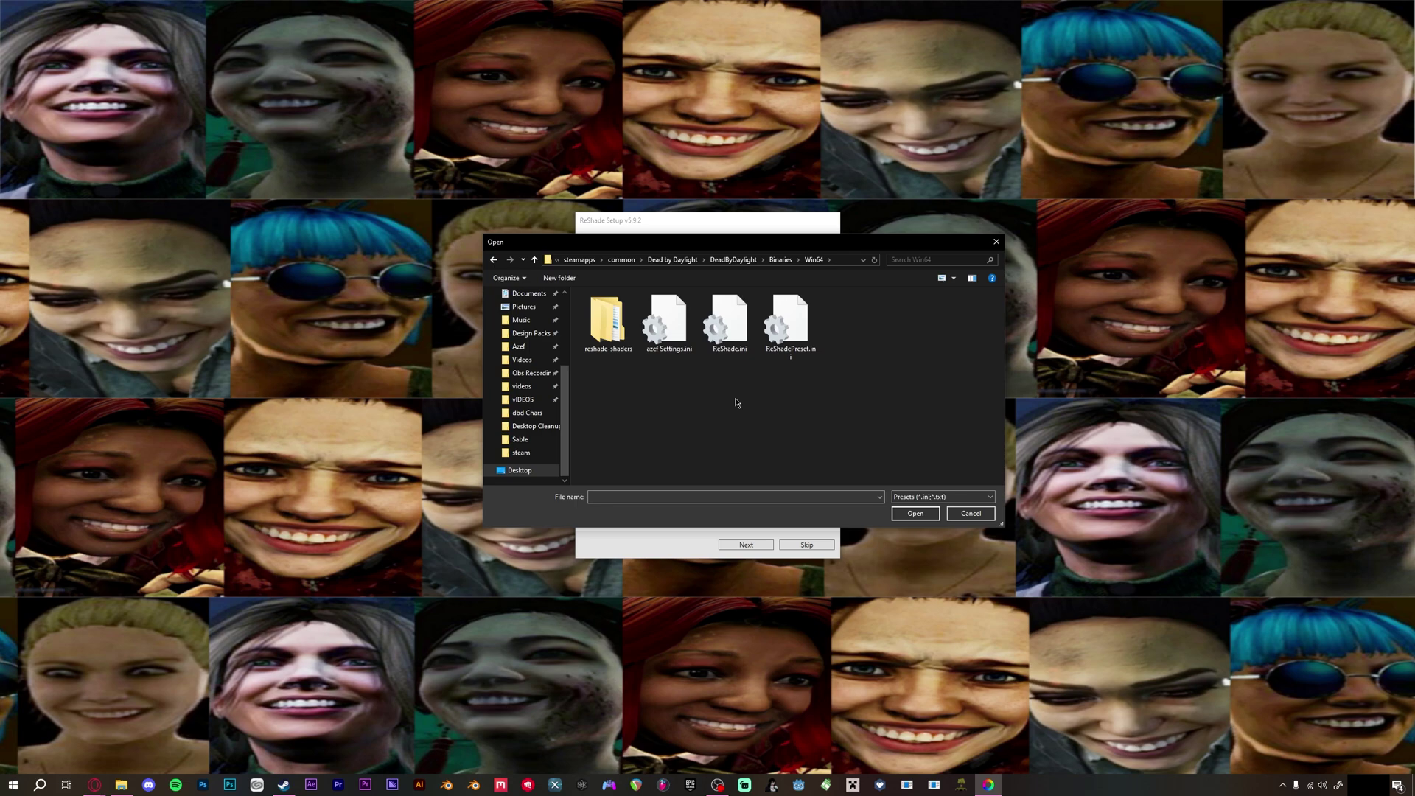
left_click(675, 346)
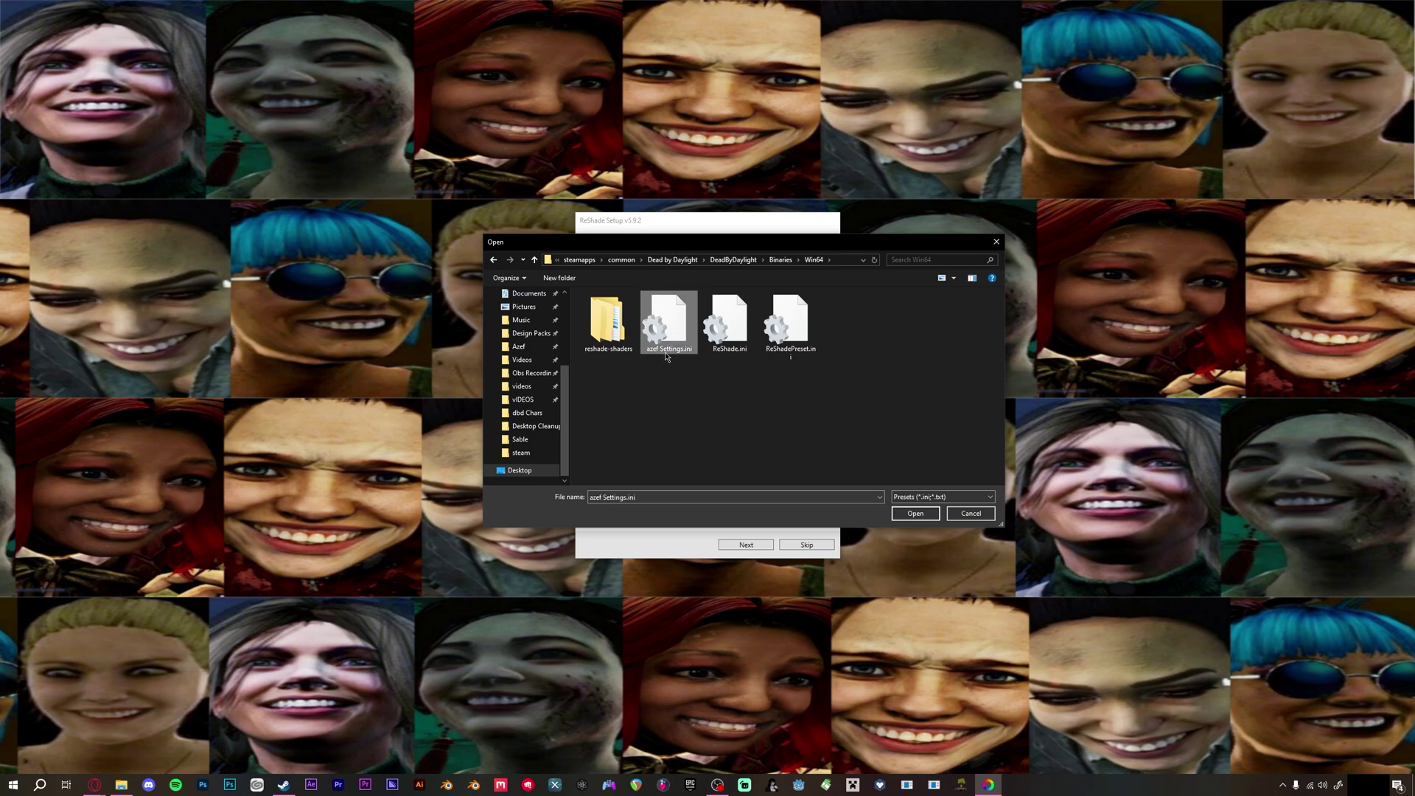
double_click(665, 352)
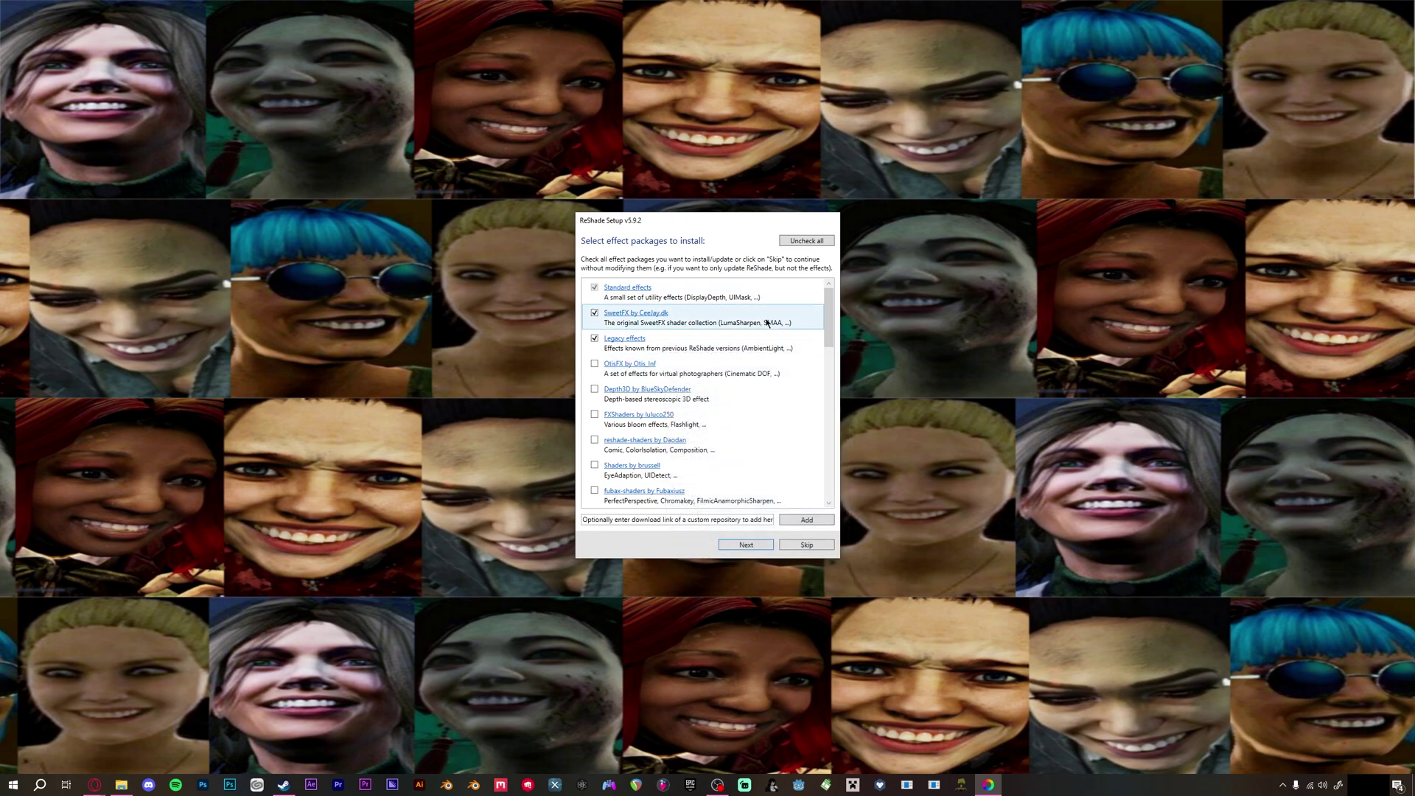
Install the Standard effects, SweetFX and Legacy effects packages and finish the ReShade setup.
mouse_move(827, 318)
left_mouse_down()
mouse_move(810, 362)
mouse_move(828, 316)
left_mouse_up()
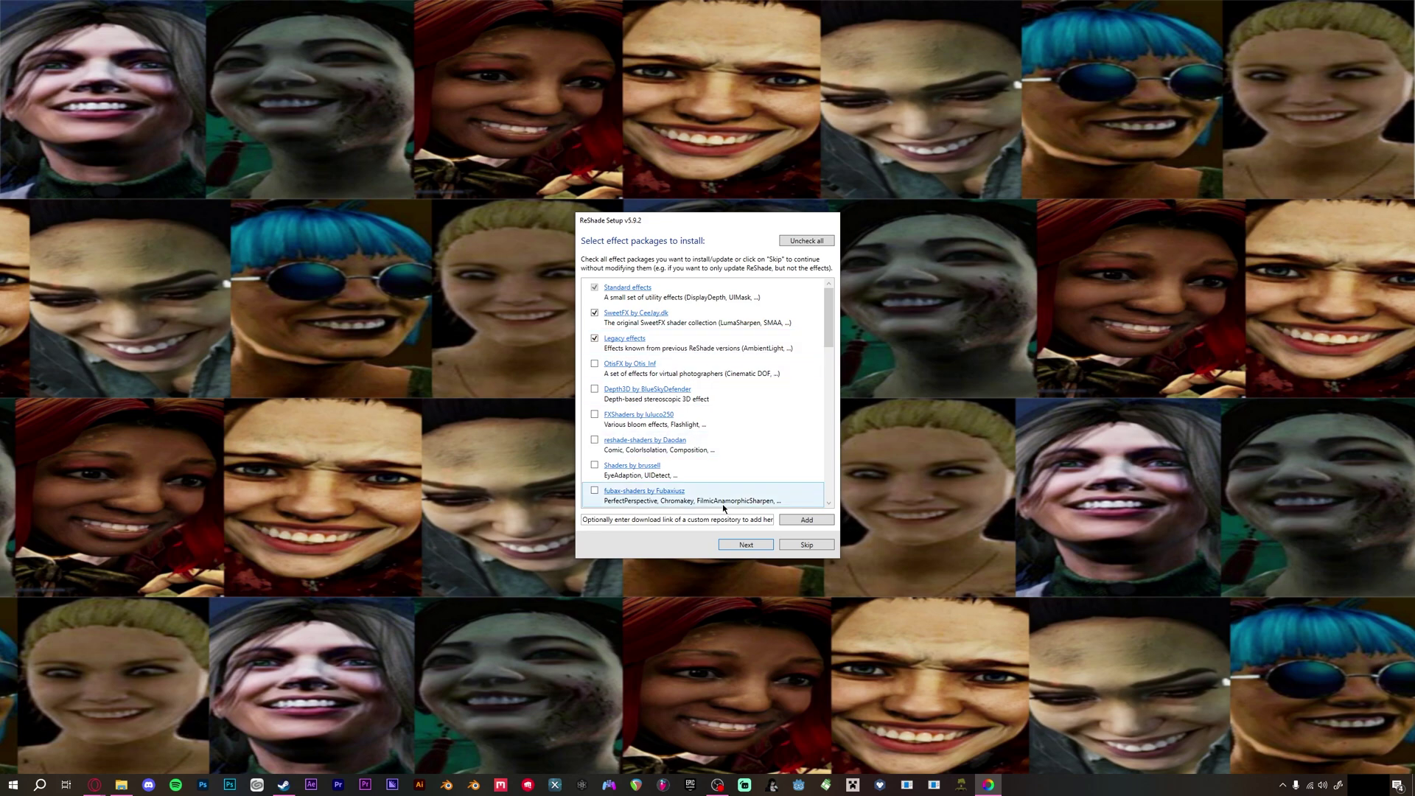
scroll(702, 445, "down", 5)
scroll(704, 431, "up", 5)
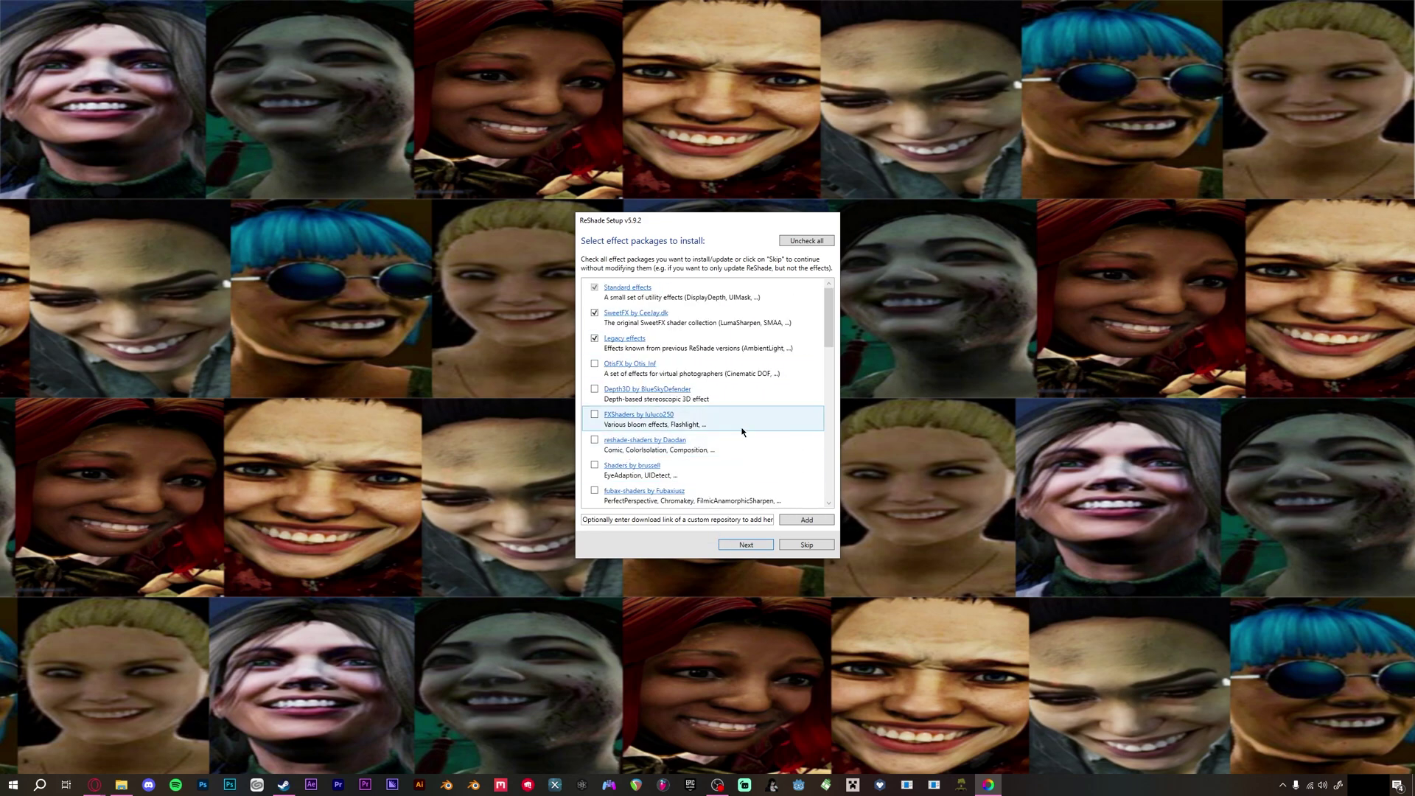
mouse_move(741, 426)
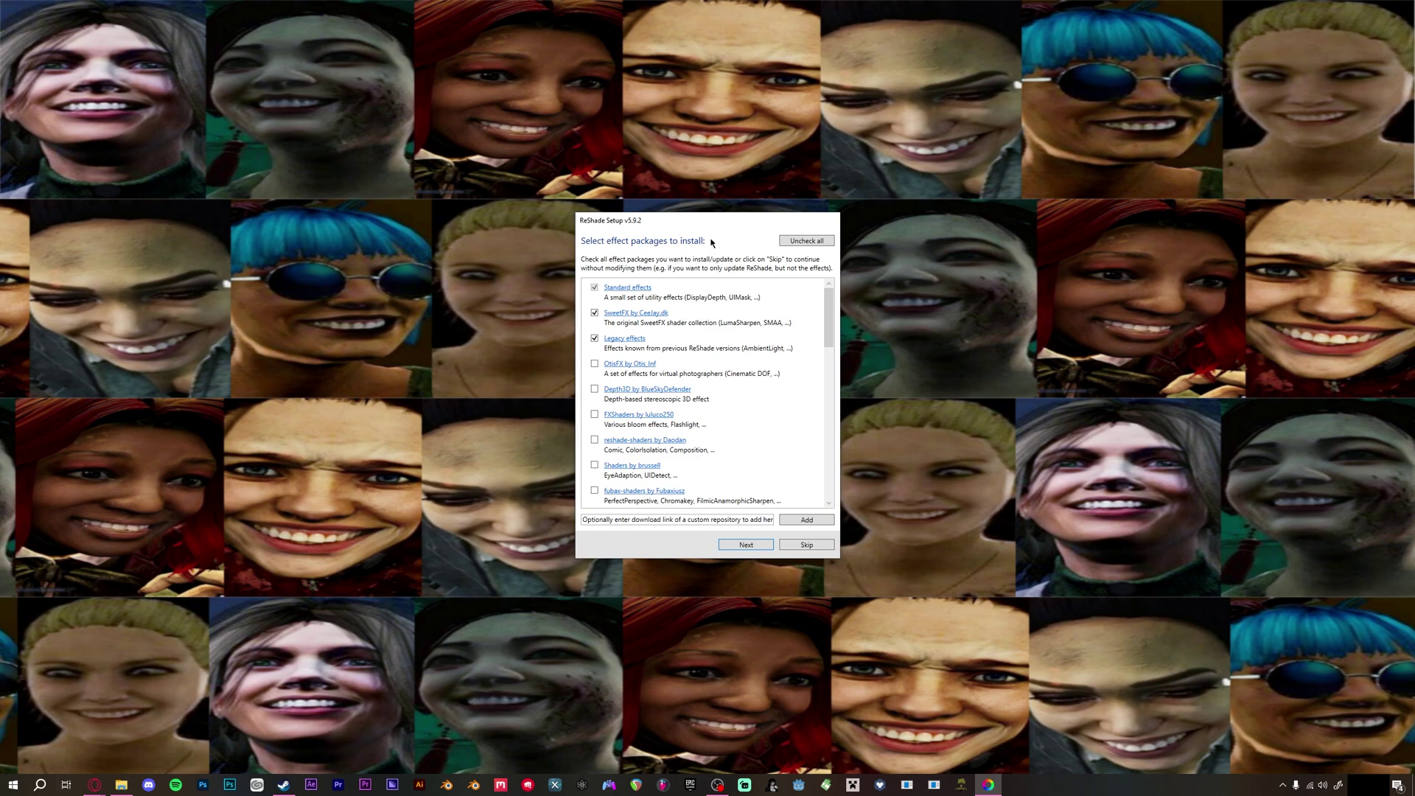
left_click(739, 544)
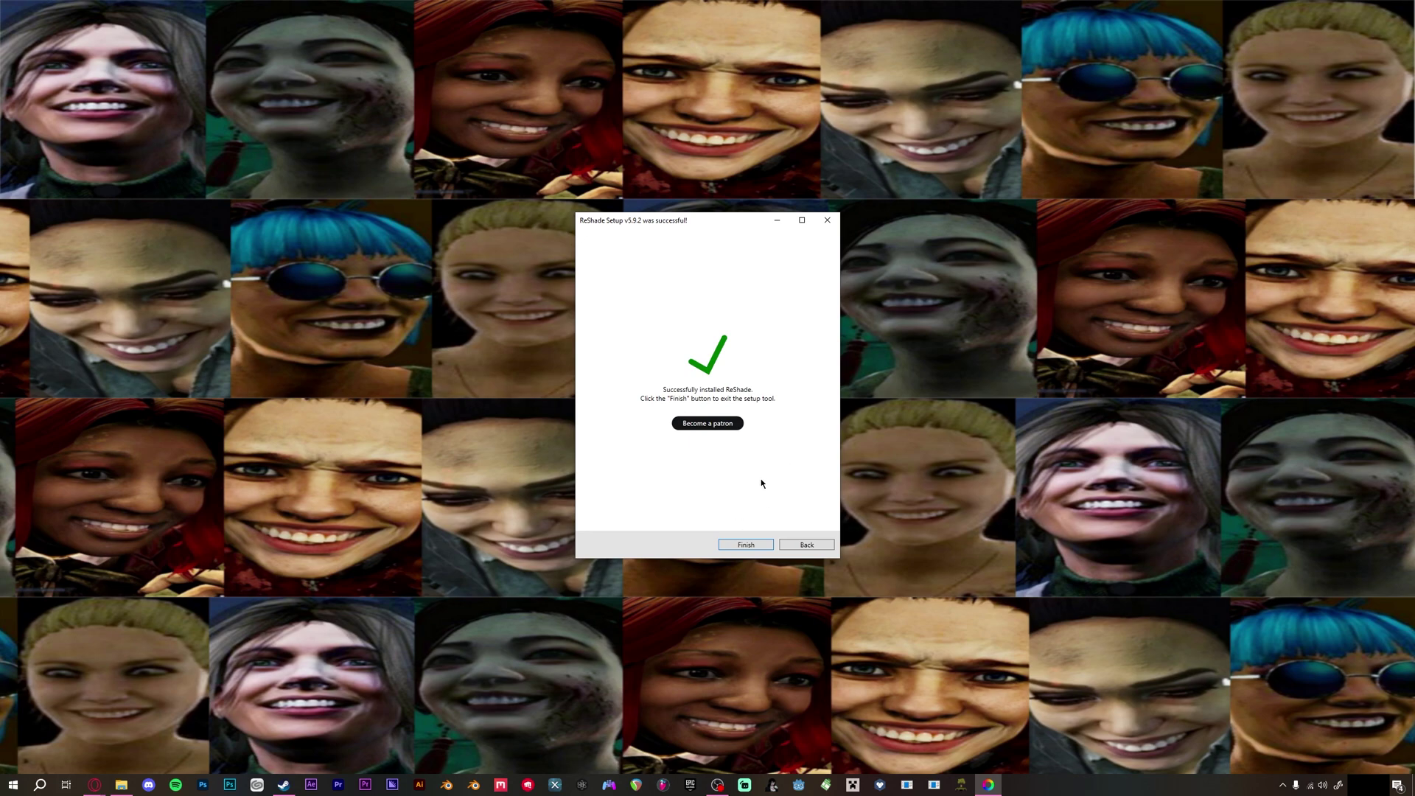
left_click(746, 545)
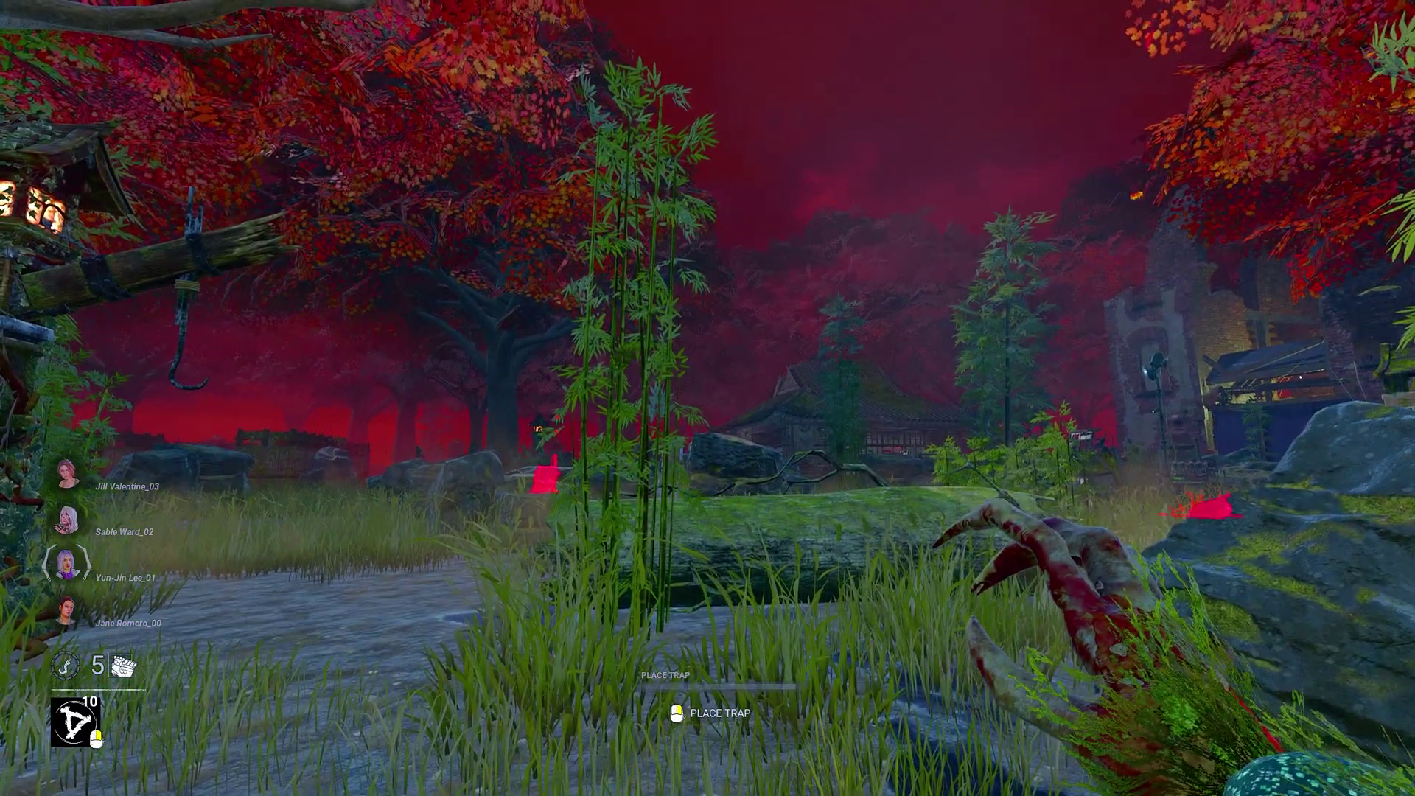
Walk around the Dead by Daylight map to inspect how the preset looks in game.
key("w")
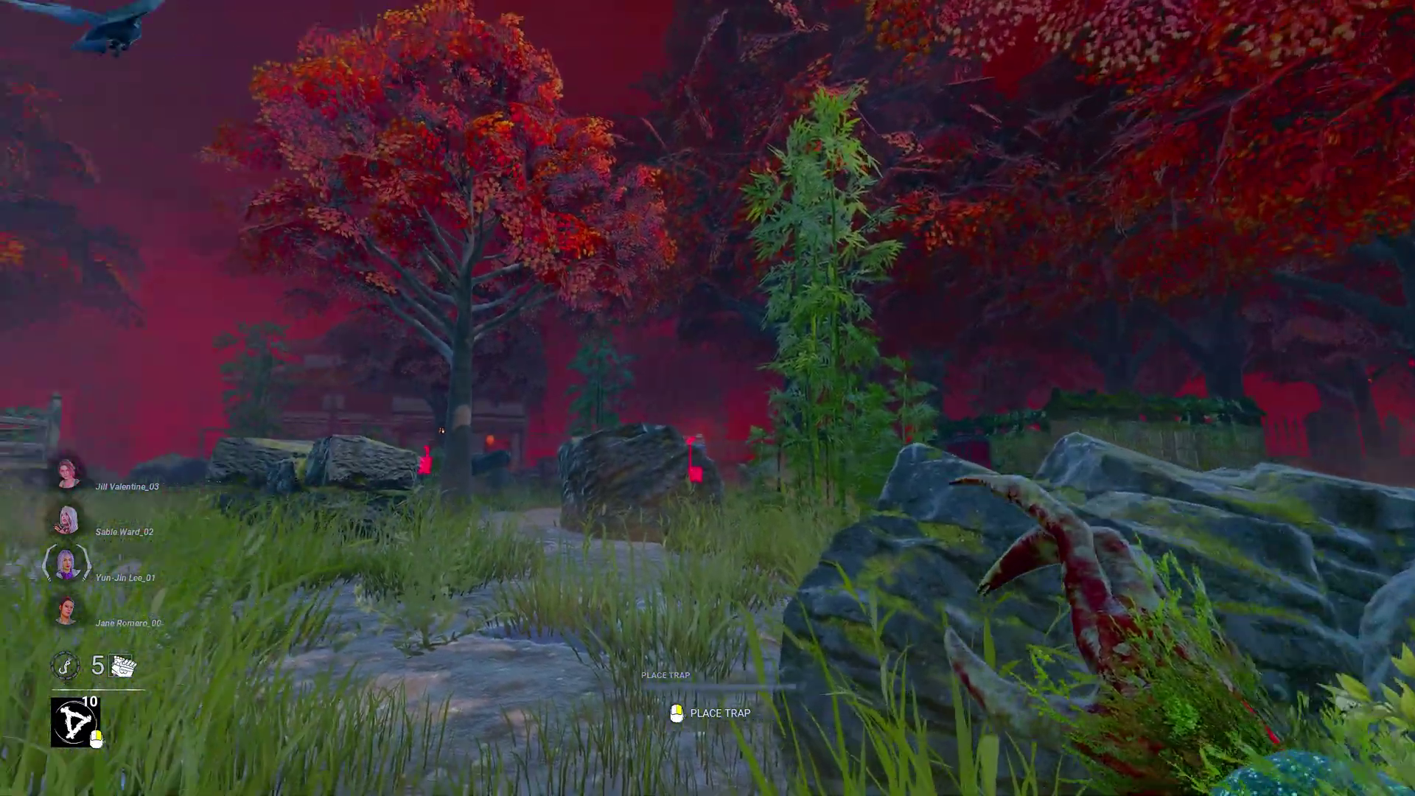
key("w")
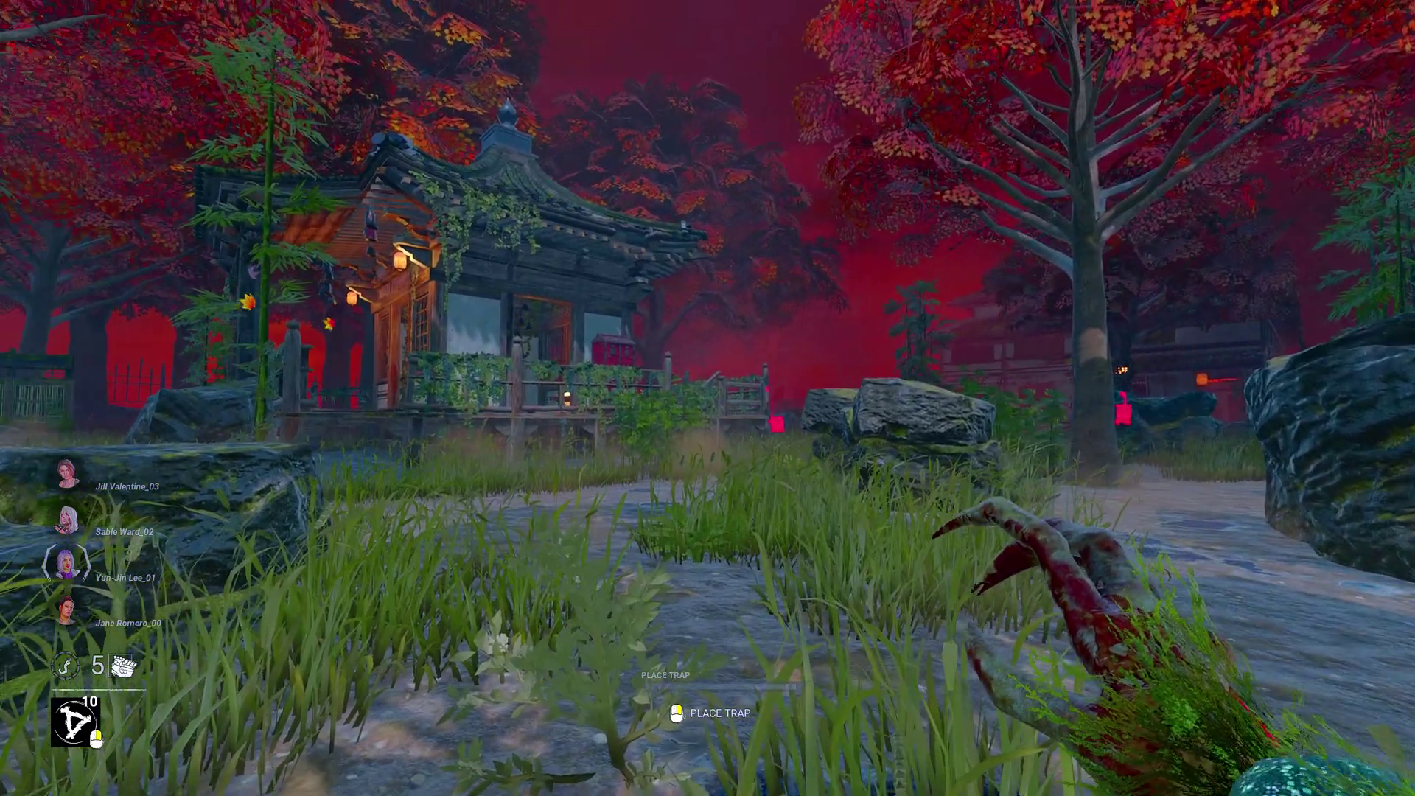
key("w")
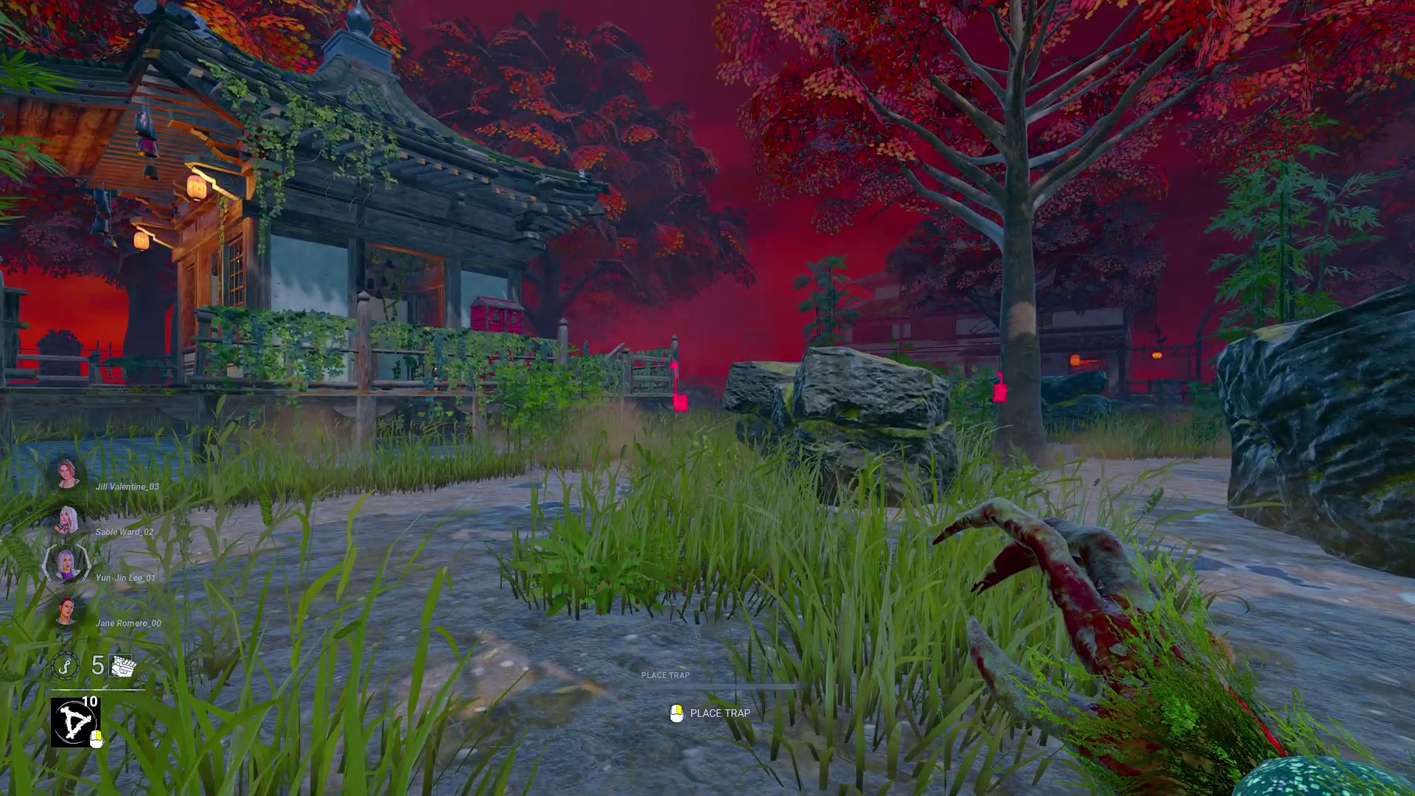
Open the ReShade overlay and collapse every effect's settings group from Colourfulness.fx through Vibrance.fx.
key("Home")
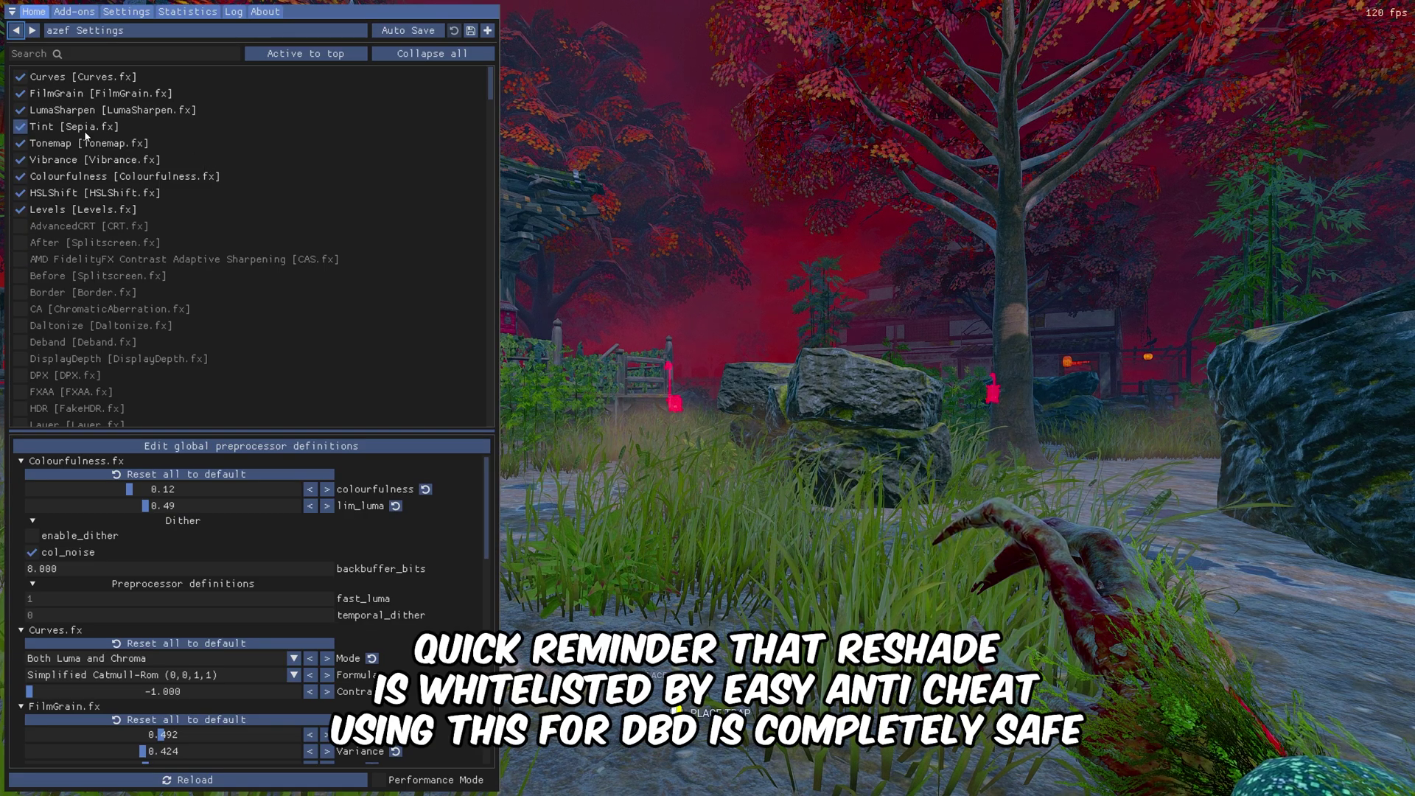
left_click(27, 464)
left_click(24, 475)
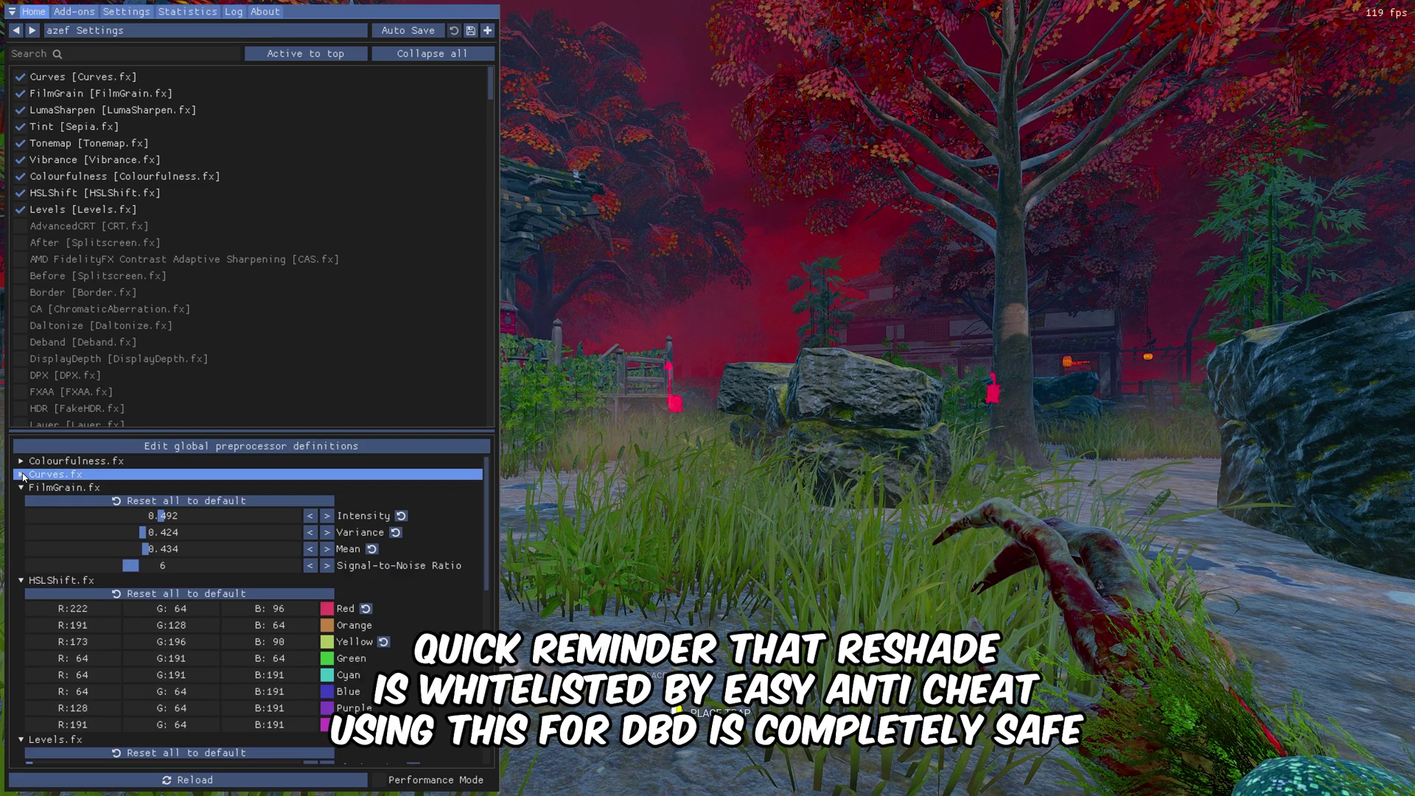
left_click(22, 488)
left_click(21, 500)
left_click(21, 513)
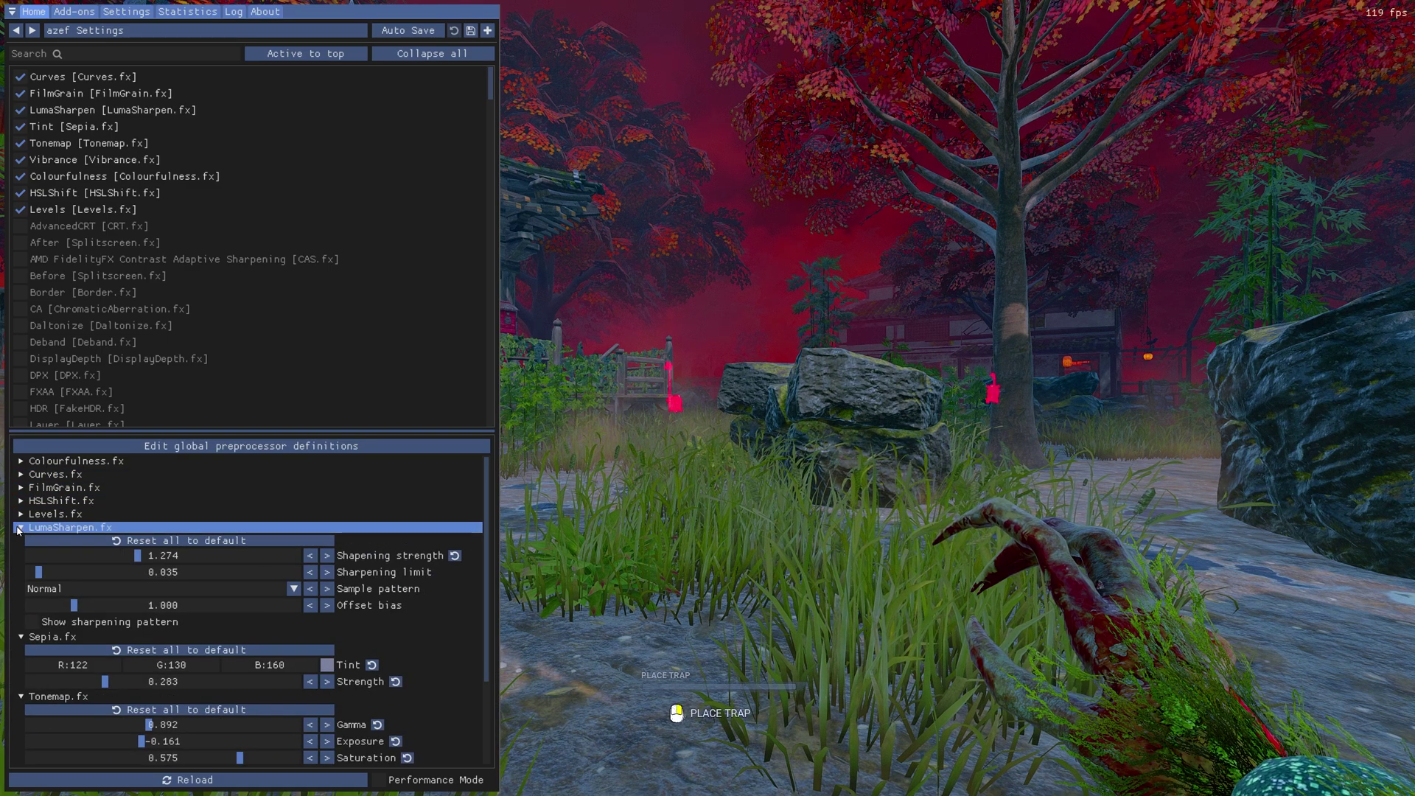
left_click(21, 527)
left_click(20, 540)
left_click(21, 554)
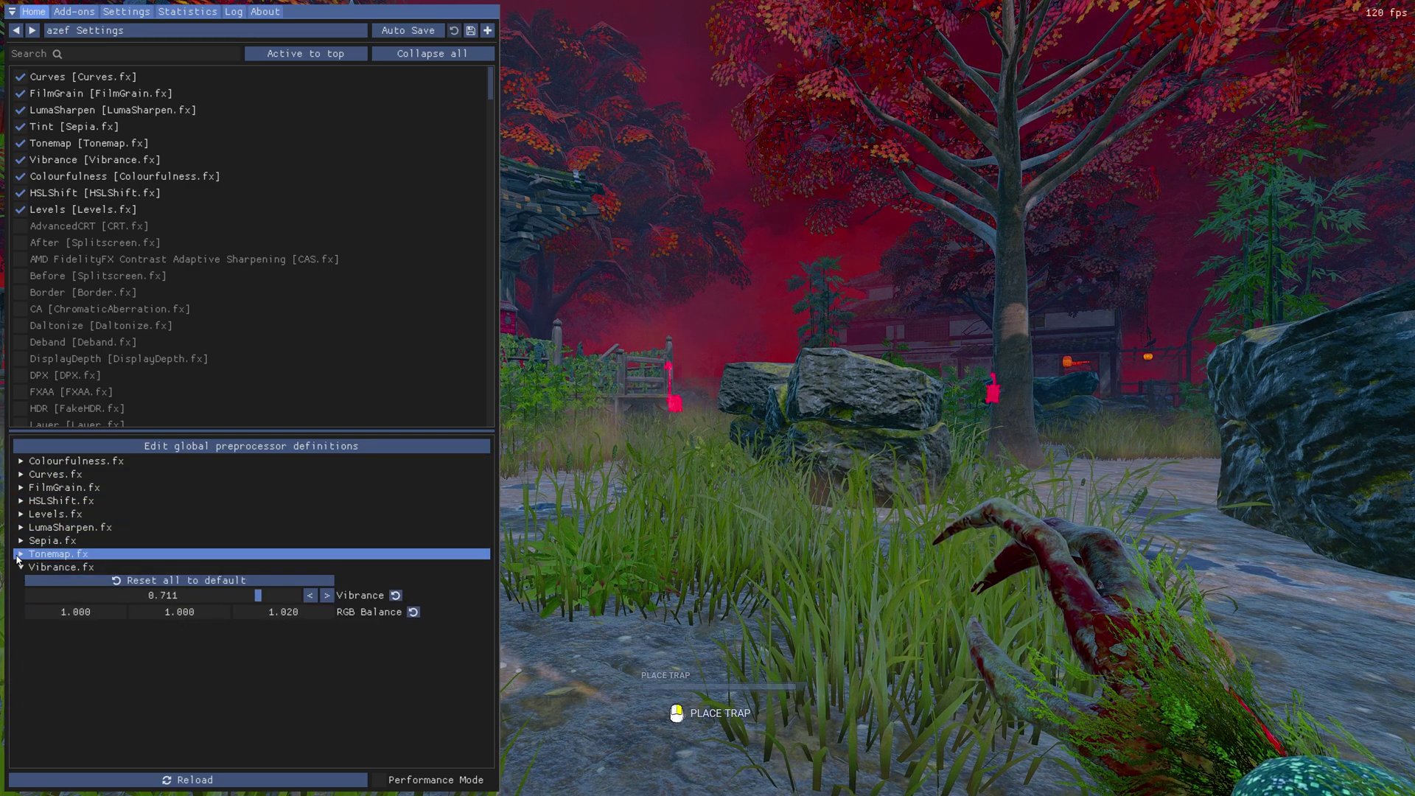
left_click(21, 566)
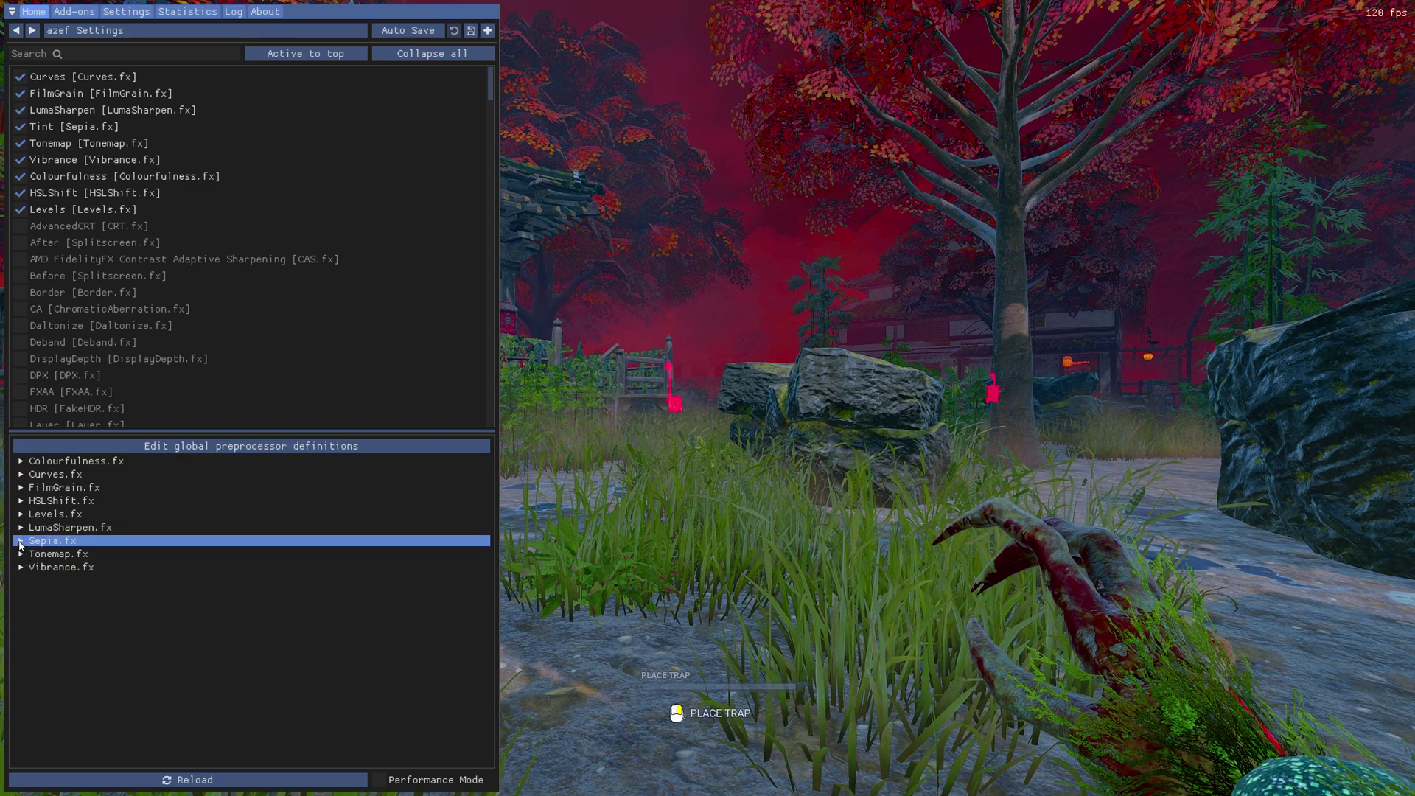
Expand the Sepia.fx settings and set the tint Strength to 0.252.
left_click(22, 542)
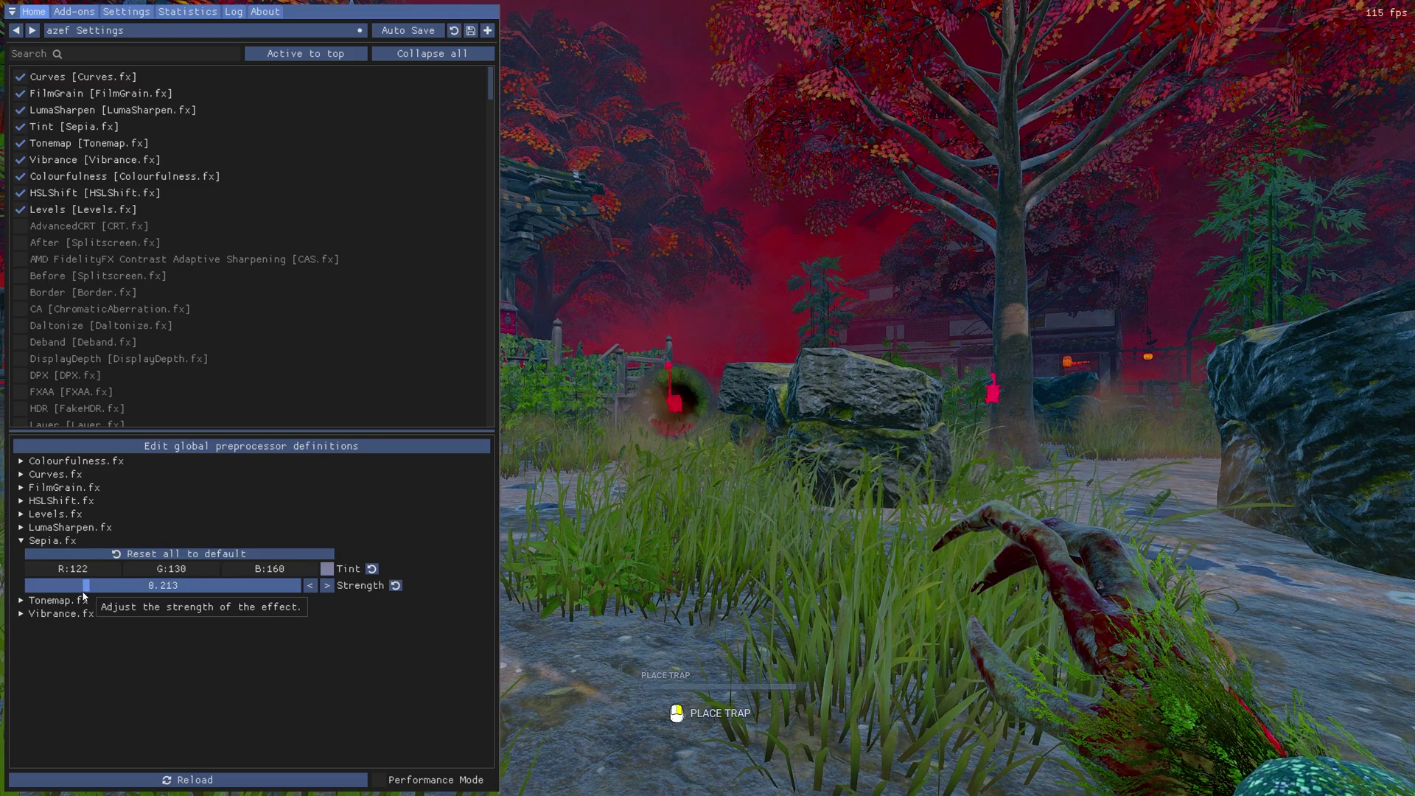
mouse_move(106, 586)
left_mouse_down()
mouse_move(31, 598)
mouse_move(95, 589)
left_mouse_up()
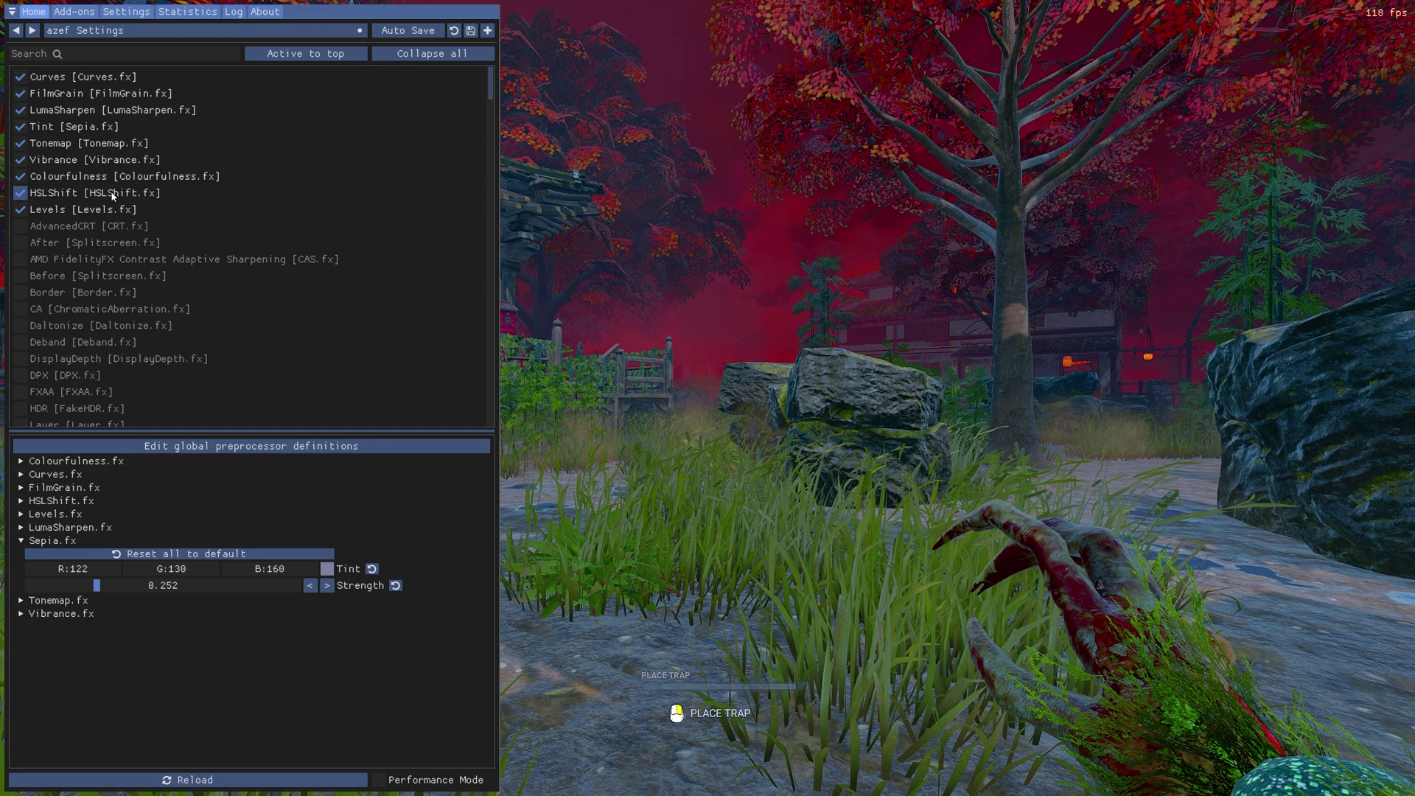
Show the HSLShift settings, and switch the HSLShift and Tint effects off and back on to compare the image.
left_click(47, 194)
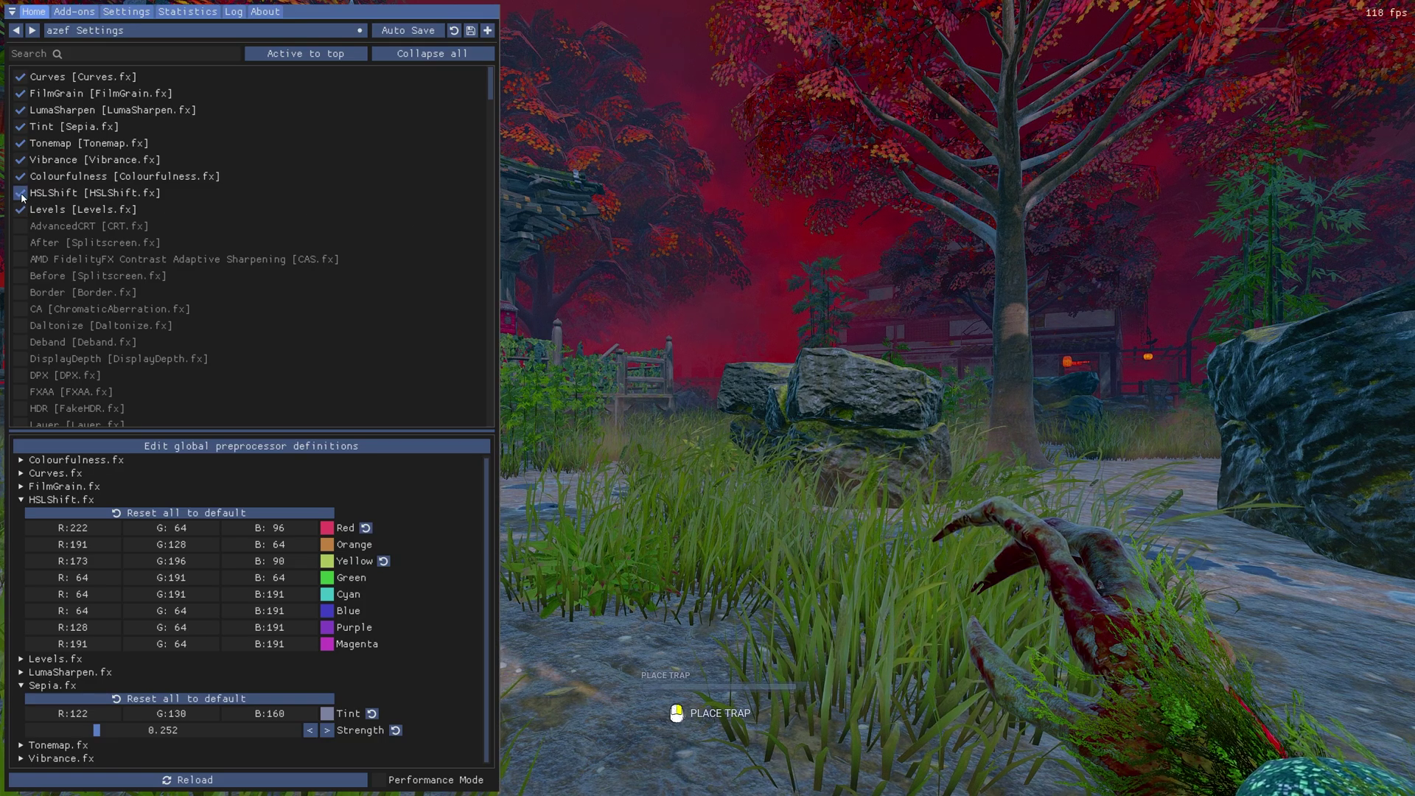
left_click(21, 193)
left_click(21, 193)
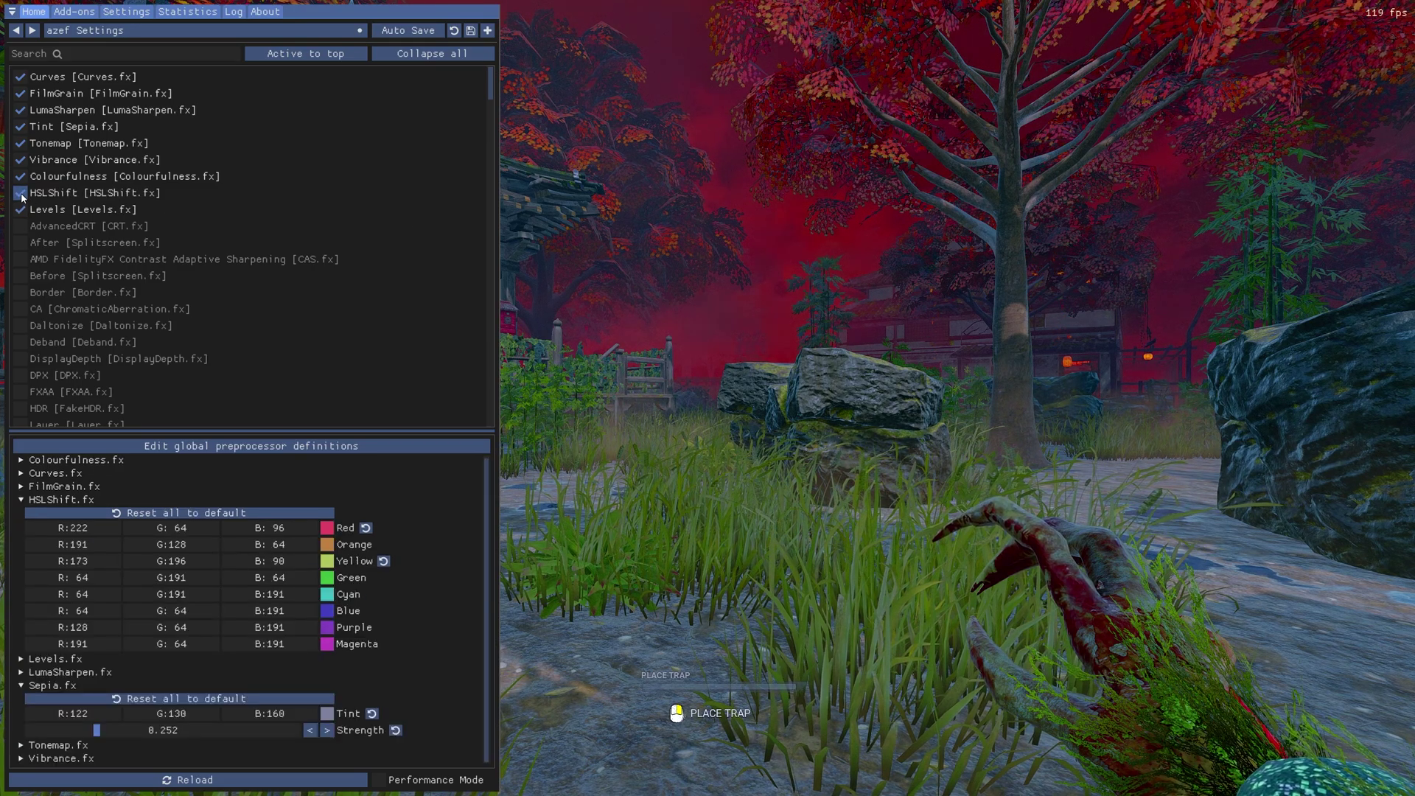
left_click(23, 127)
left_click(22, 128)
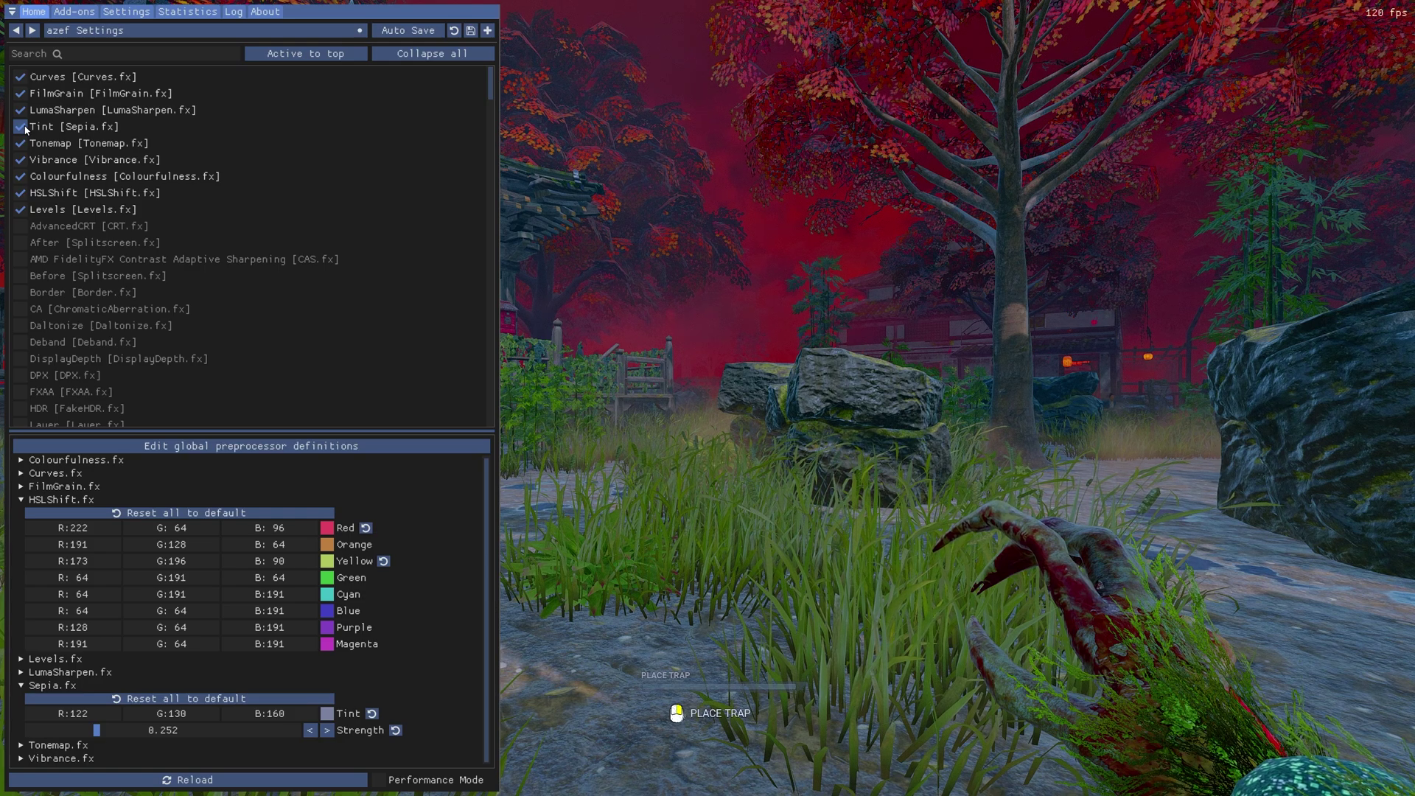
Close the ReShade overlay and walk through the map to check the adjusted colours.
key("Home")
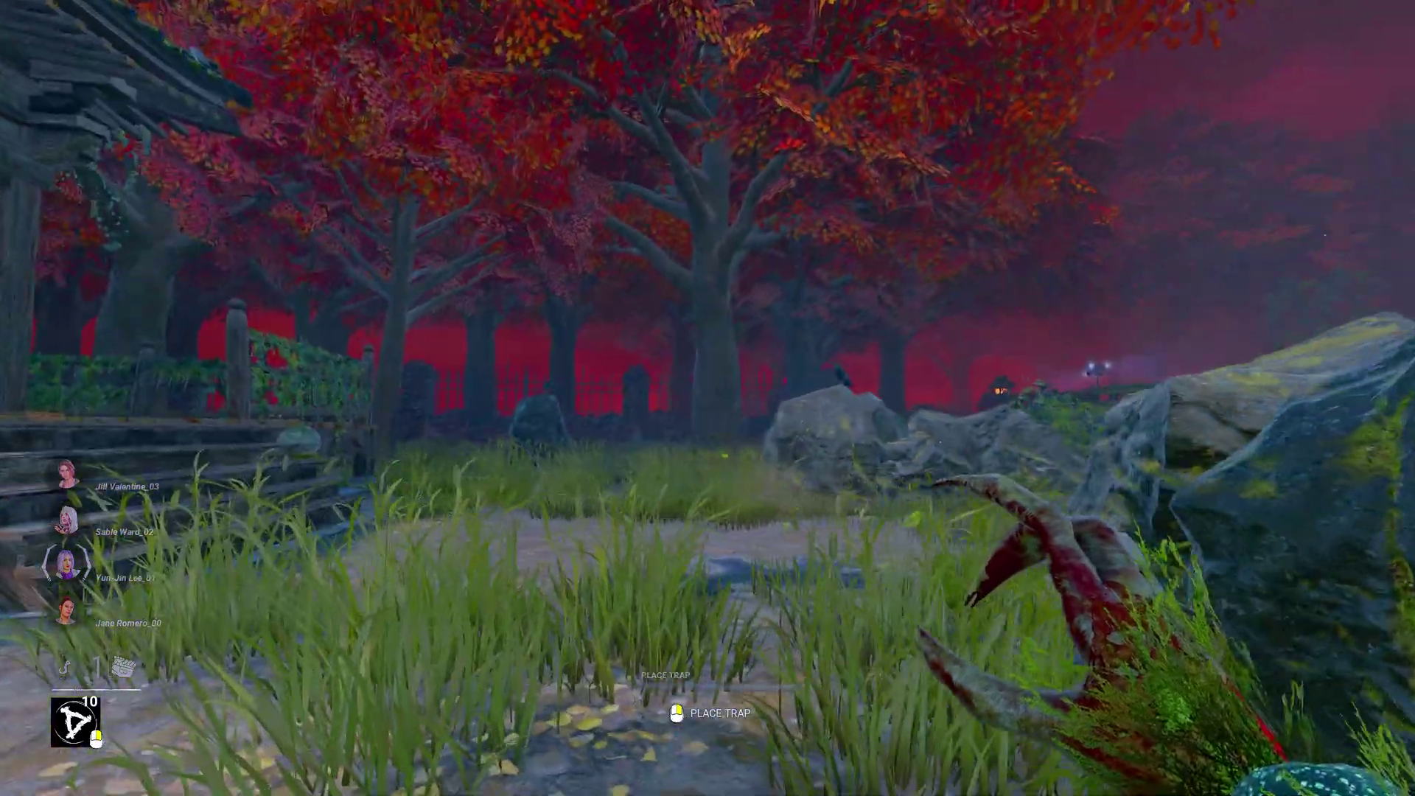
key("w")
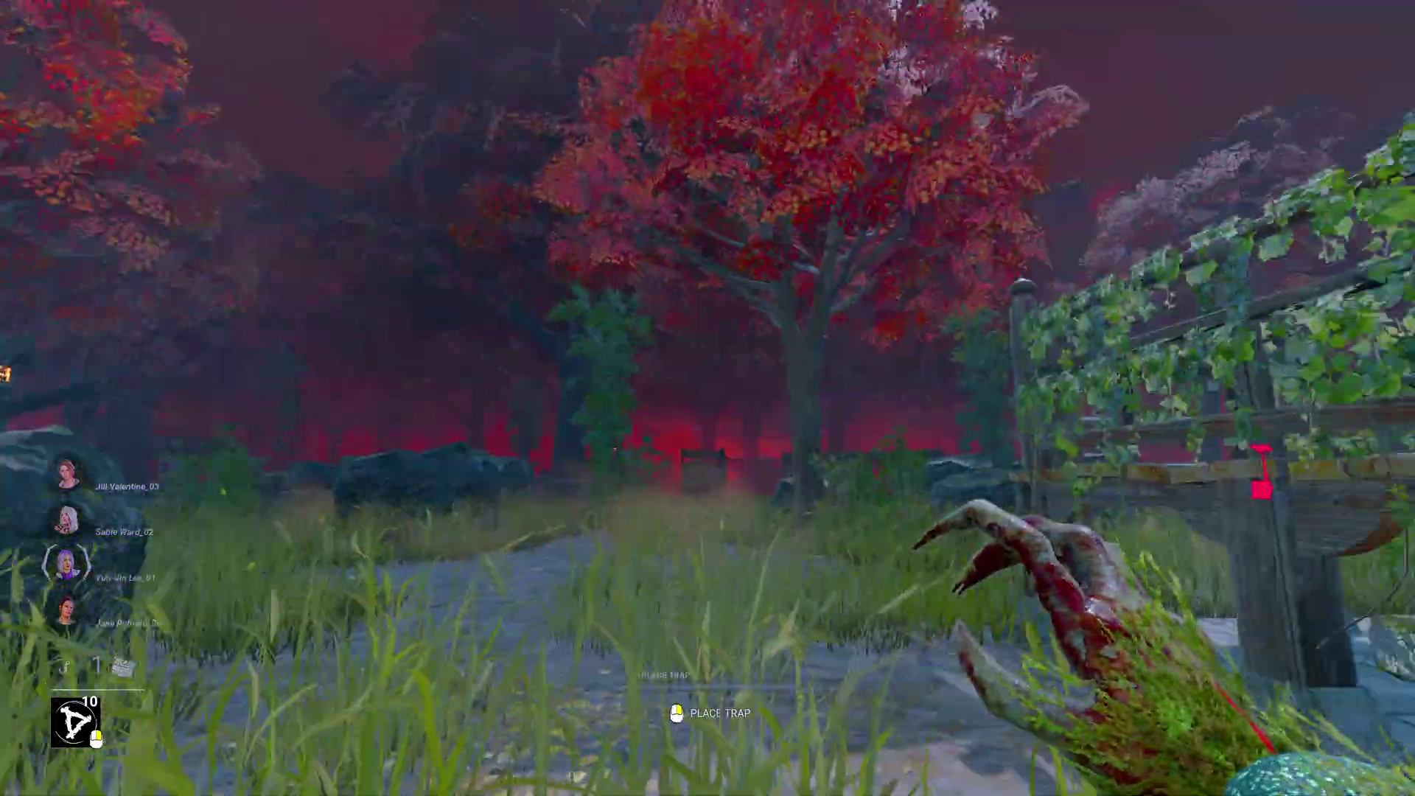
key("w")
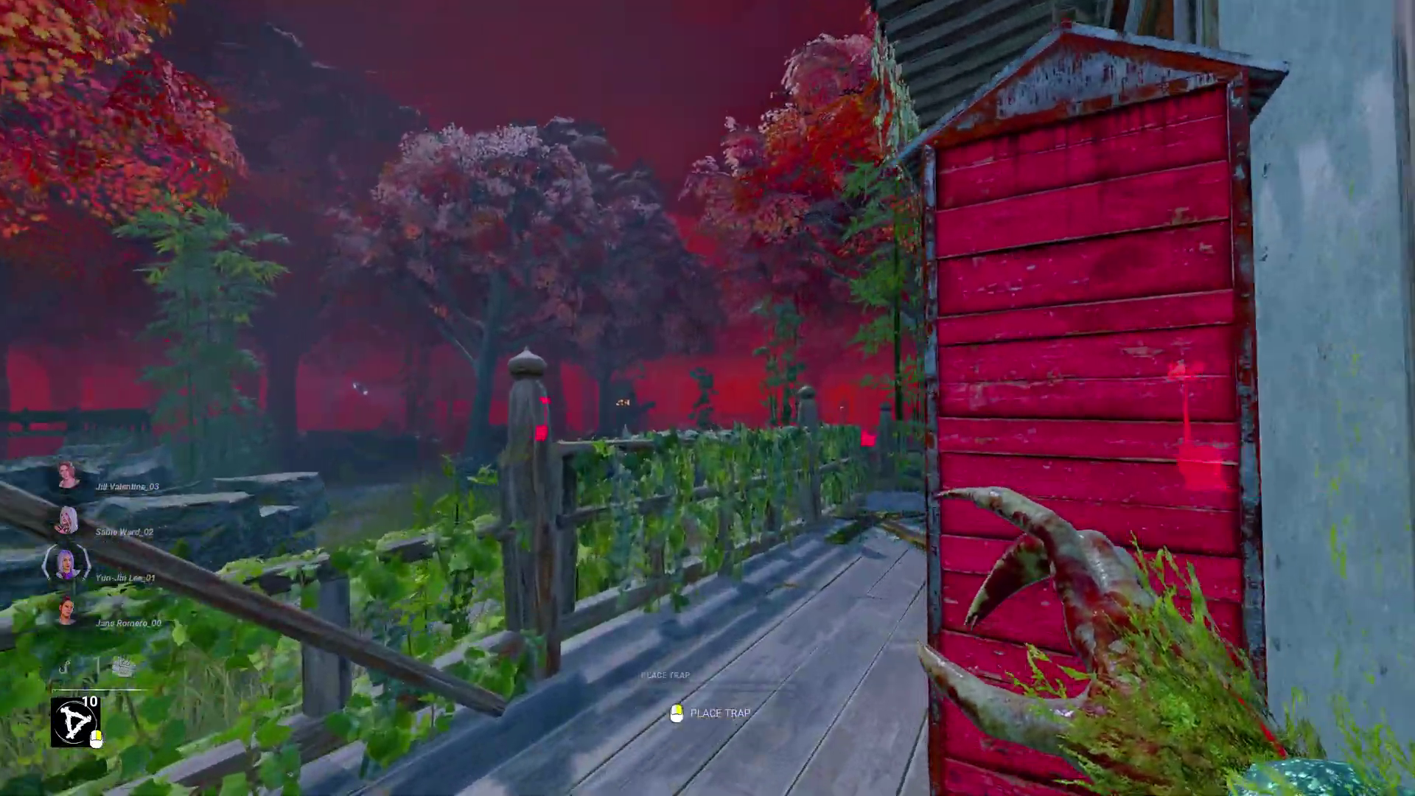
Switch to the web browser, open guns.lol/azef, enter the page and mute its sound.
key("alt+Tab")
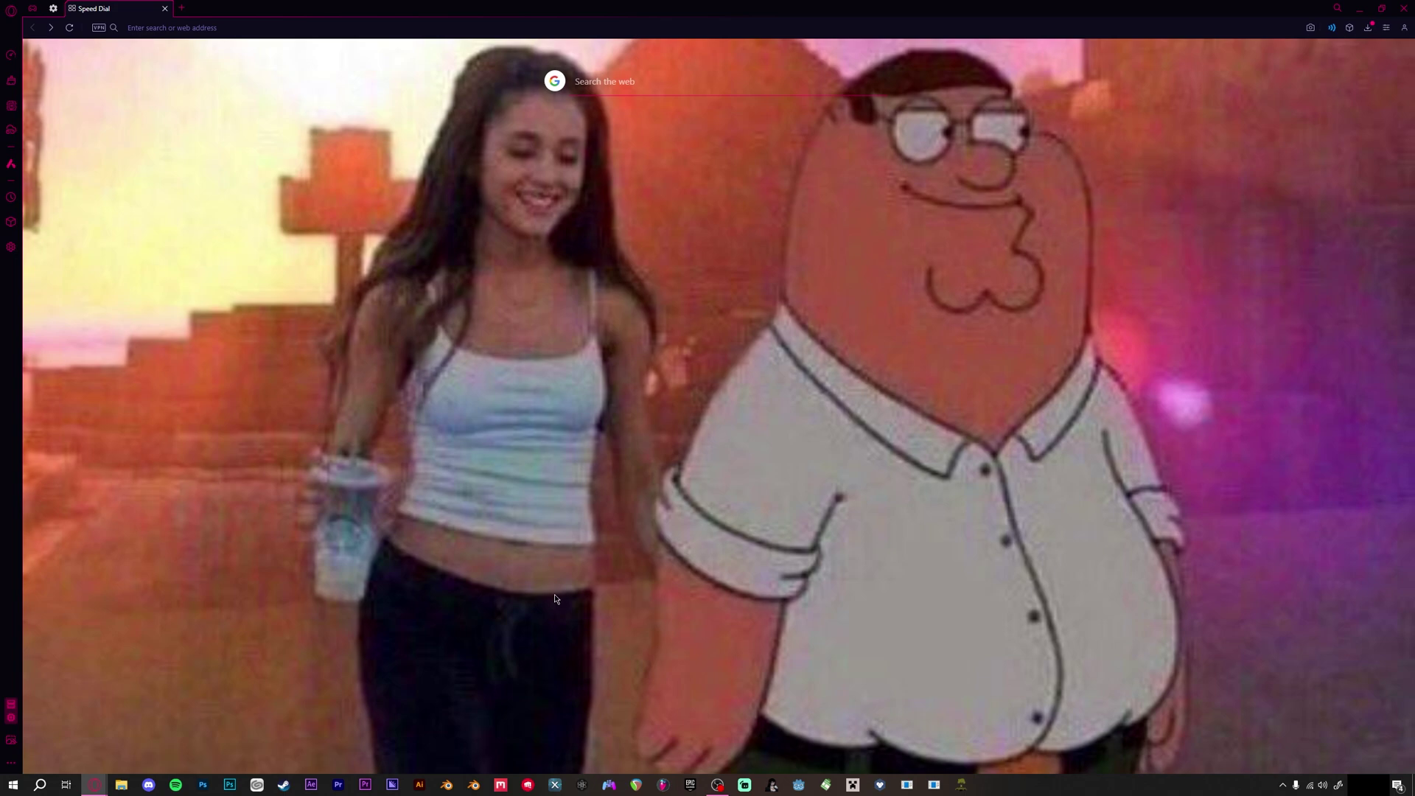
left_click(177, 30)
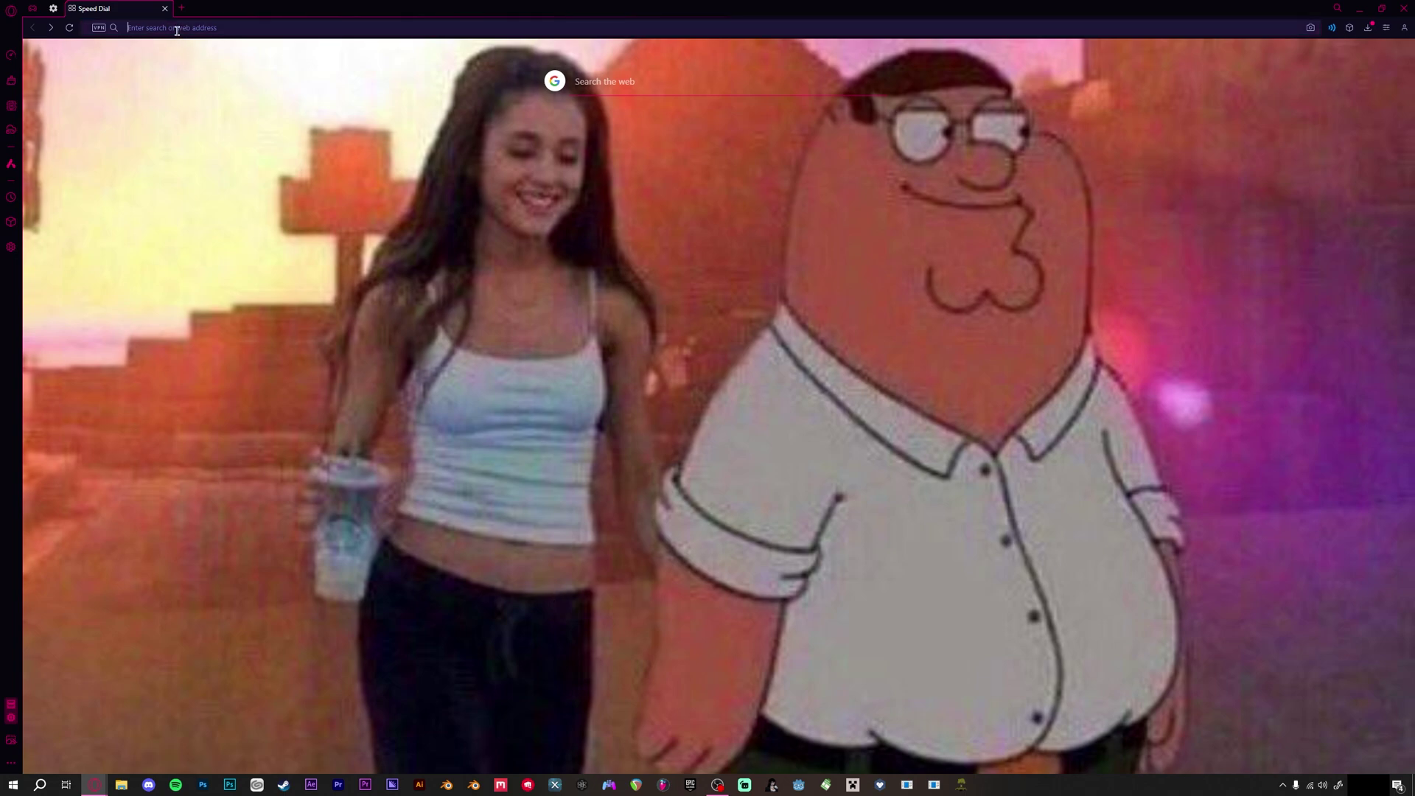
type("guns.lol/azef")
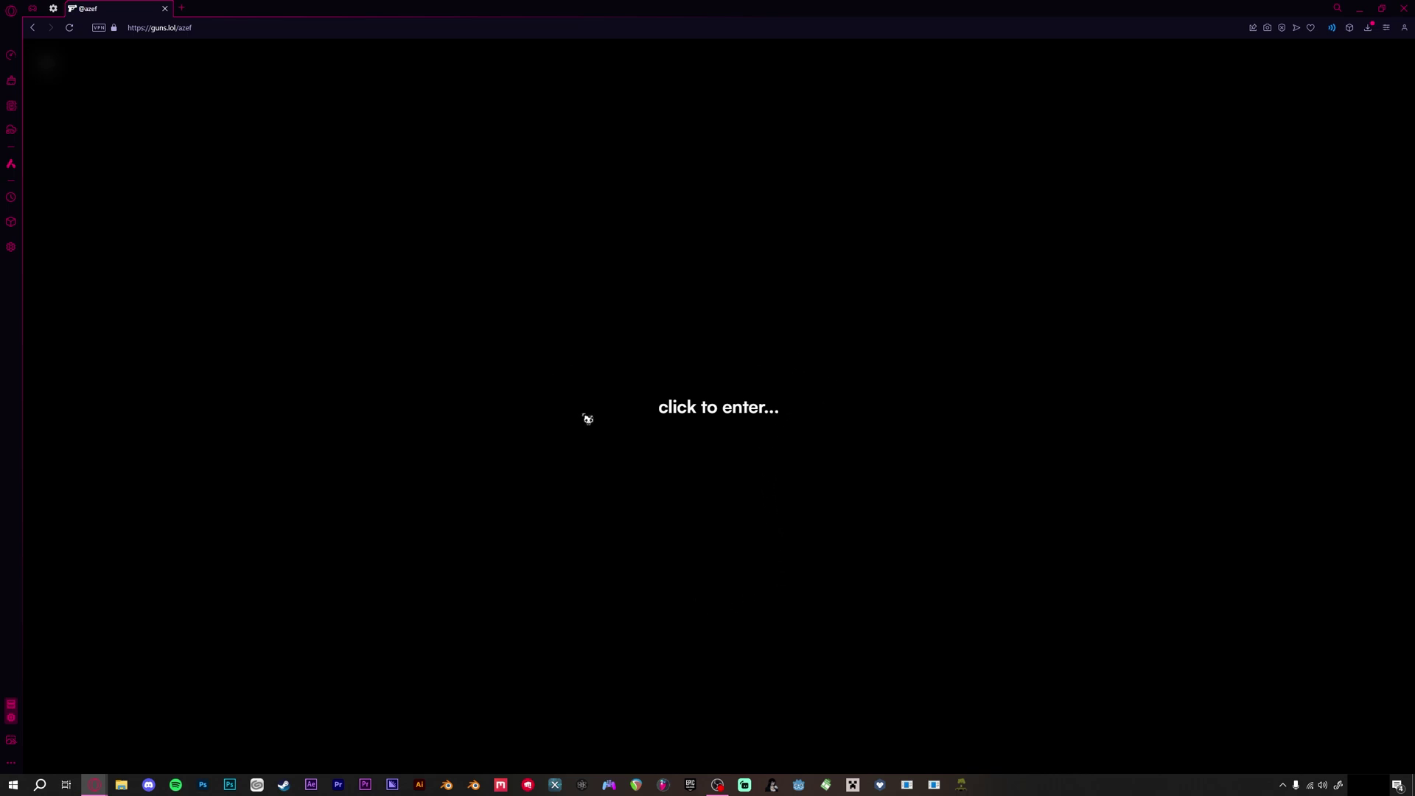
left_click(732, 418)
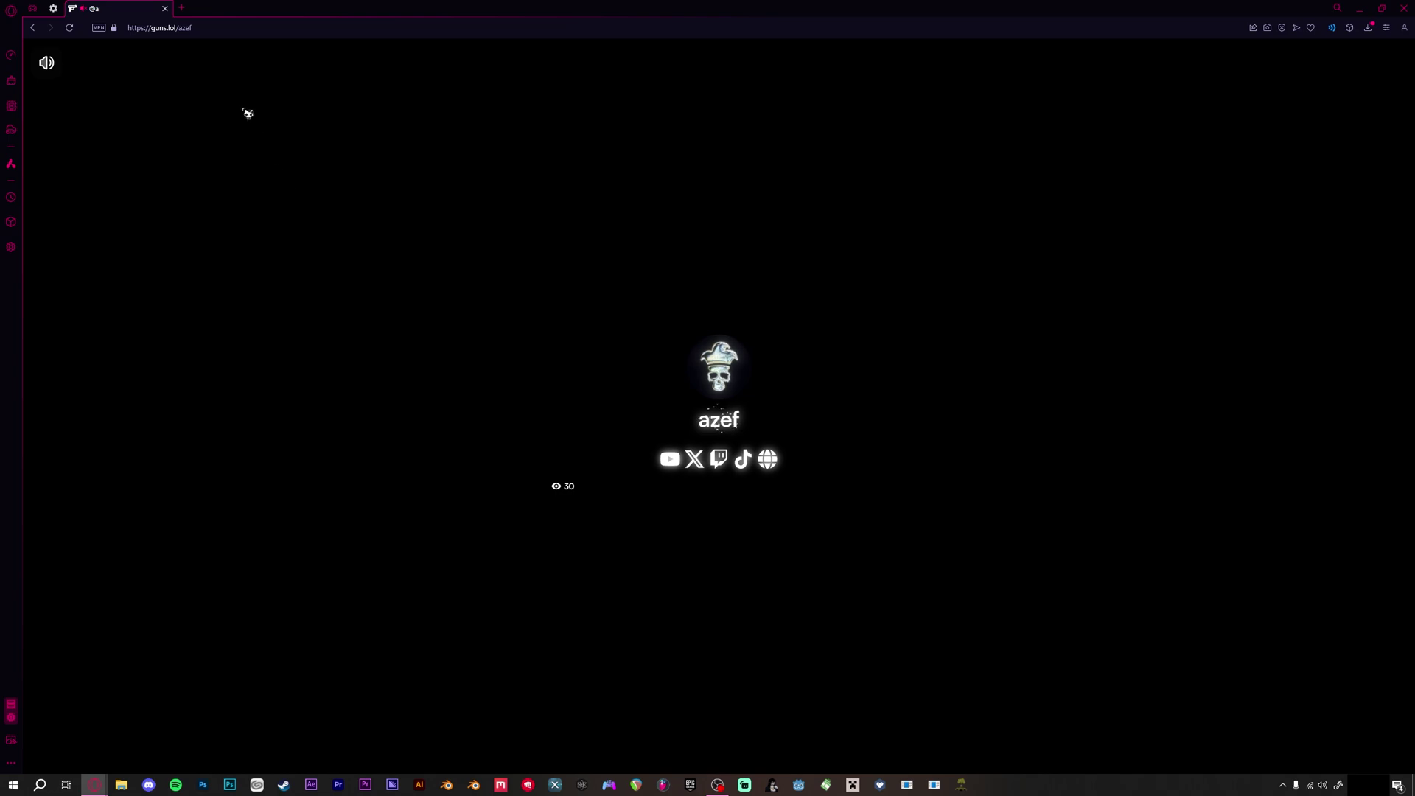
left_click(51, 69)
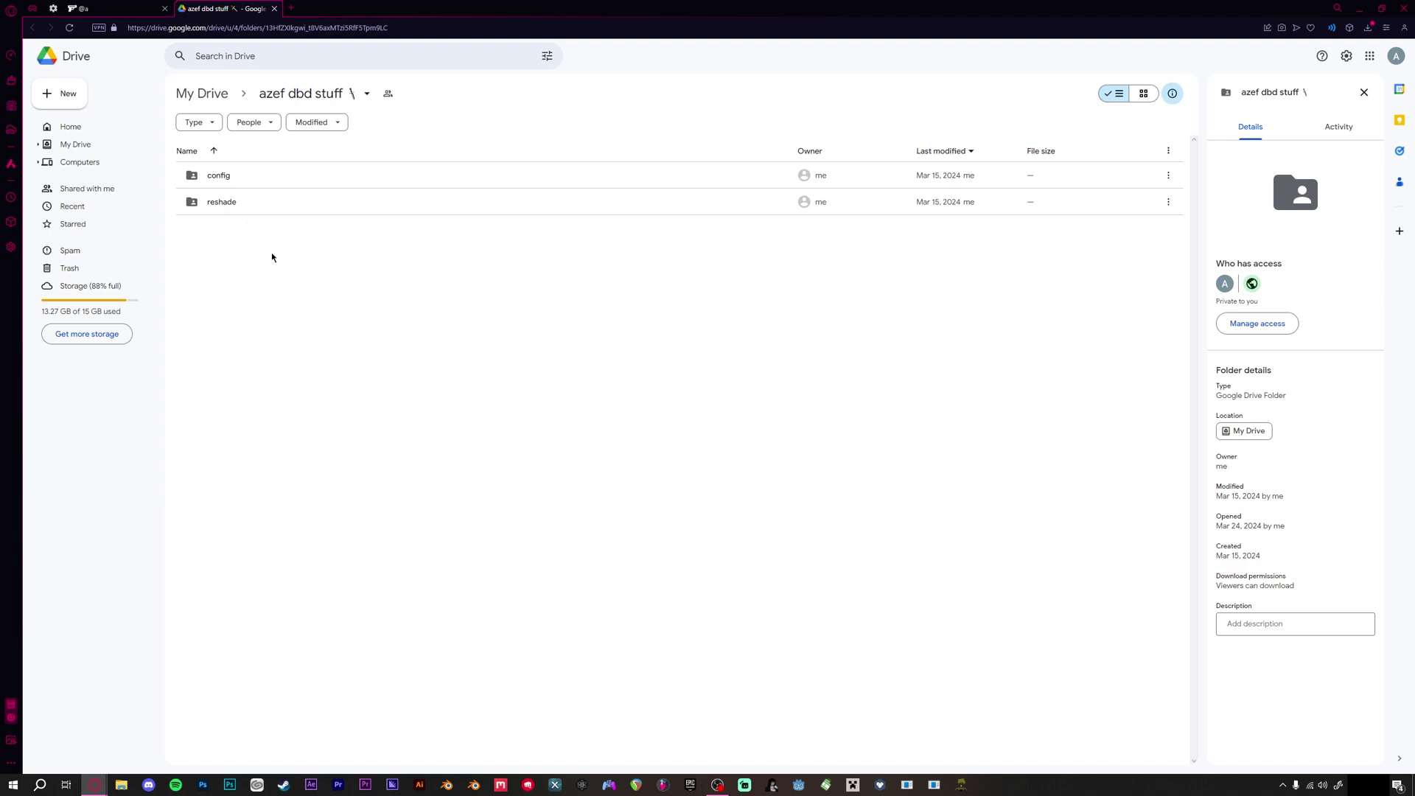
Look through the config fancy and config more optimized subfolders of the Drive config folder, and go back to config.
double_click(233, 183)
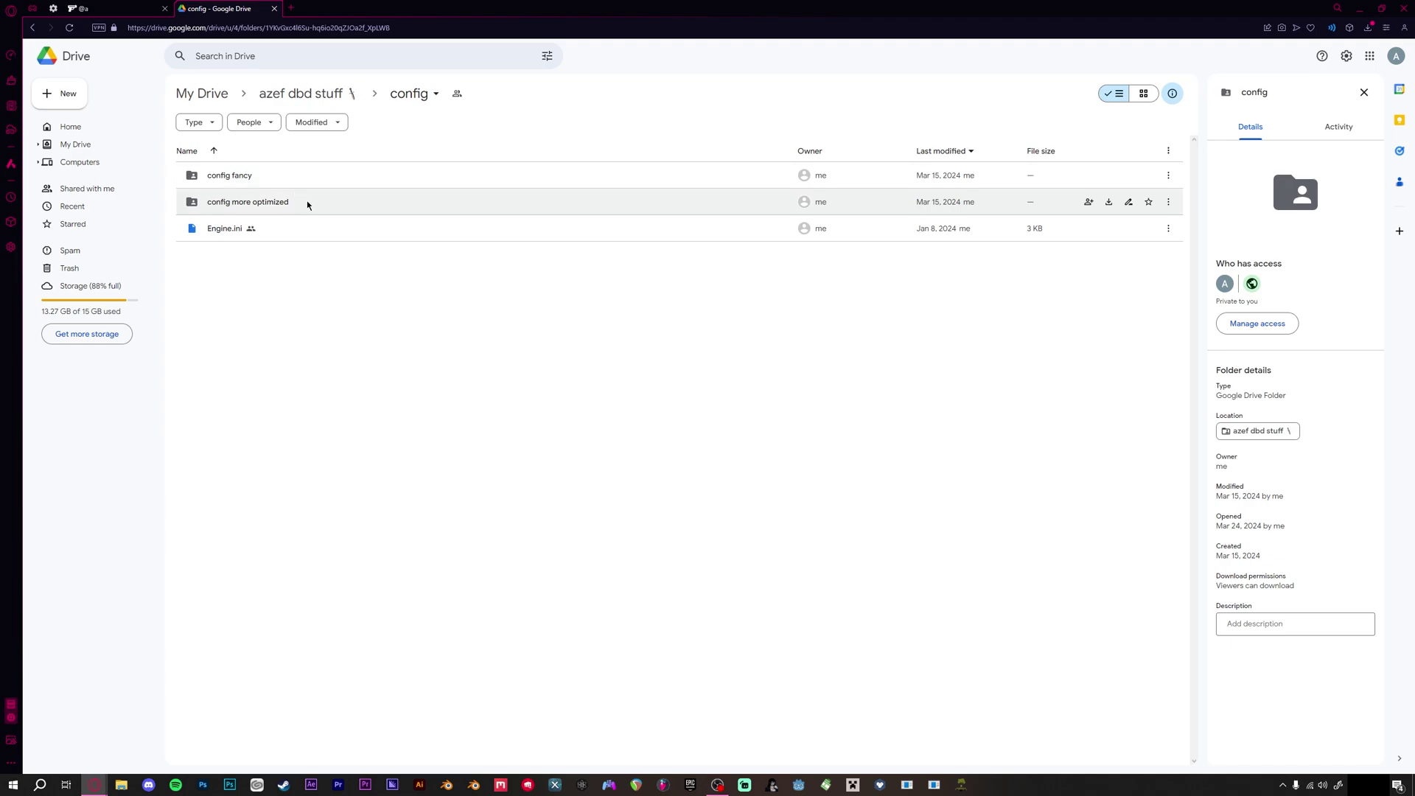
double_click(282, 182)
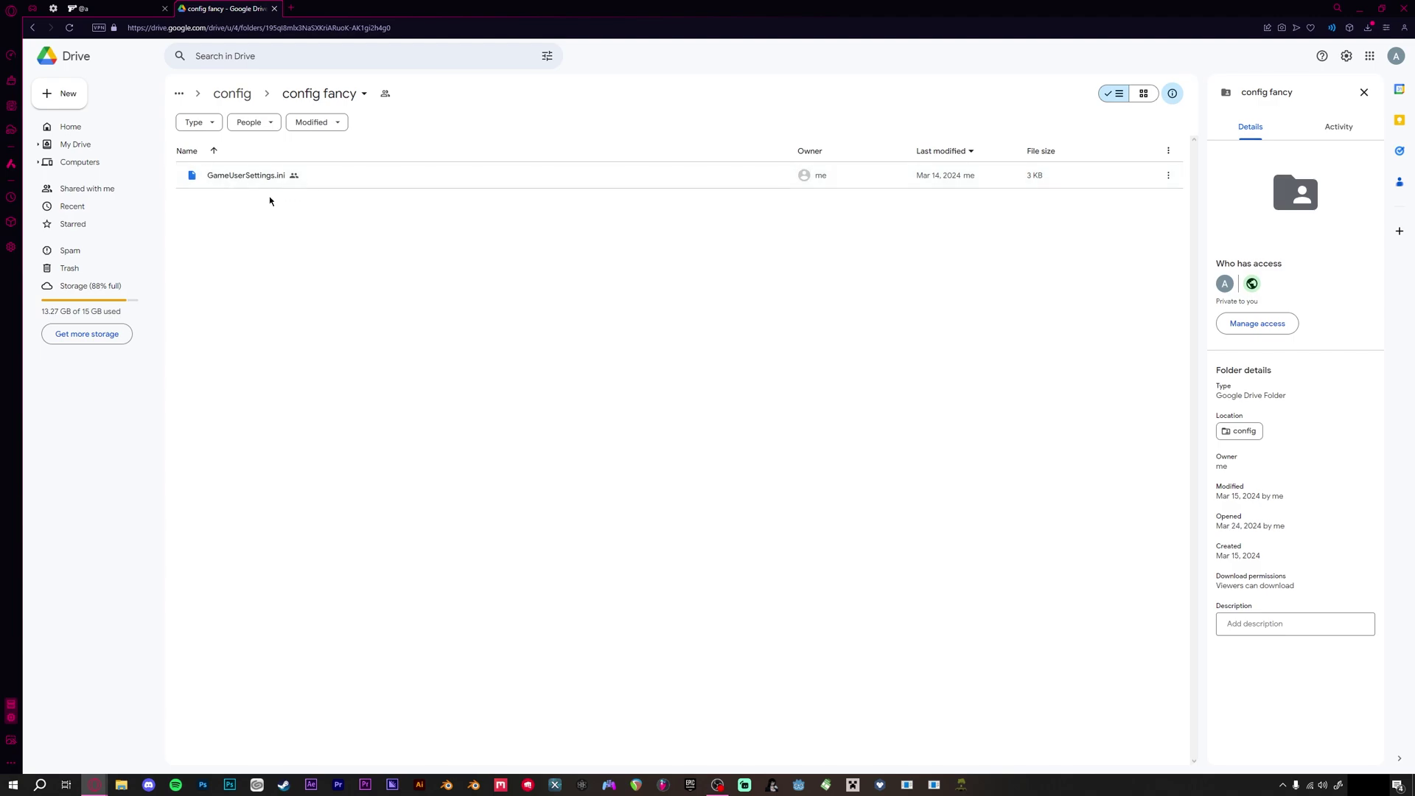
left_click(239, 94)
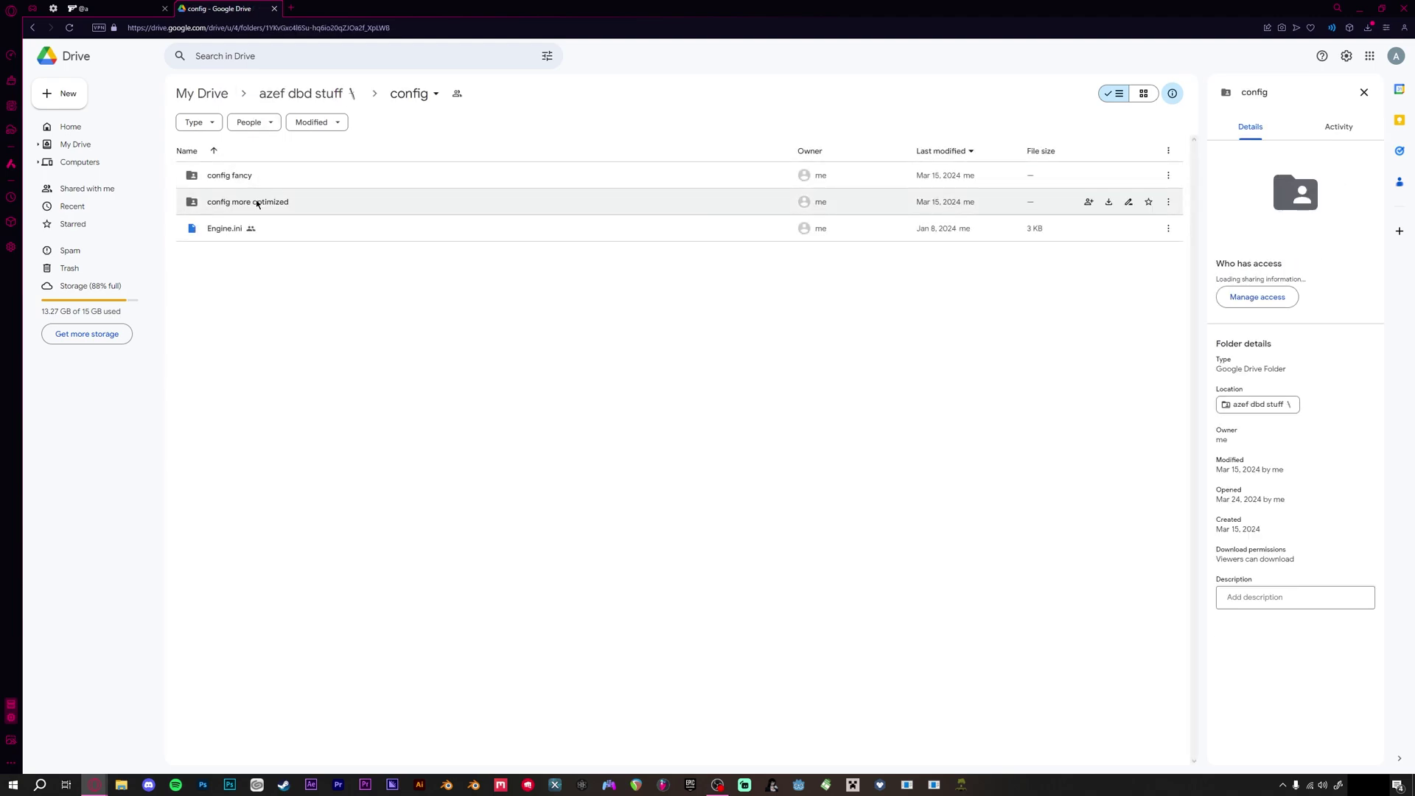
double_click(257, 203)
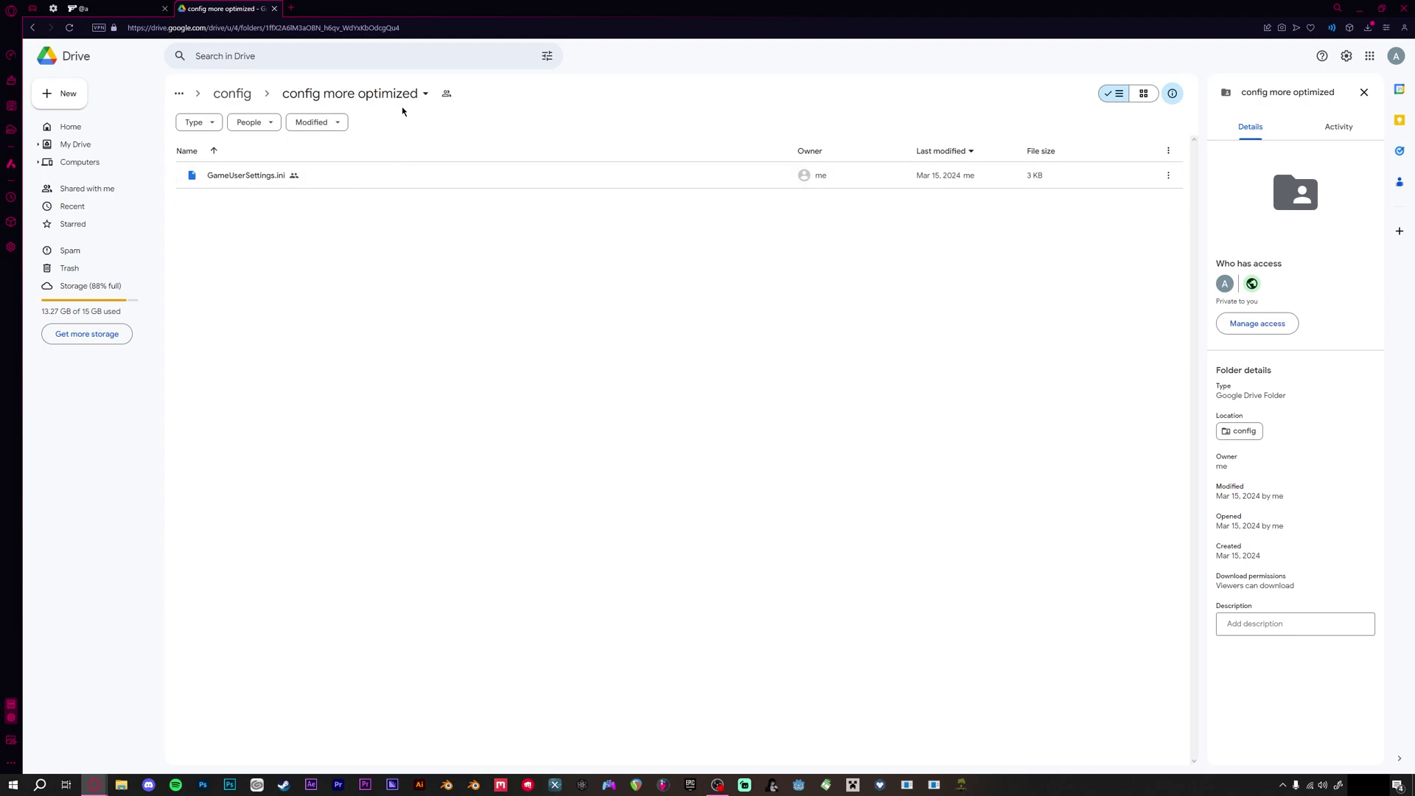
key("alt+Left")
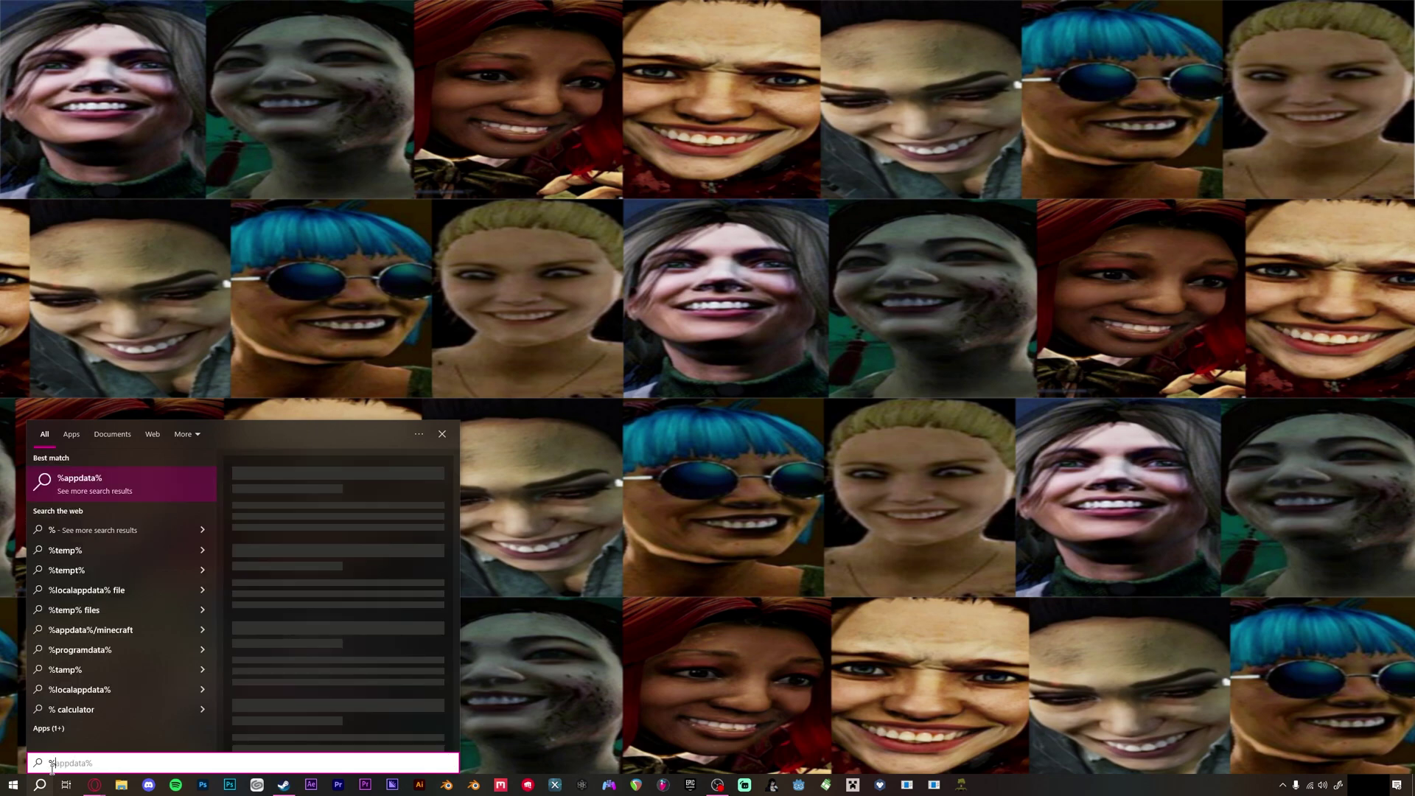
Search Windows for %localappdata% and open the matching folder.
type("local")
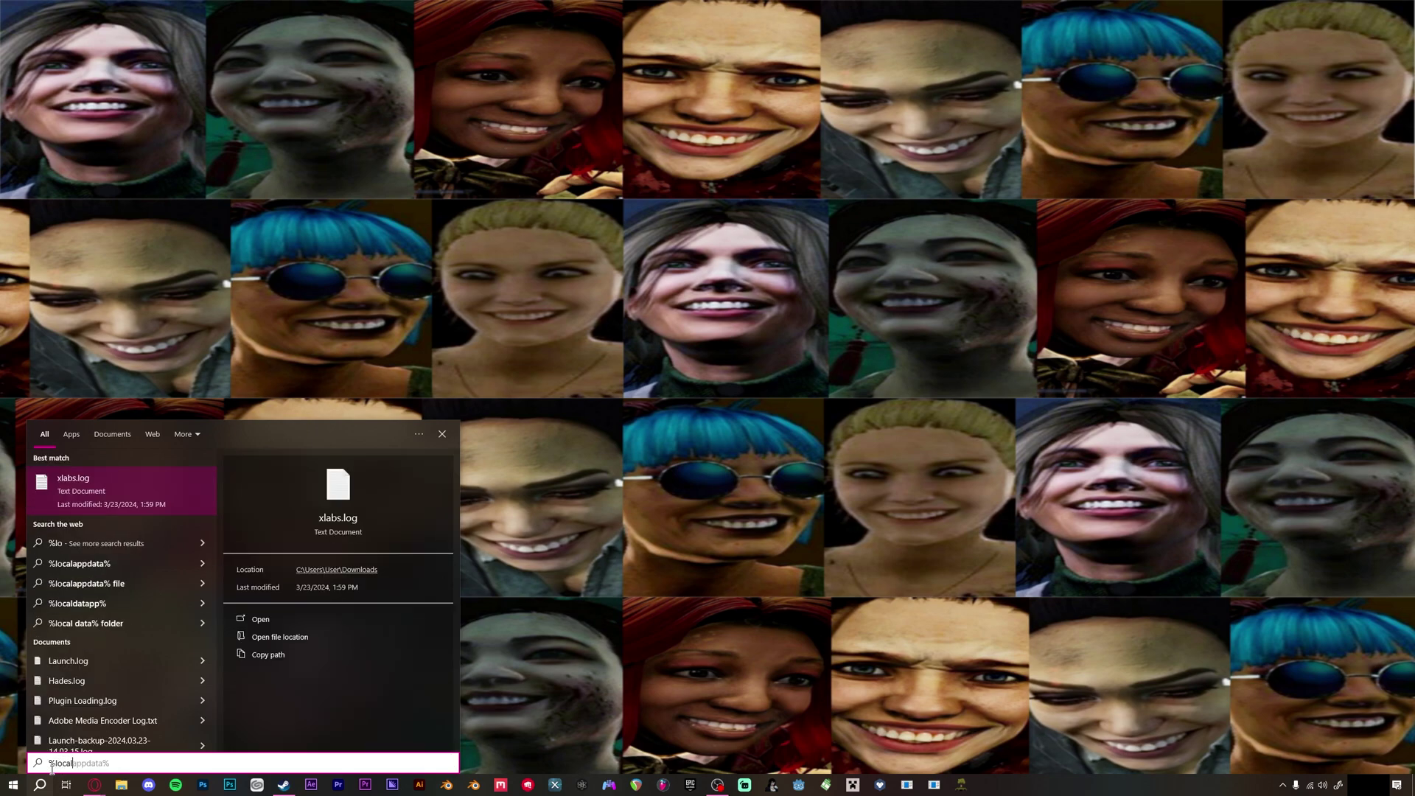
type("appdata%")
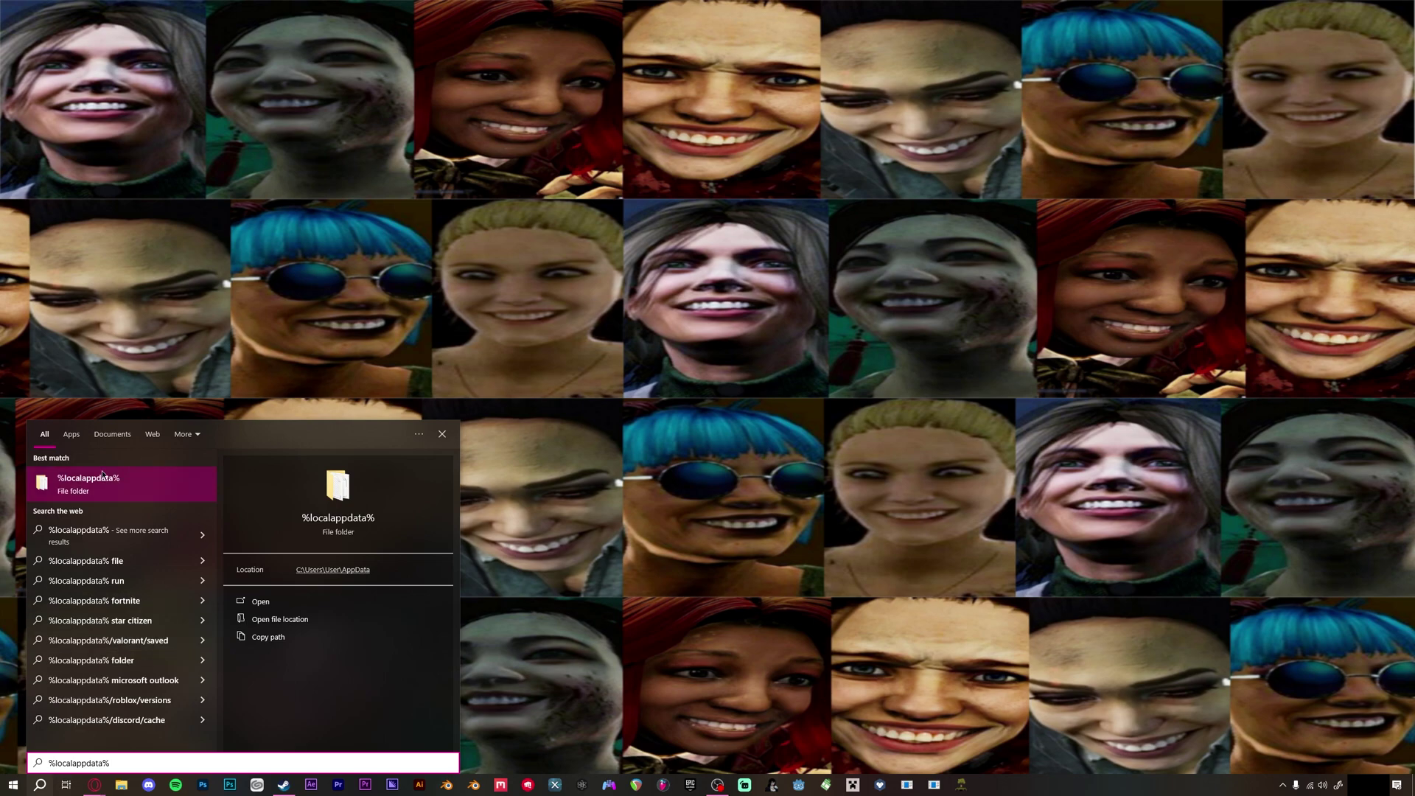
left_click(102, 477)
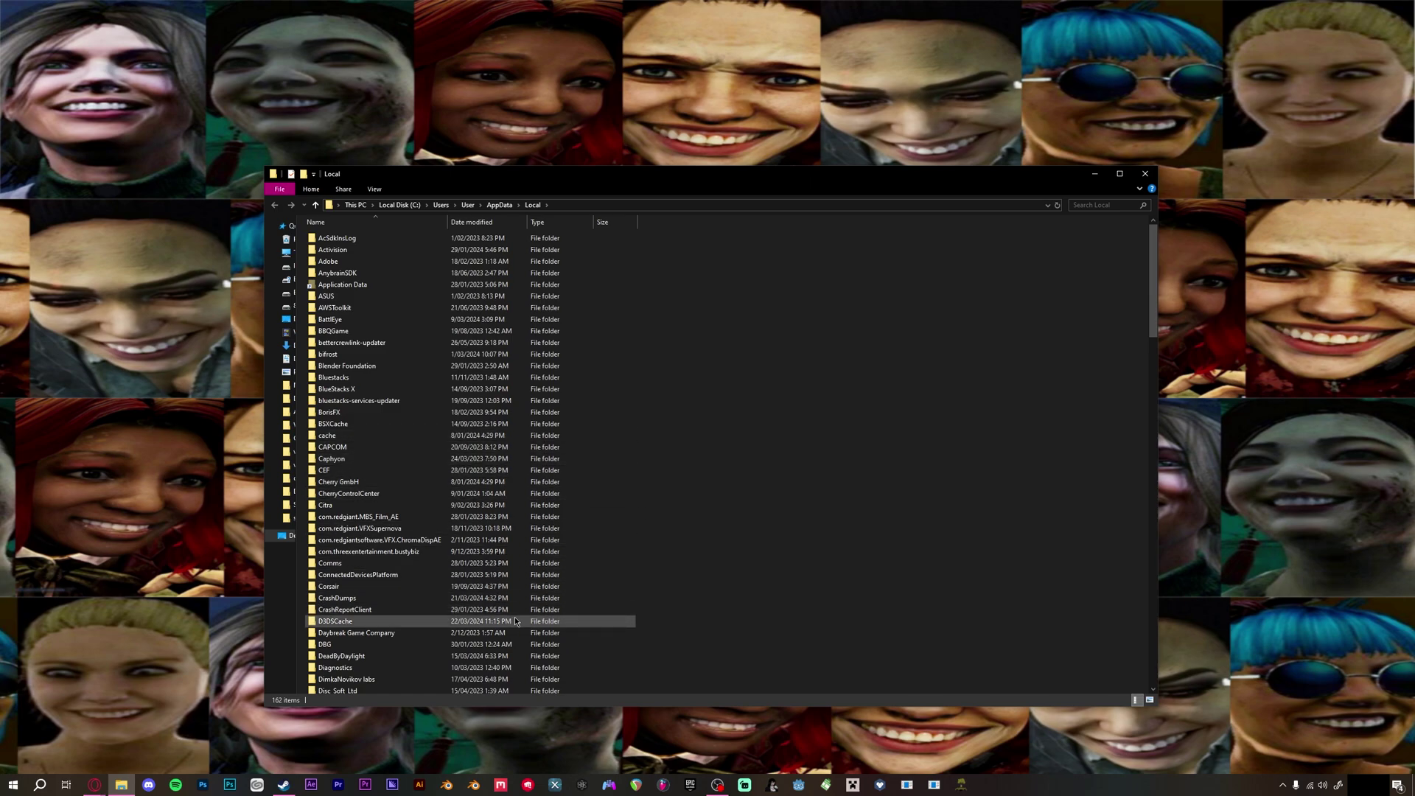
Go to DeadByDaylight\Saved\Config\WindowsClient inside the local AppData folder.
double_click(464, 656)
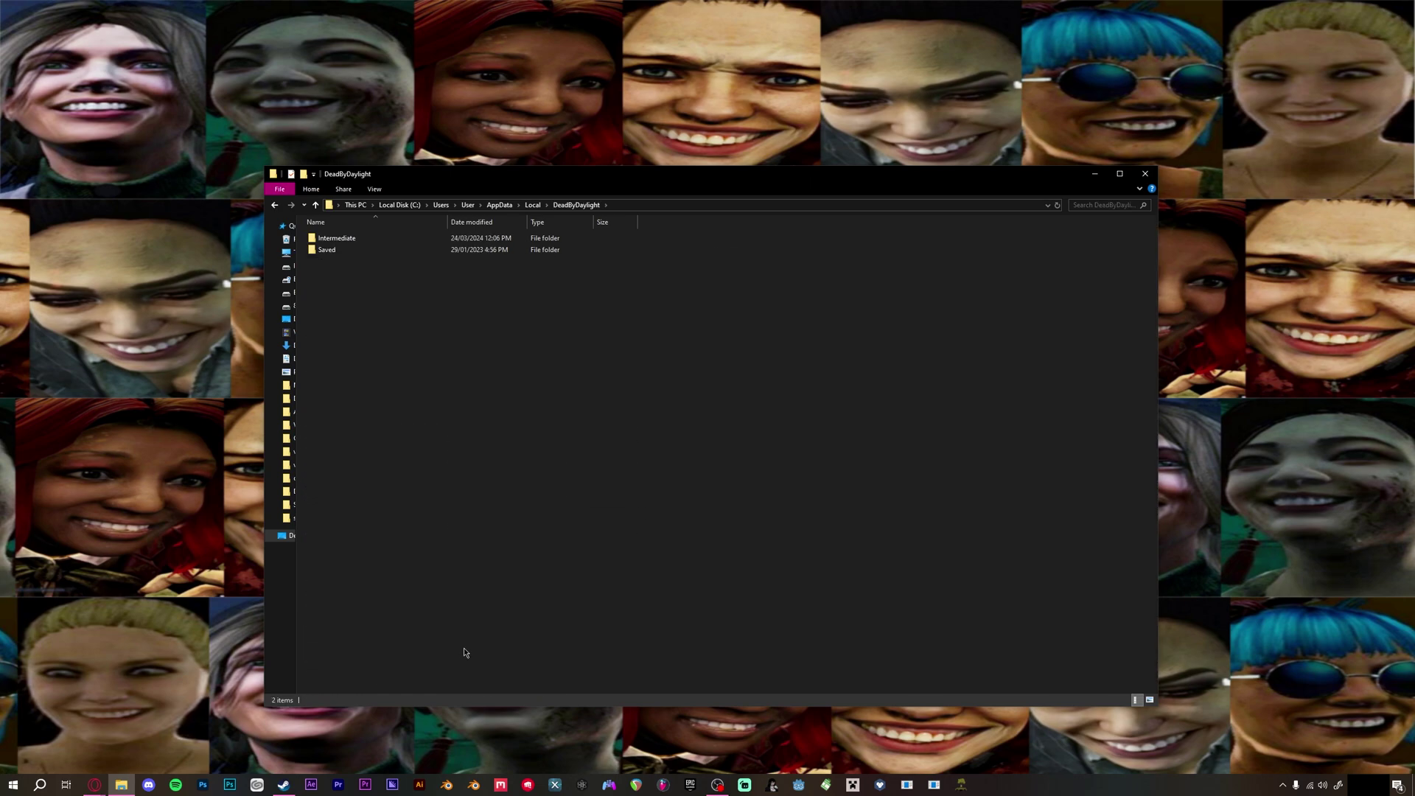
double_click(341, 251)
double_click(352, 238)
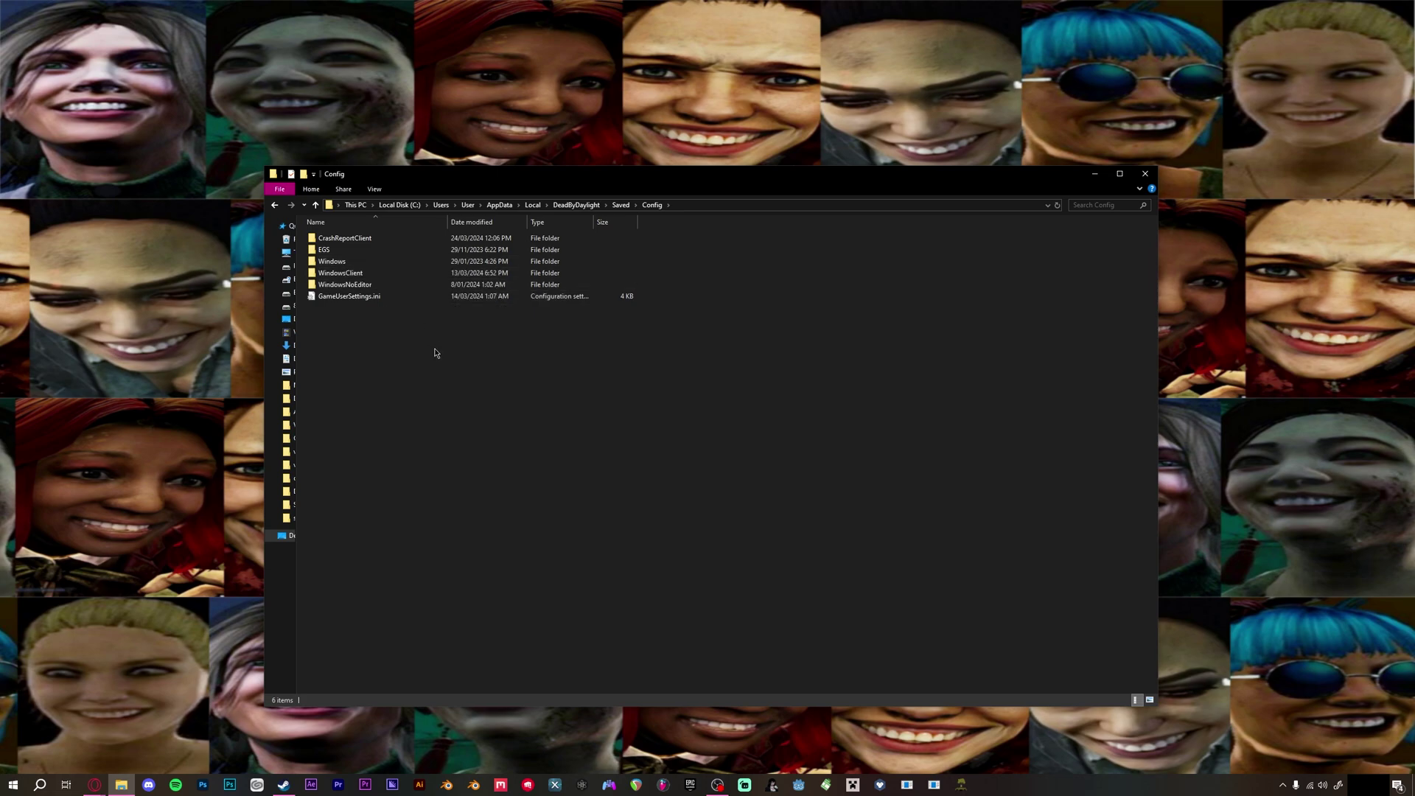
mouse_move(384, 332)
left_mouse_down()
mouse_move(353, 302)
mouse_move(395, 332)
mouse_move(391, 310)
left_mouse_up()
double_click(457, 273)
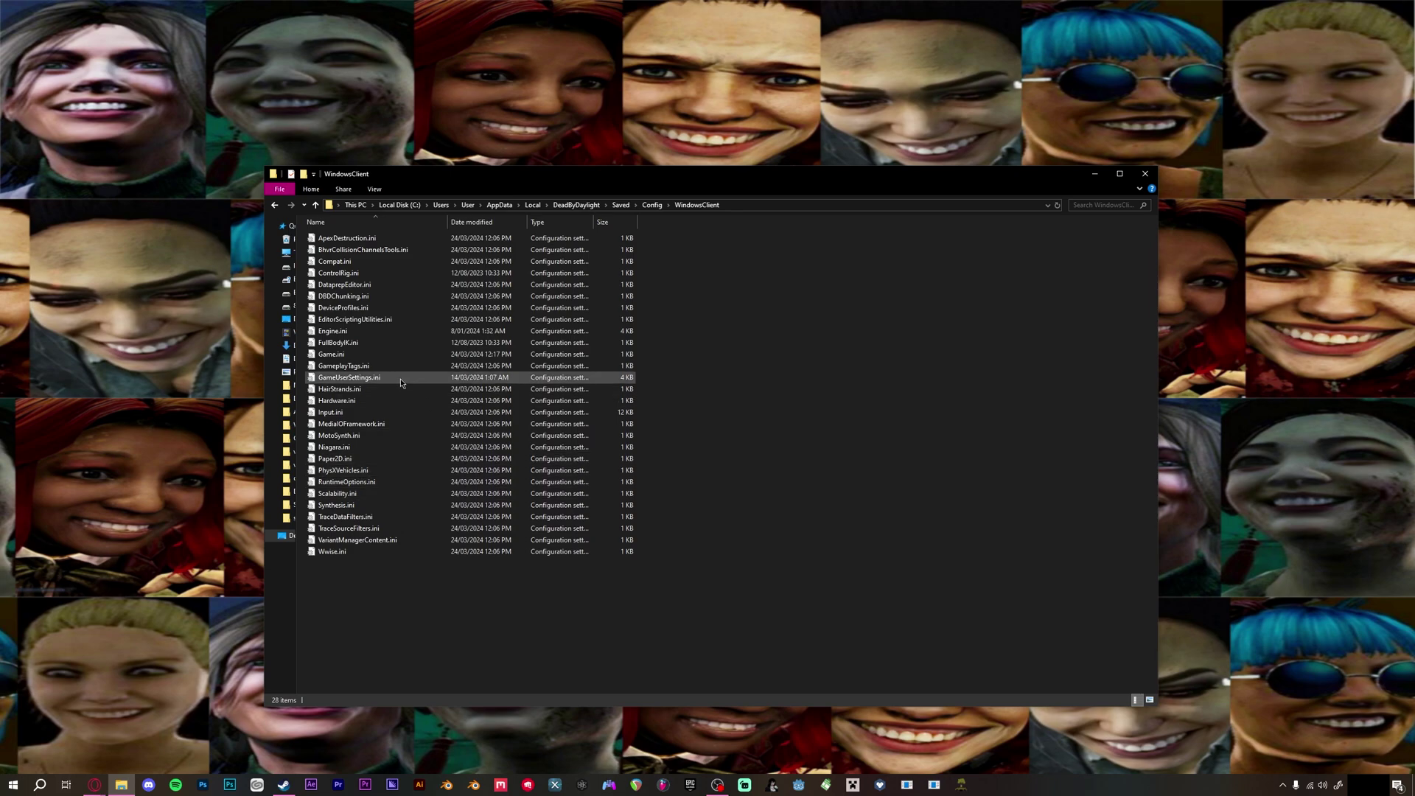
Copy the Engine.ini file in the WindowsClient folder.
right_click(365, 333)
left_click(381, 331)
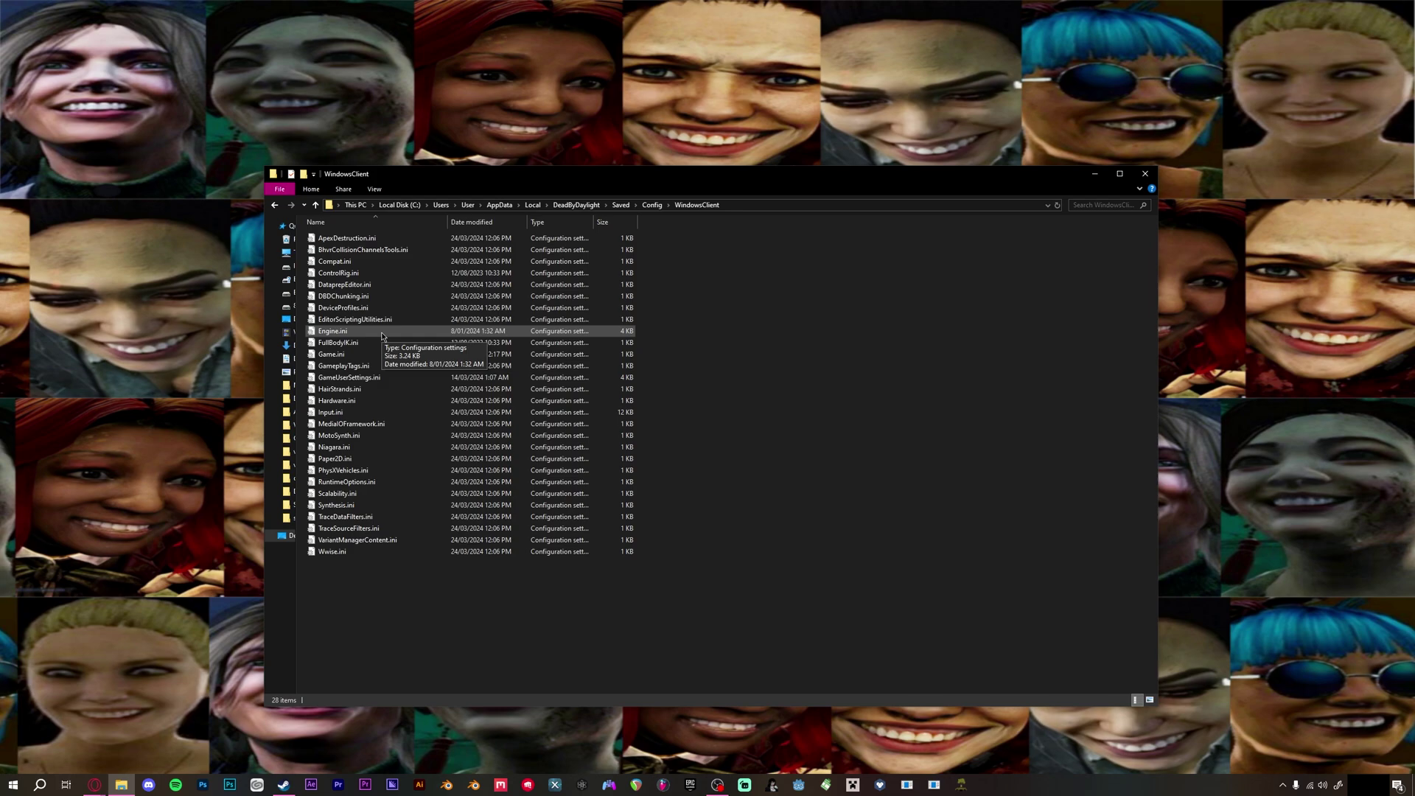
right_click(382, 335)
left_click(377, 330)
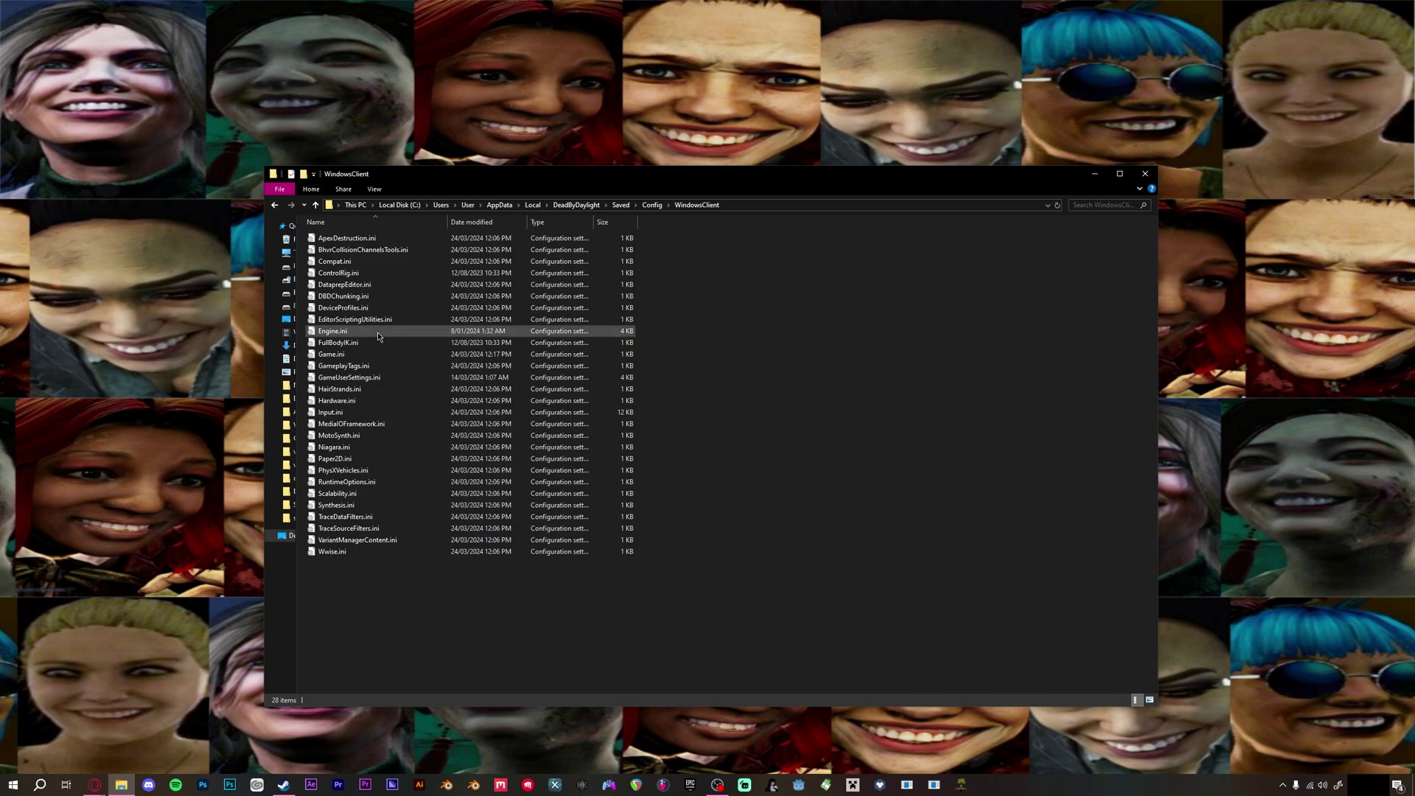
right_click(377, 330)
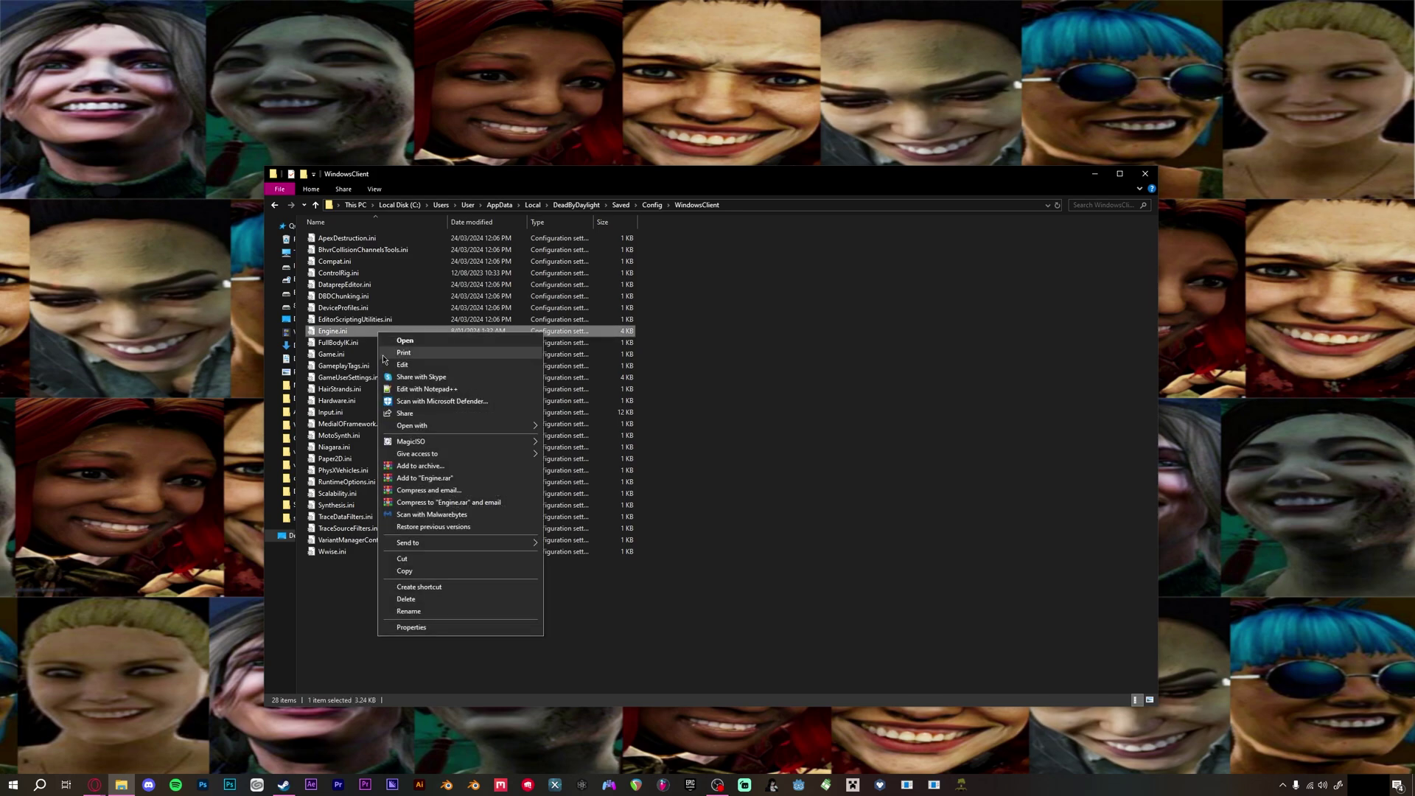
left_click(428, 569)
left_click(785, 400)
Go up to the Saved folder and return through Config to the WindowsClient folder.
left_click(621, 205)
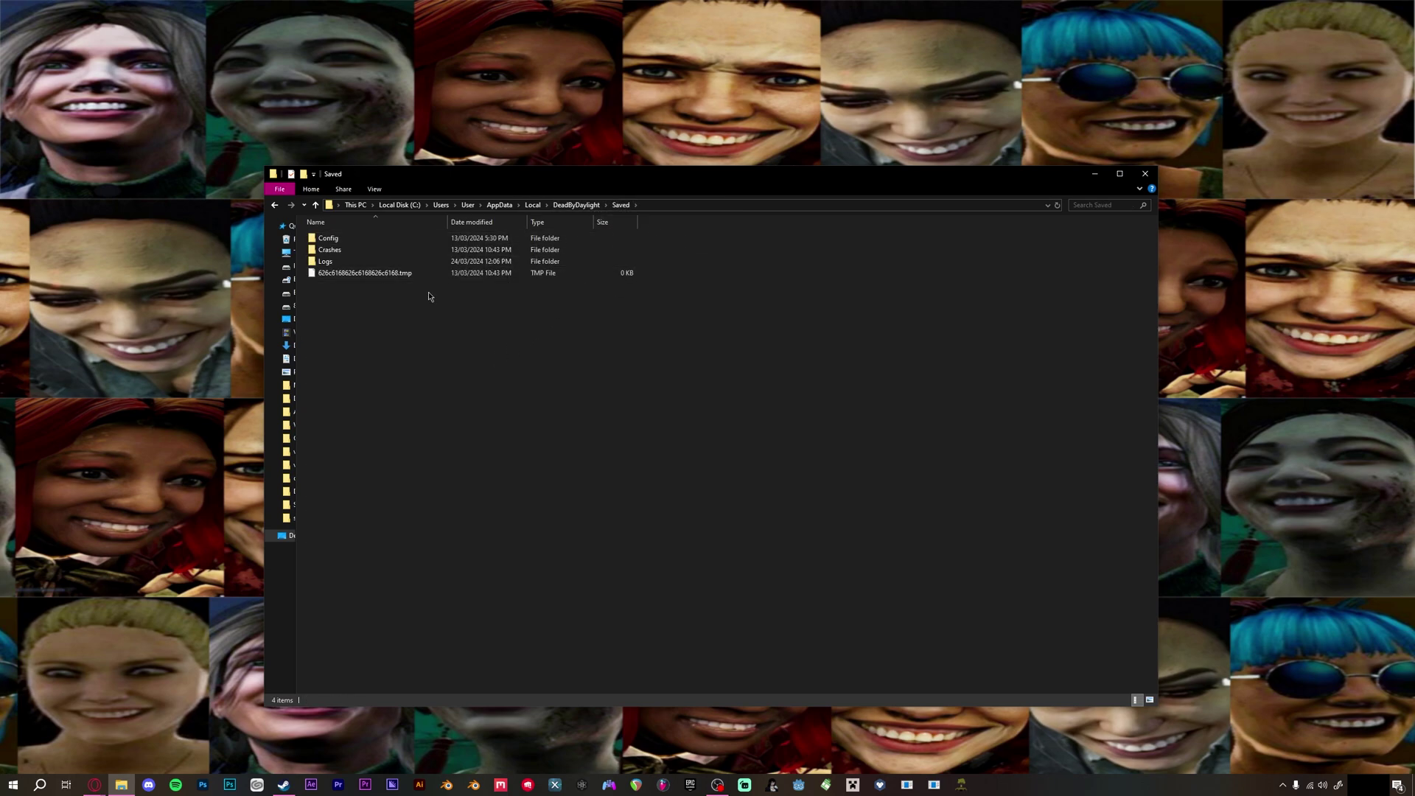
right_click(408, 381)
left_click(380, 356)
left_click(382, 238)
double_click(382, 245)
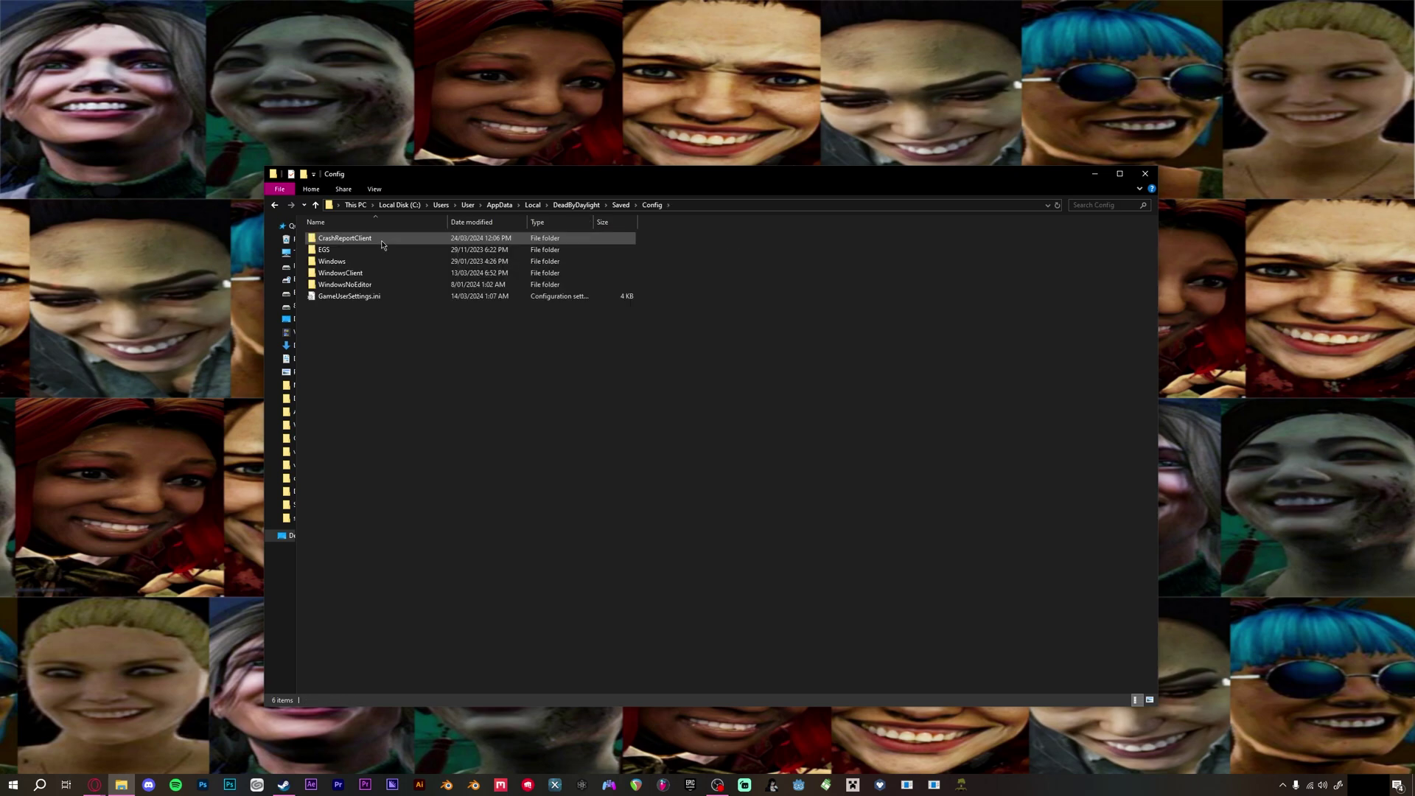
right_click(463, 333)
left_click(376, 348)
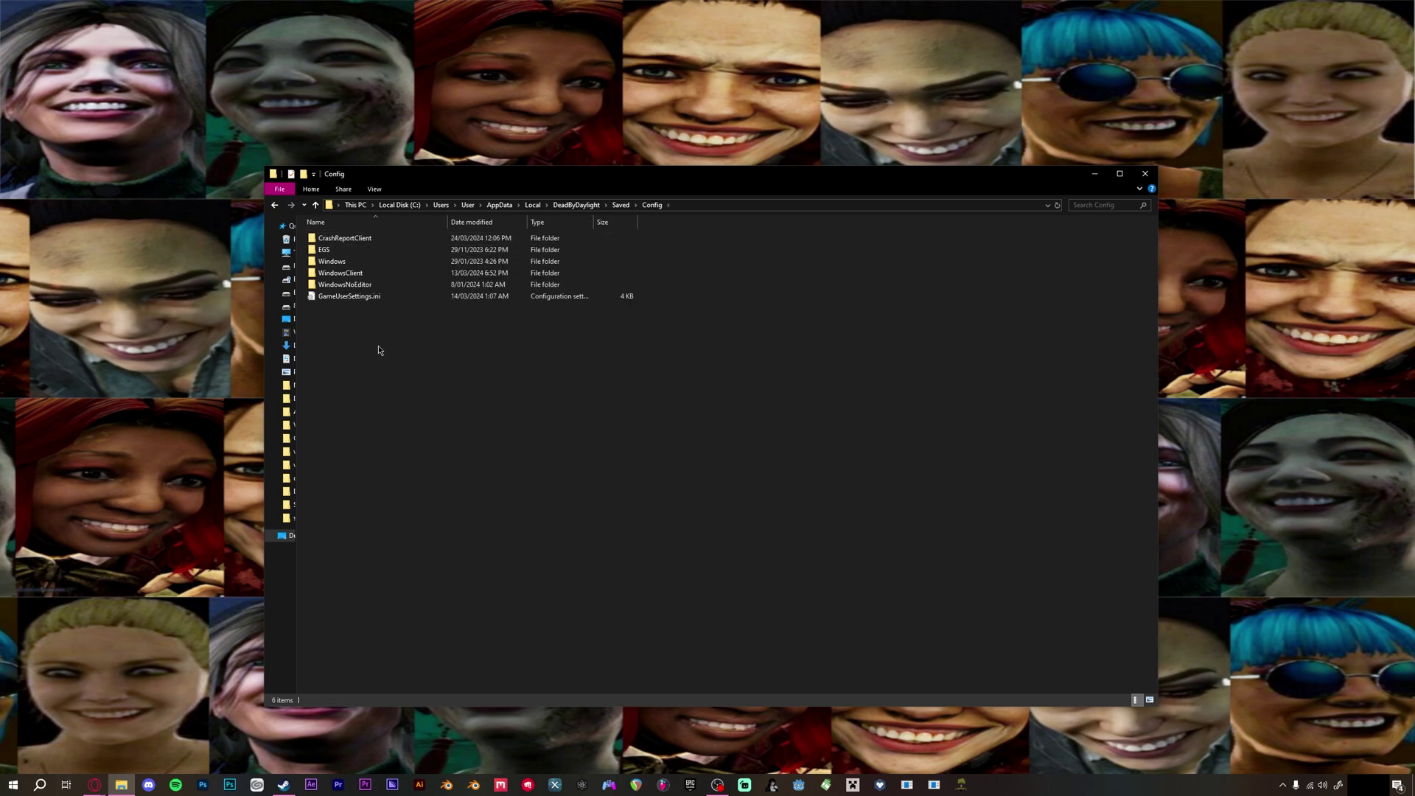
double_click(361, 273)
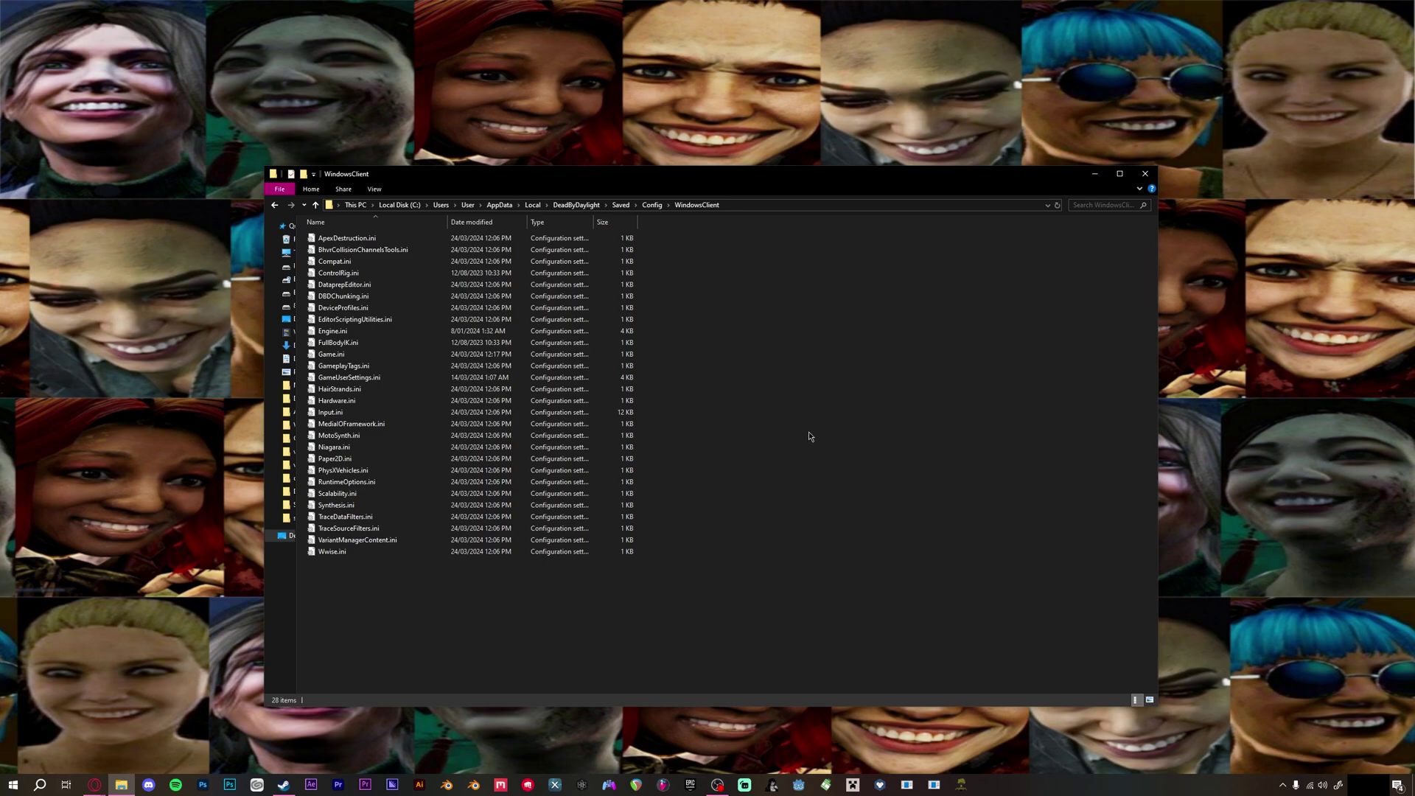
Check the Read-only attribute in the properties of Engine.ini and close them.
left_click(411, 337)
right_click(410, 336)
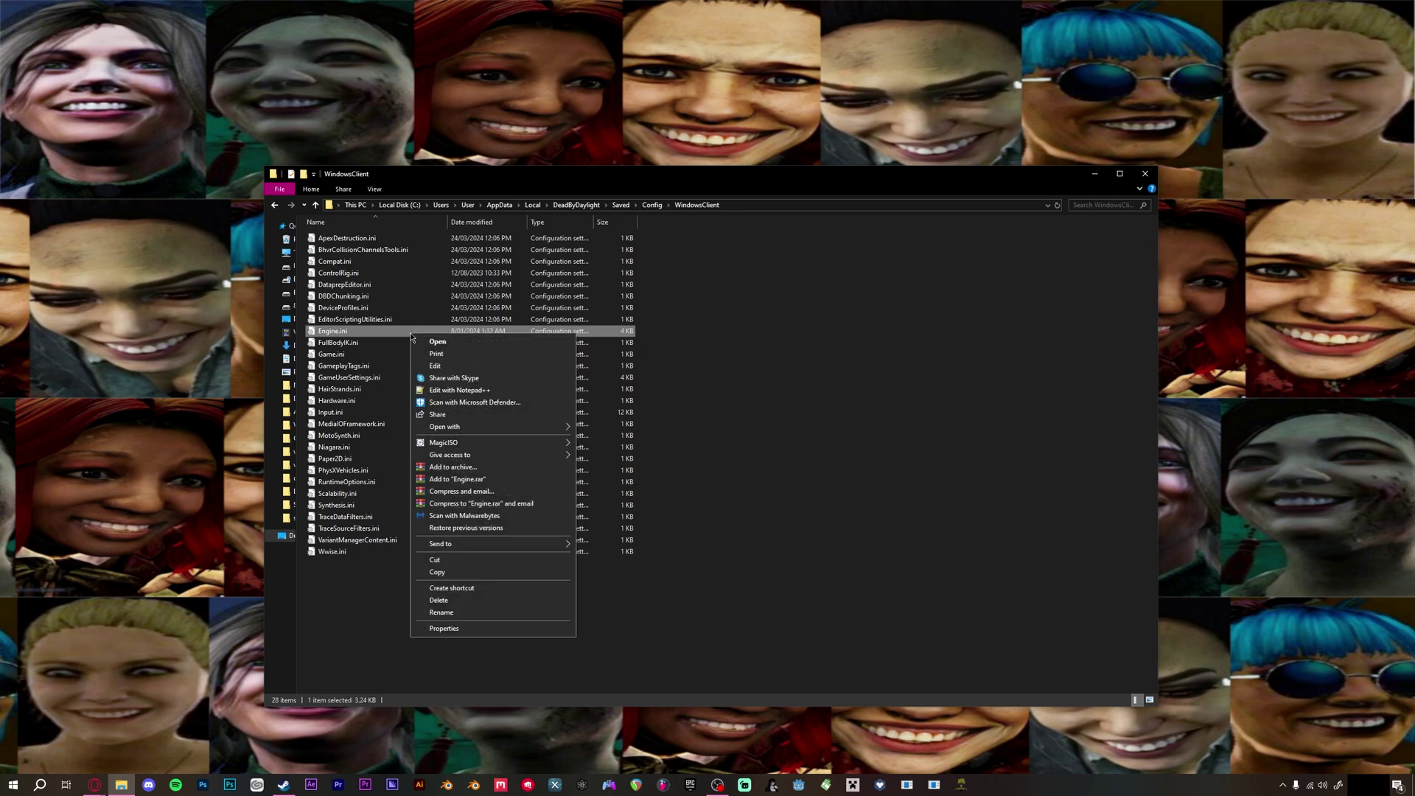
left_click(482, 626)
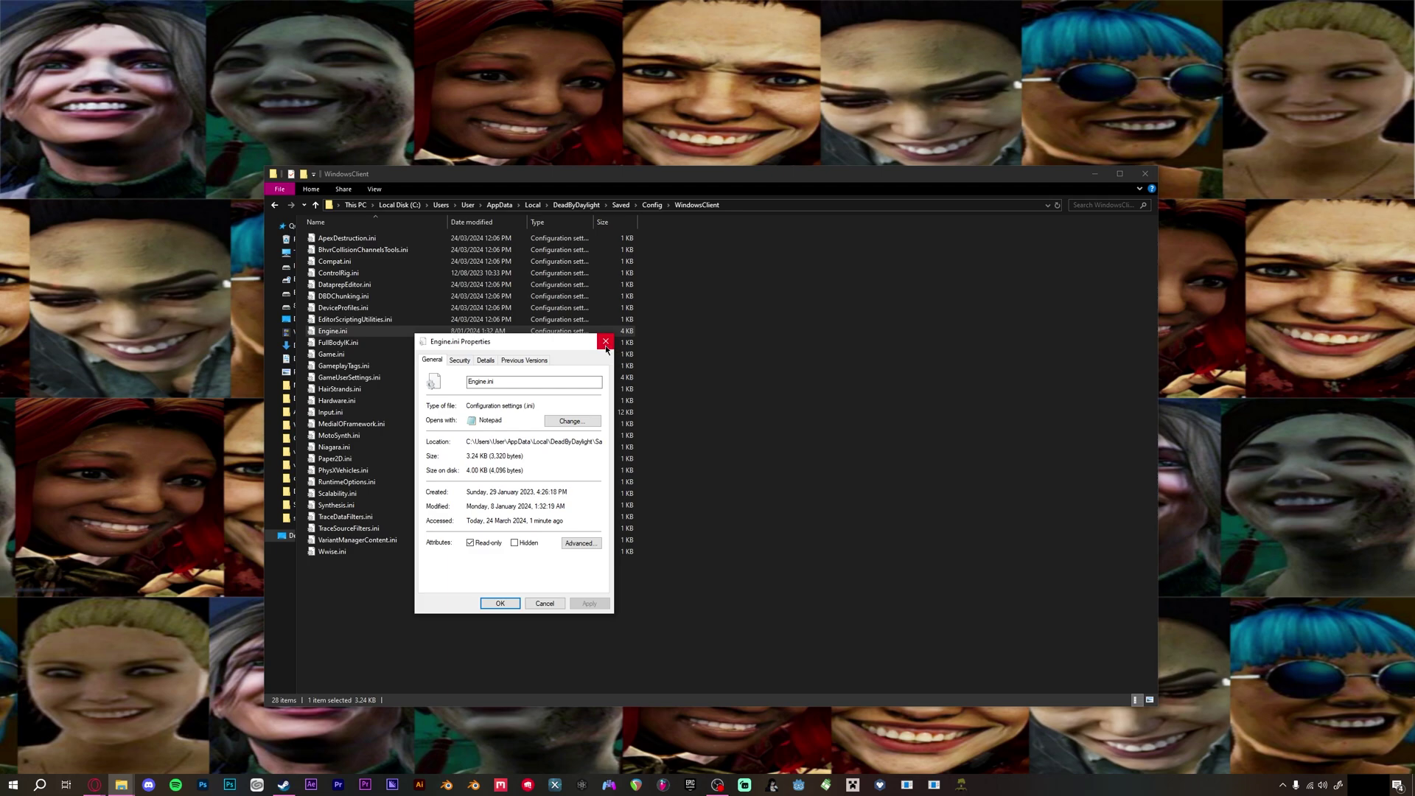
left_click(606, 344)
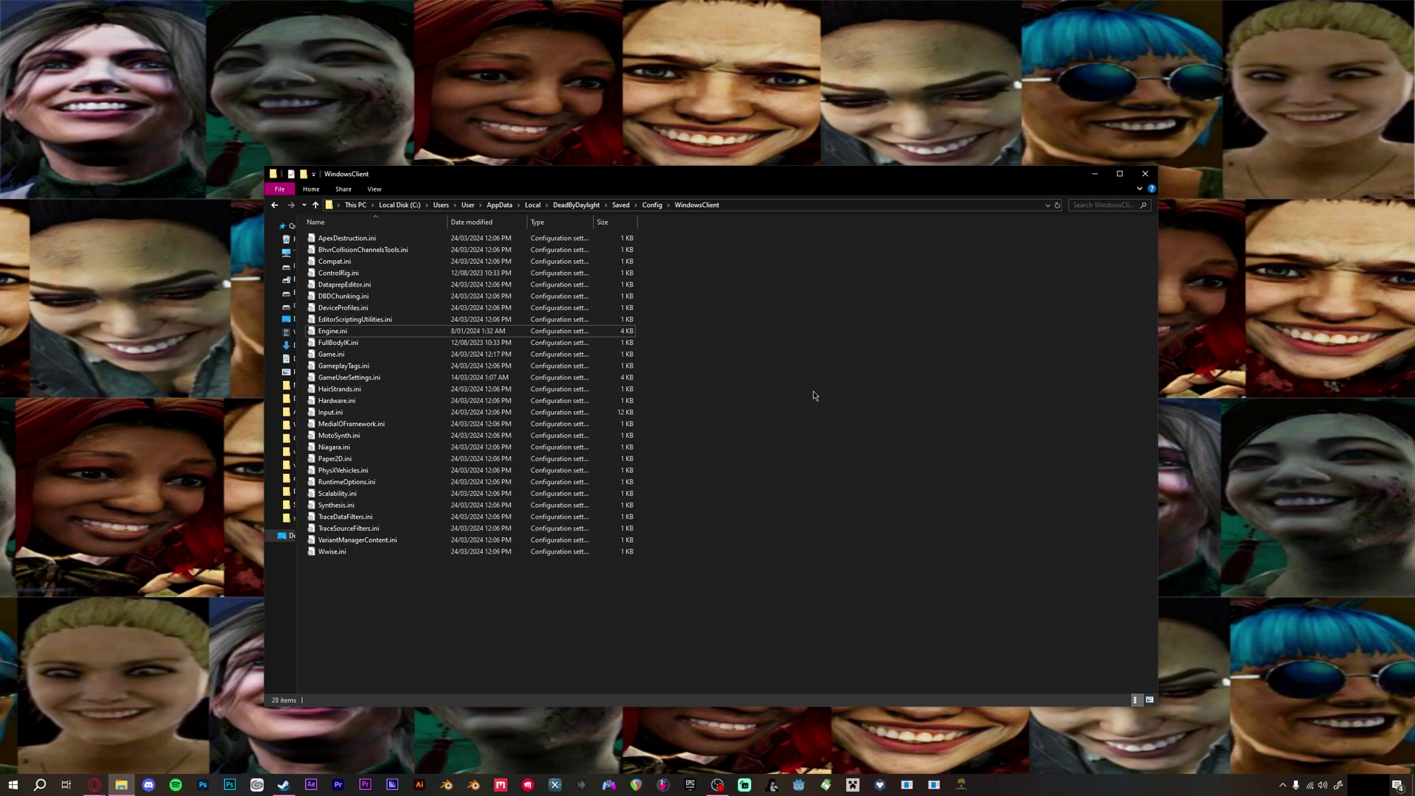
Clear the Read-only attribute of GameUserSettings.ini and apply the change.
left_click(362, 380)
right_click(362, 381)
left_click(479, 677)
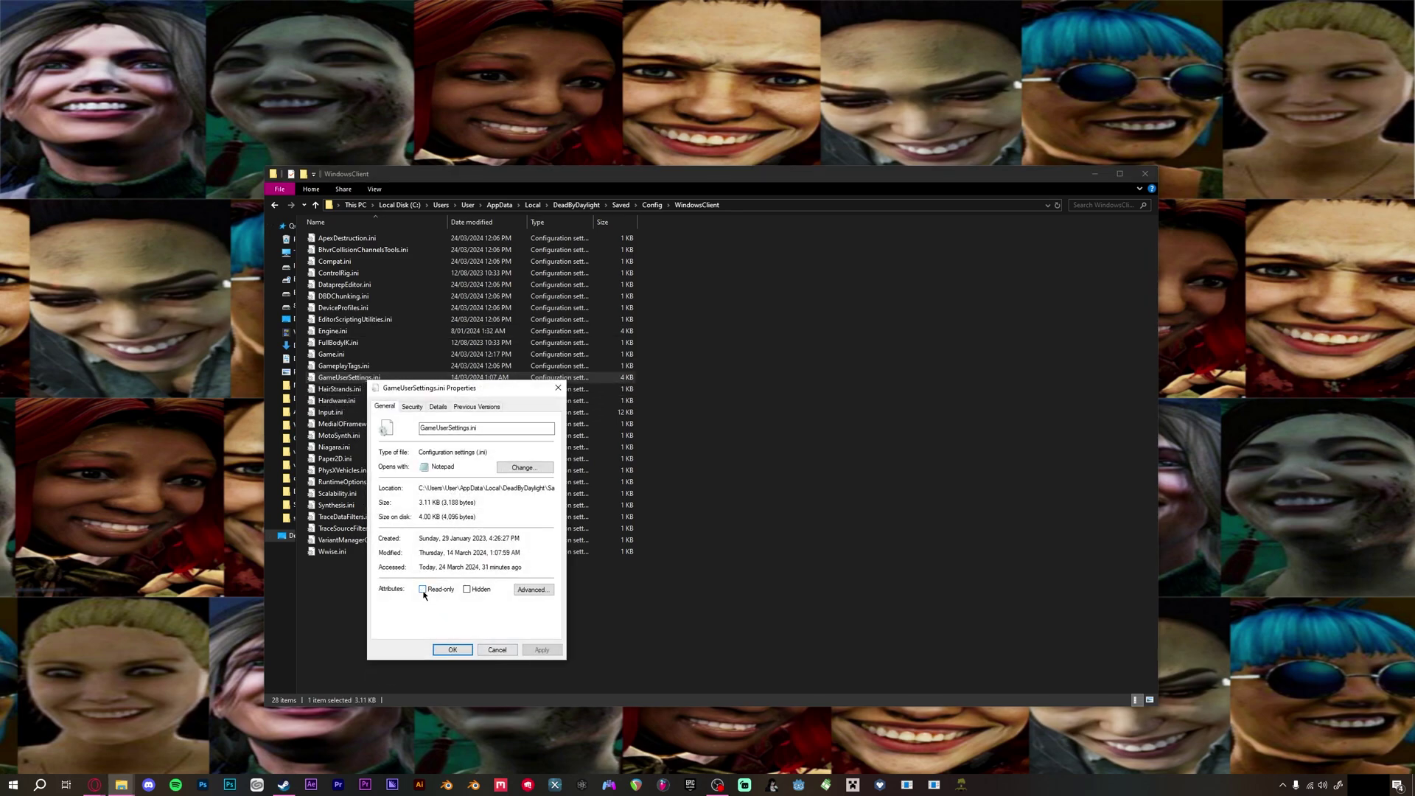
left_click(532, 649)
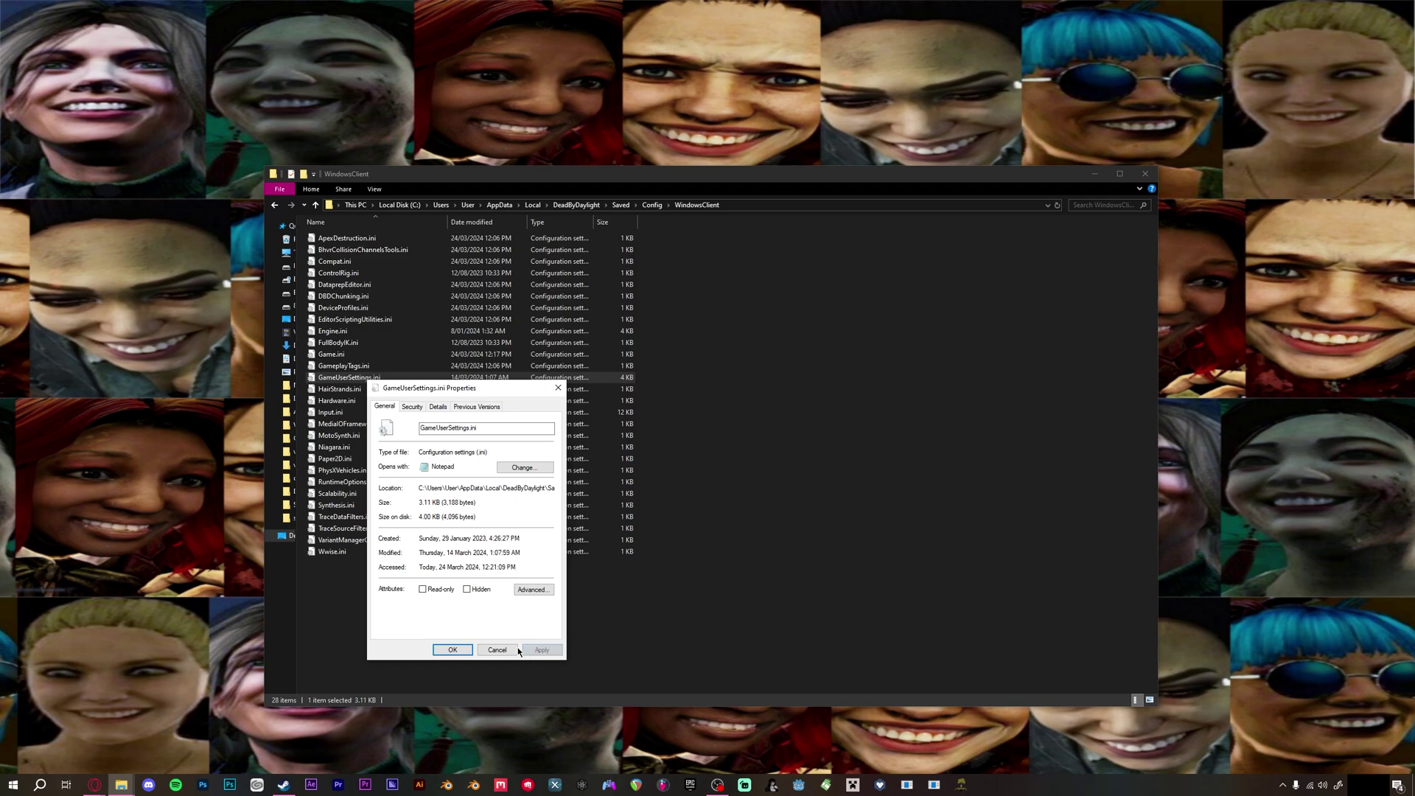
left_click(452, 650)
left_click(571, 632)
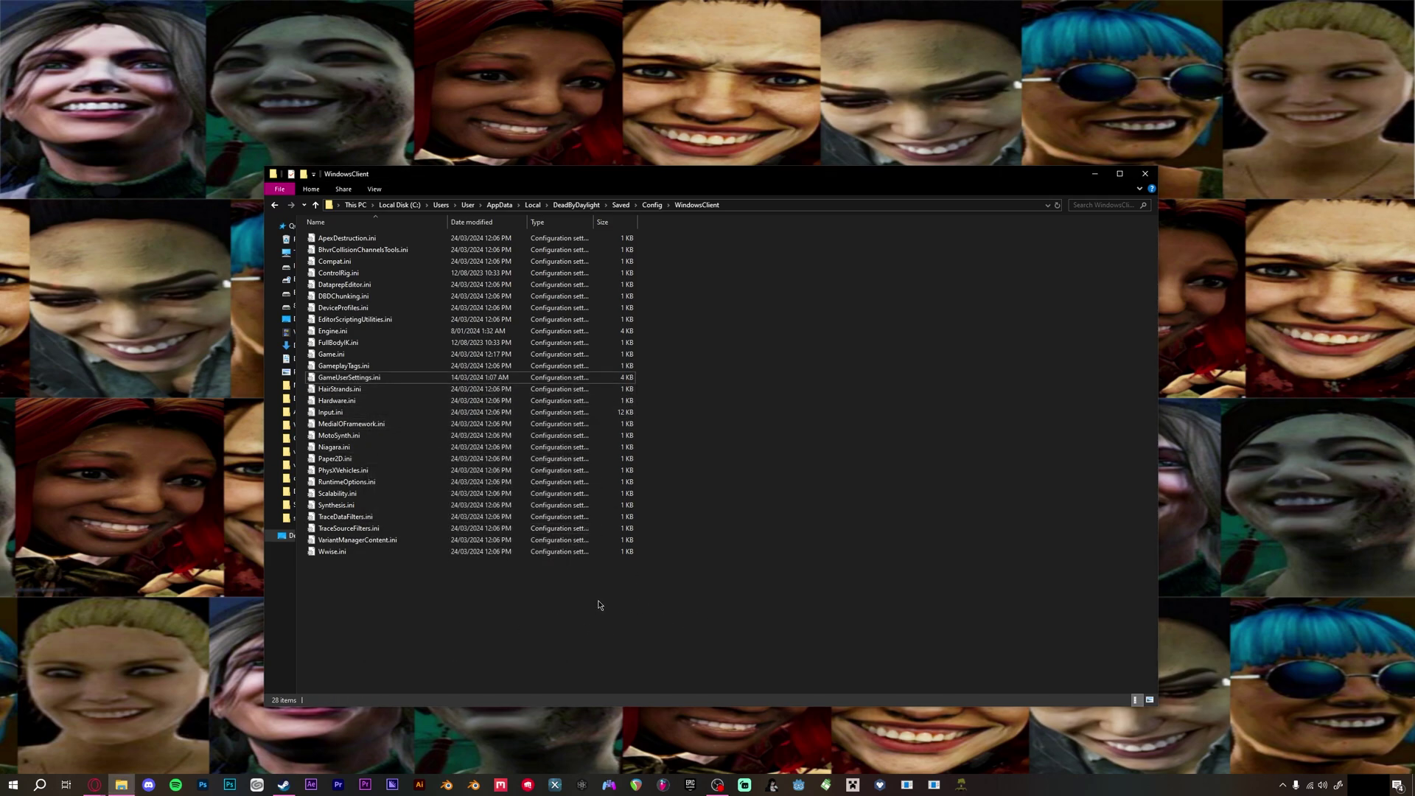
Open GameUserSettings.ini in Notepad and examine the FPSLimit and FPSLimitMode lines.
double_click(402, 378)
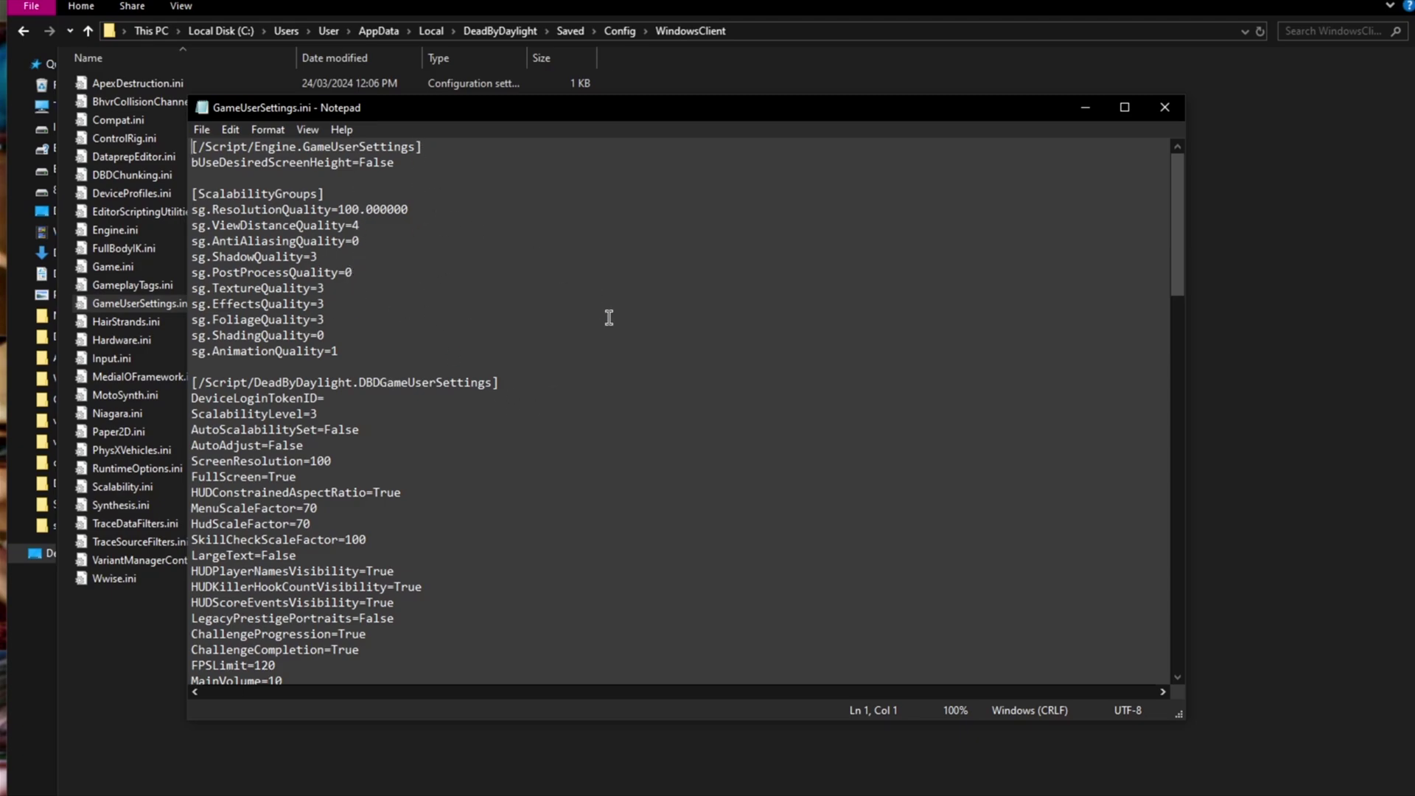
scroll(670, 333, "down", 3)
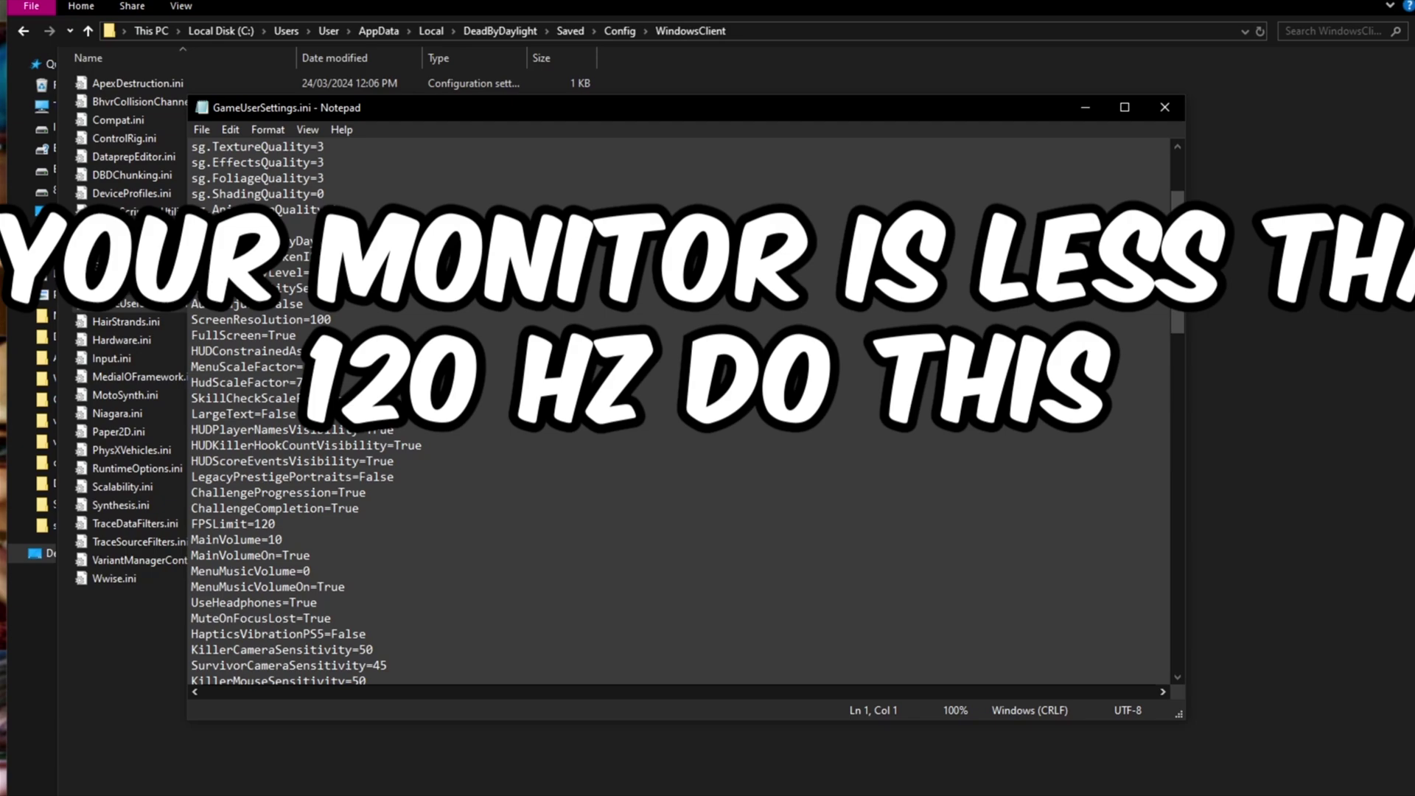
left_click_drag(278, 523, 261, 524)
left_click(329, 524)
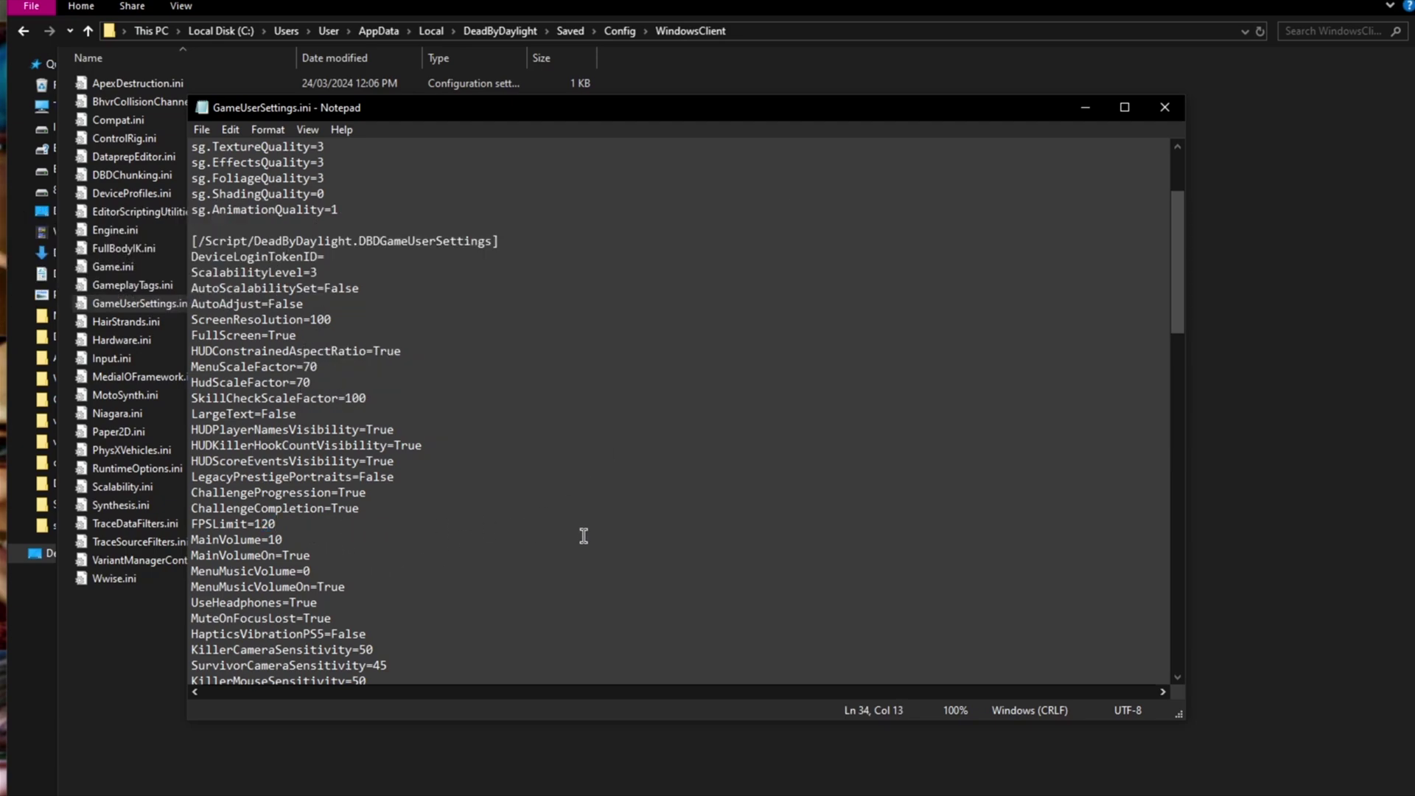
scroll(588, 531, "down", 2)
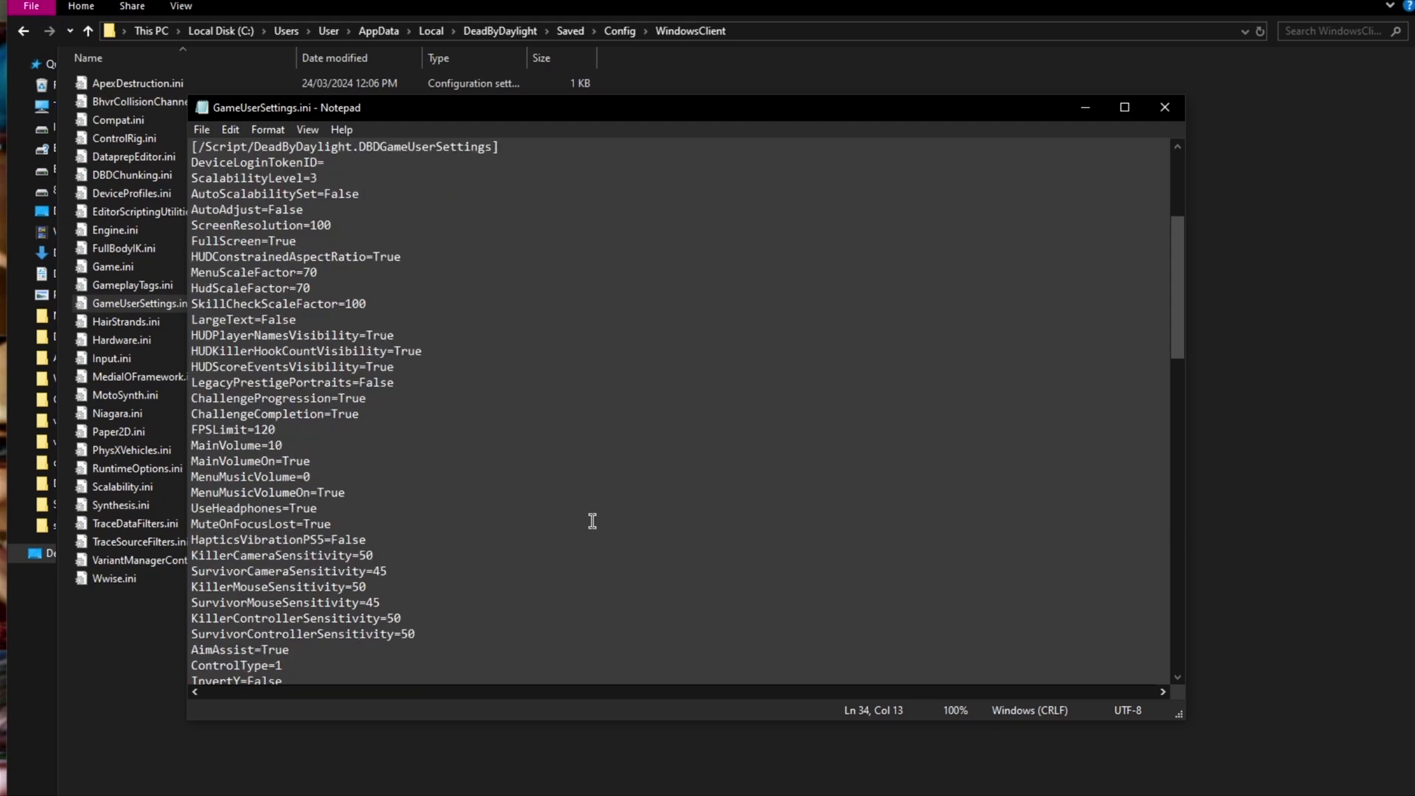
scroll(592, 520, "down", 20)
left_click_drag(304, 514, 286, 513)
left_click(411, 519)
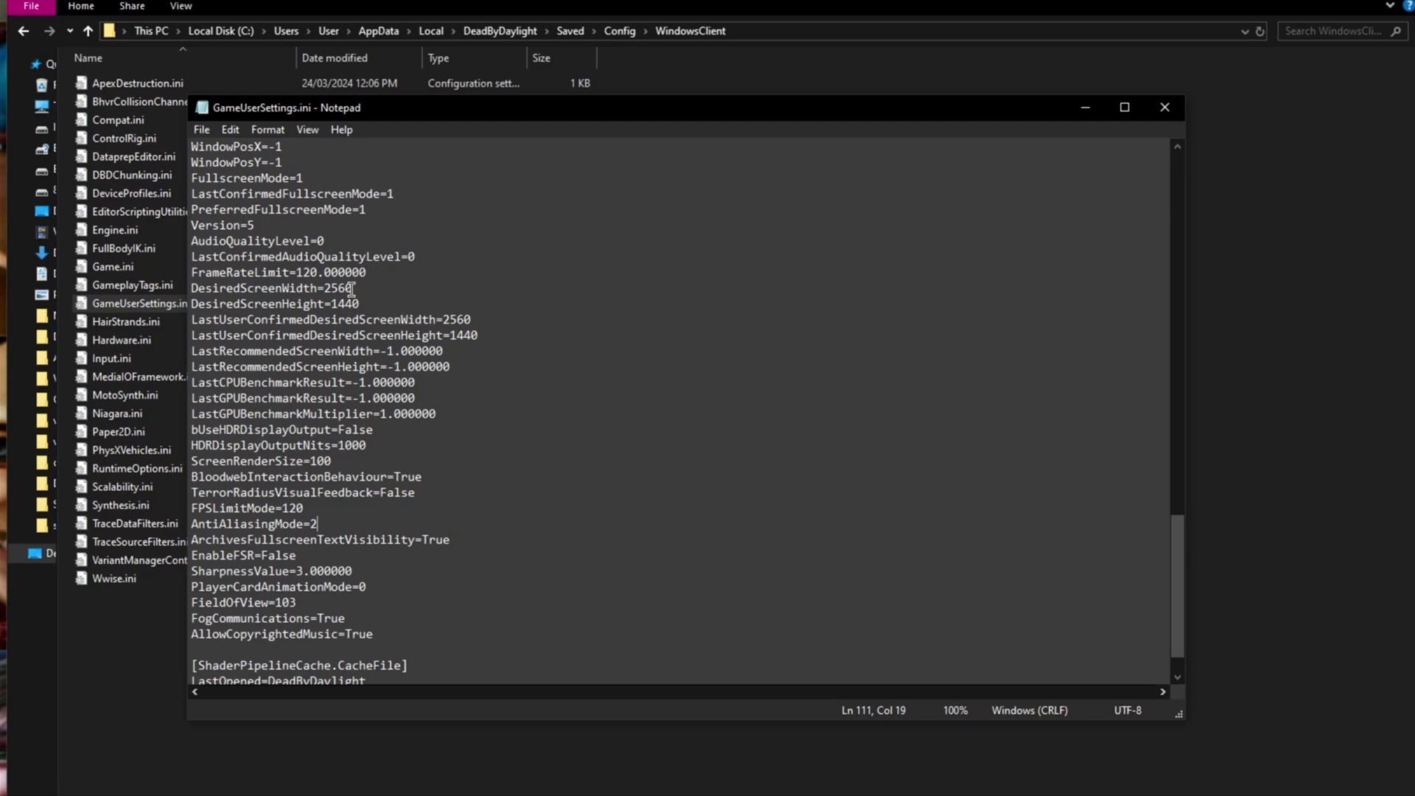
Examine the FrameRateLimit, desired screen width and height, and ResolutionSize lines of GameUserSettings.ini.
left_click_drag(247, 272, 411, 270)
left_click(411, 271)
left_click_drag(267, 272, 432, 269)
left_click(447, 309)
left_click(296, 303)
left_click(303, 303)
scroll(441, 332, "up", 1)
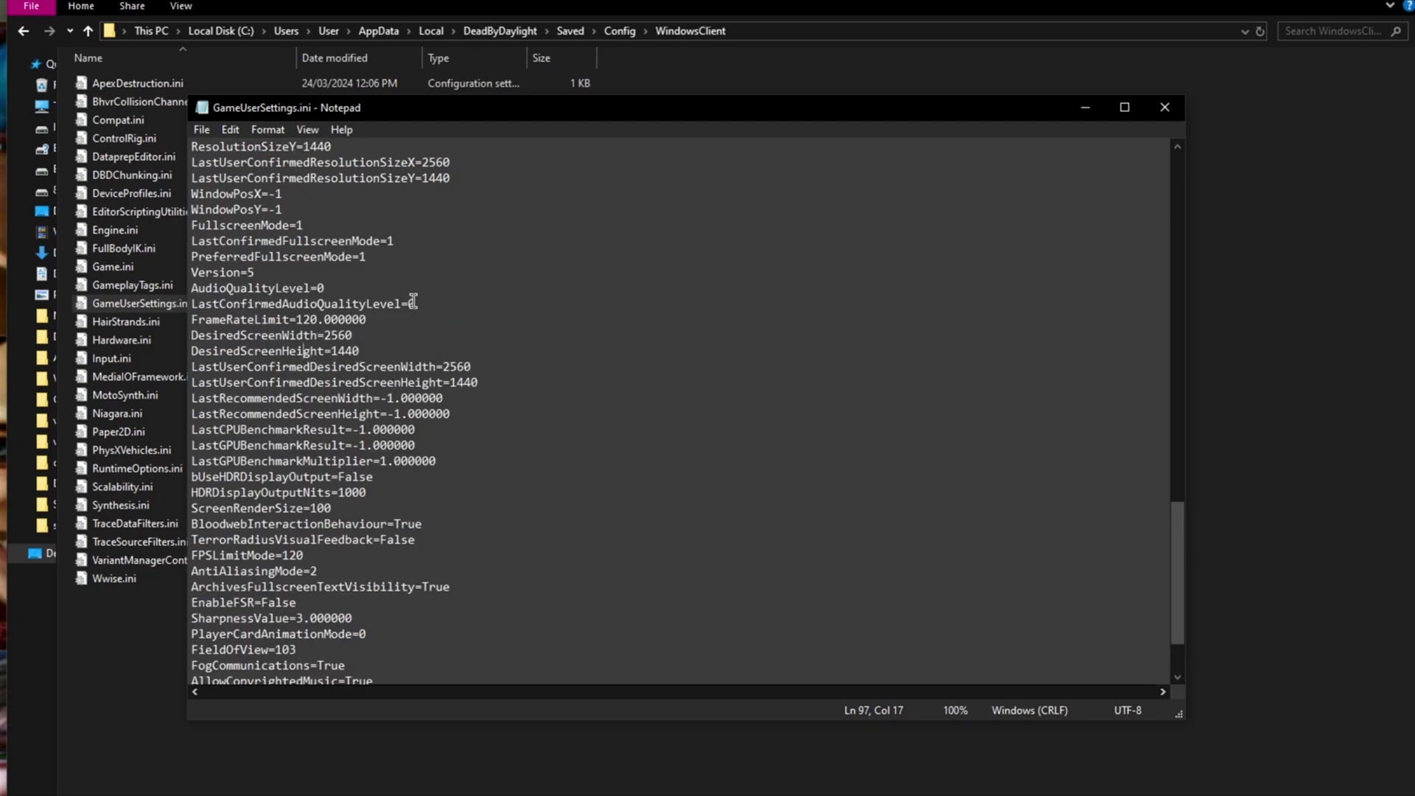
left_click(352, 163)
left_click_drag(352, 163, 354, 179)
left_click(483, 209)
scroll(441, 212, "up", 1)
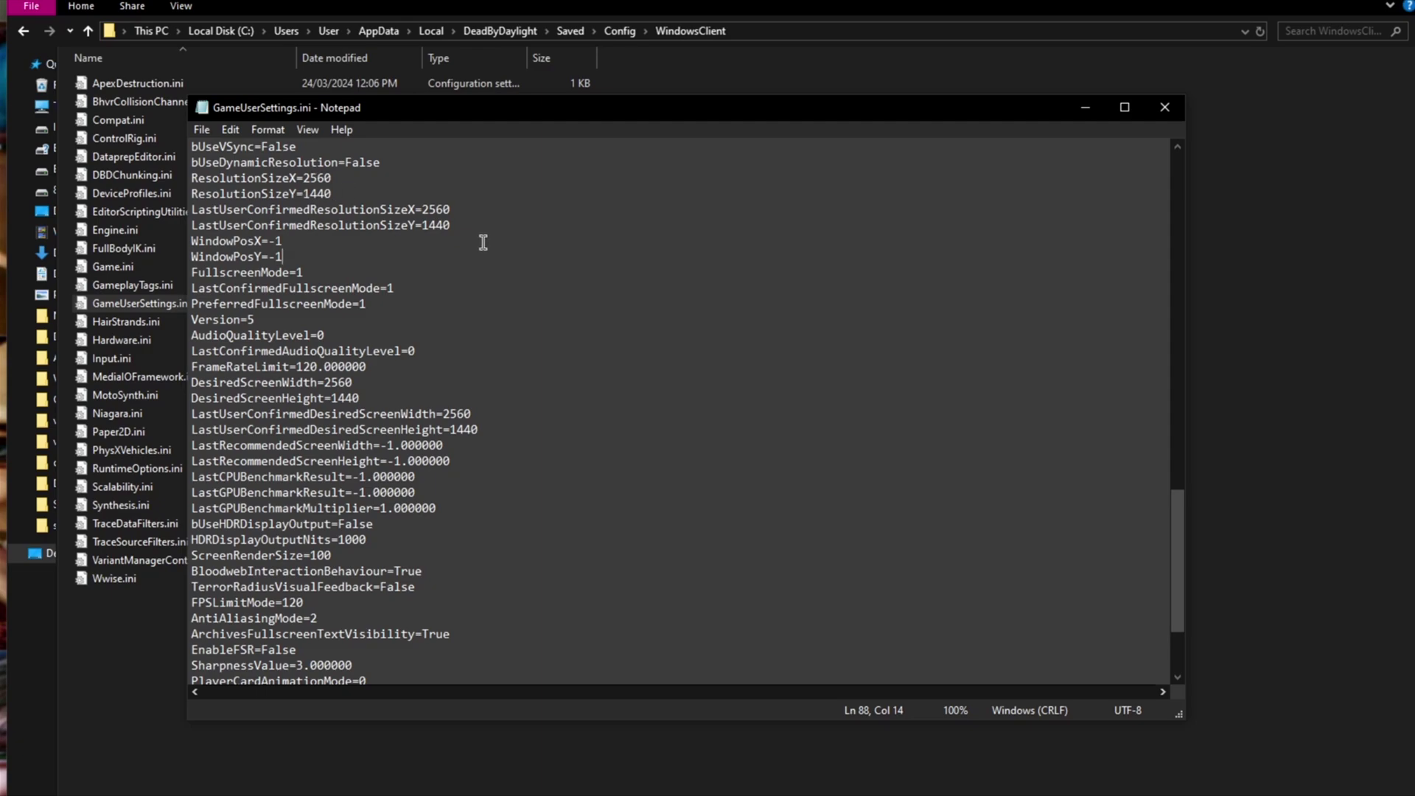
scroll(482, 243, "up", 1)
left_click(494, 278)
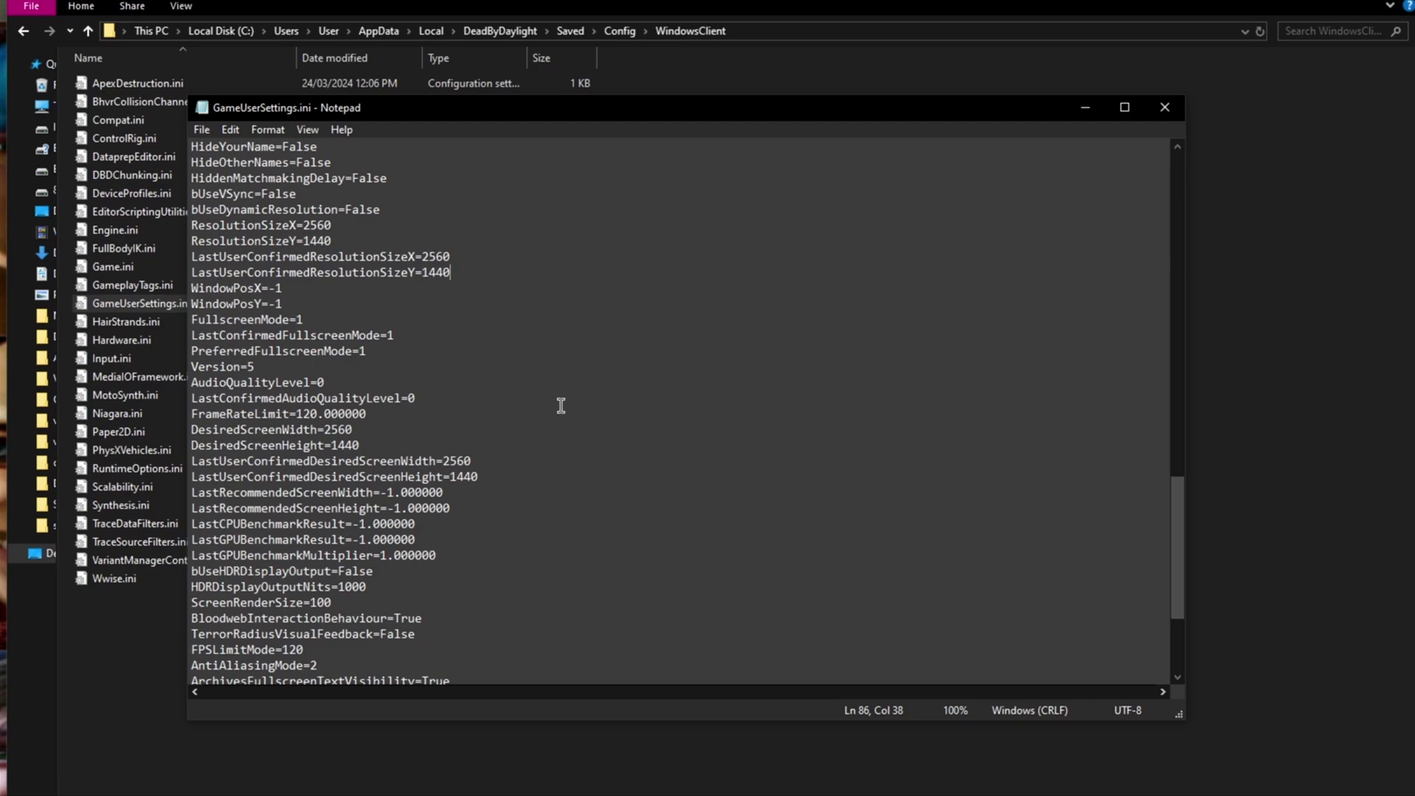
Look through the volume and sensitivity lines of GameUserSettings.ini and close the file.
scroll(642, 464, "up", 20)
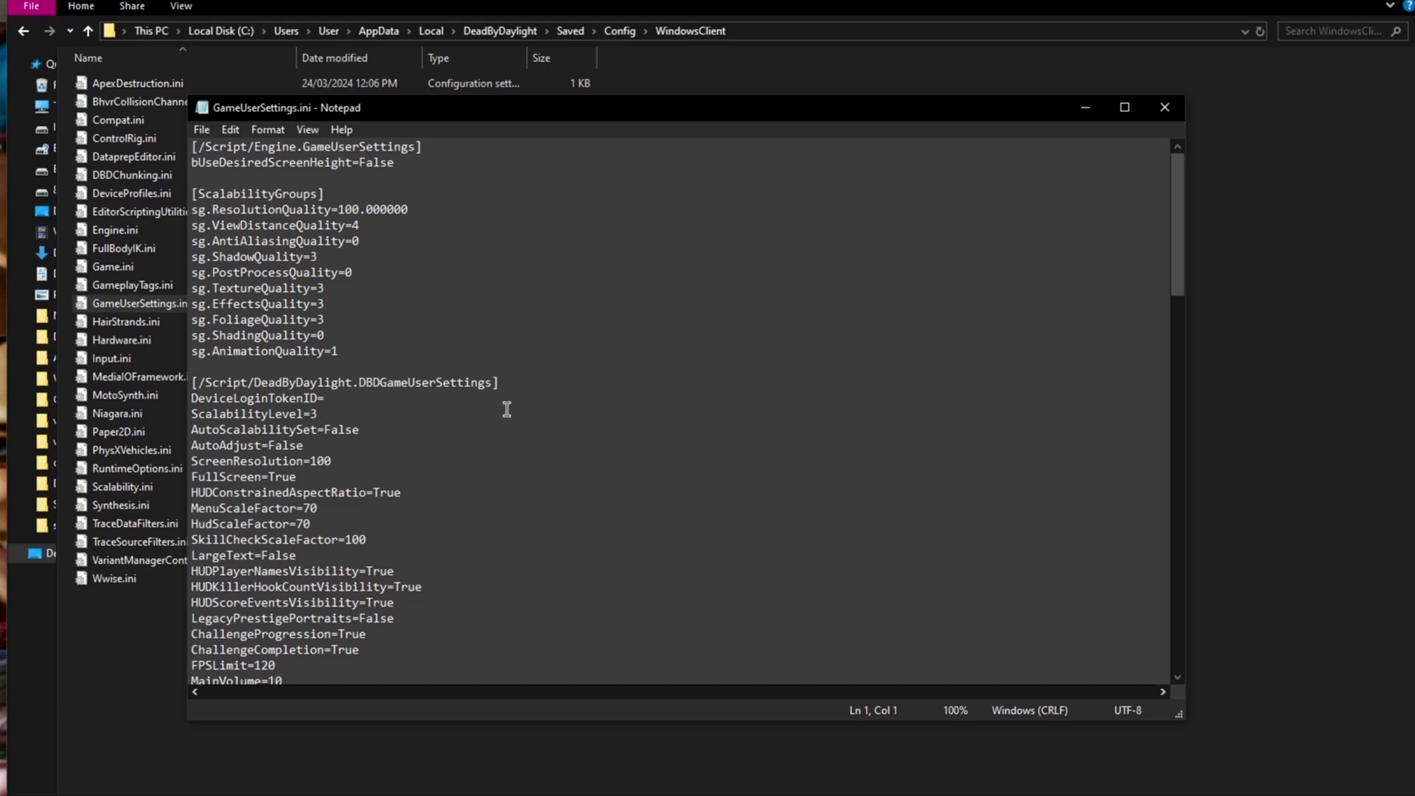
scroll(506, 407, "down", 5)
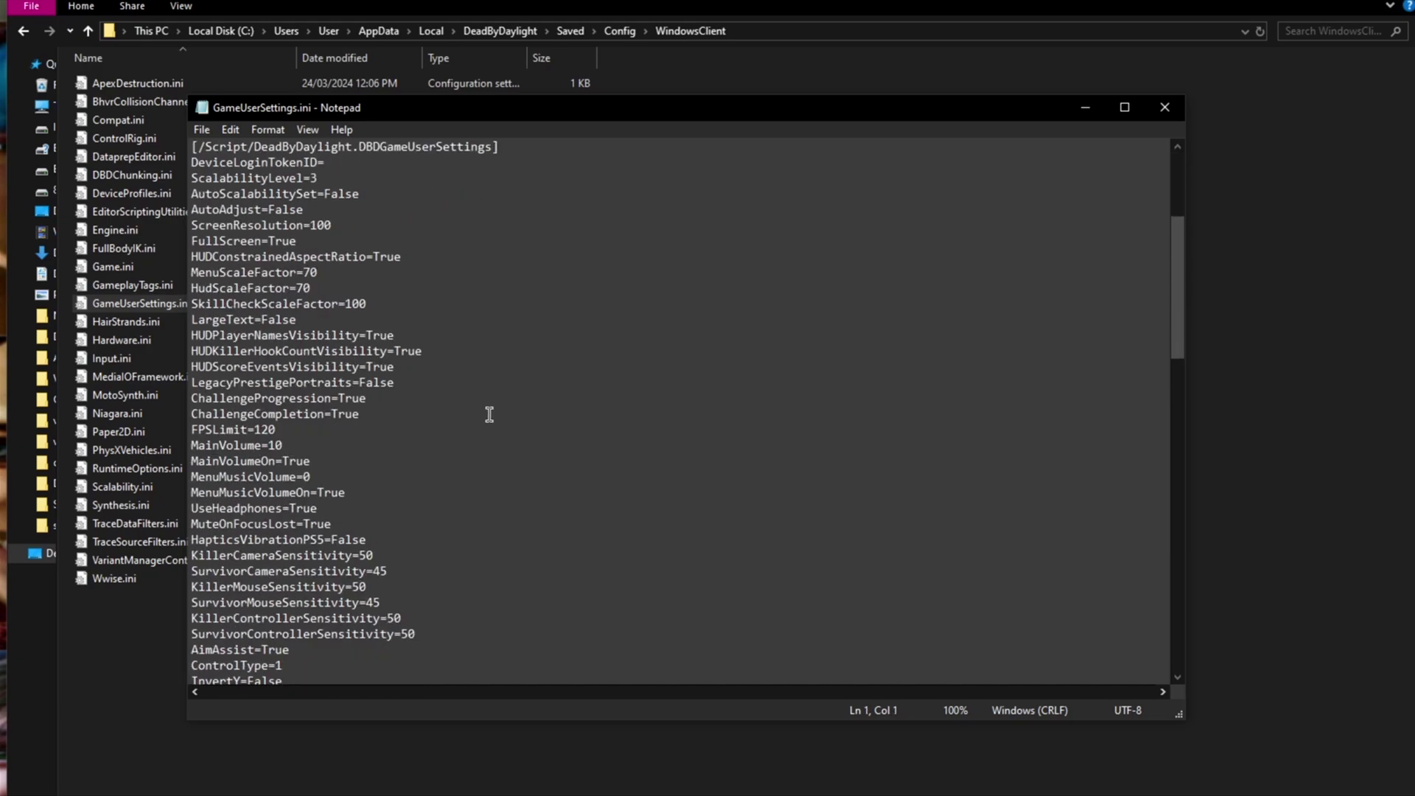
double_click(210, 445)
key("End")
left_click(584, 466)
scroll(603, 431, "down", 5)
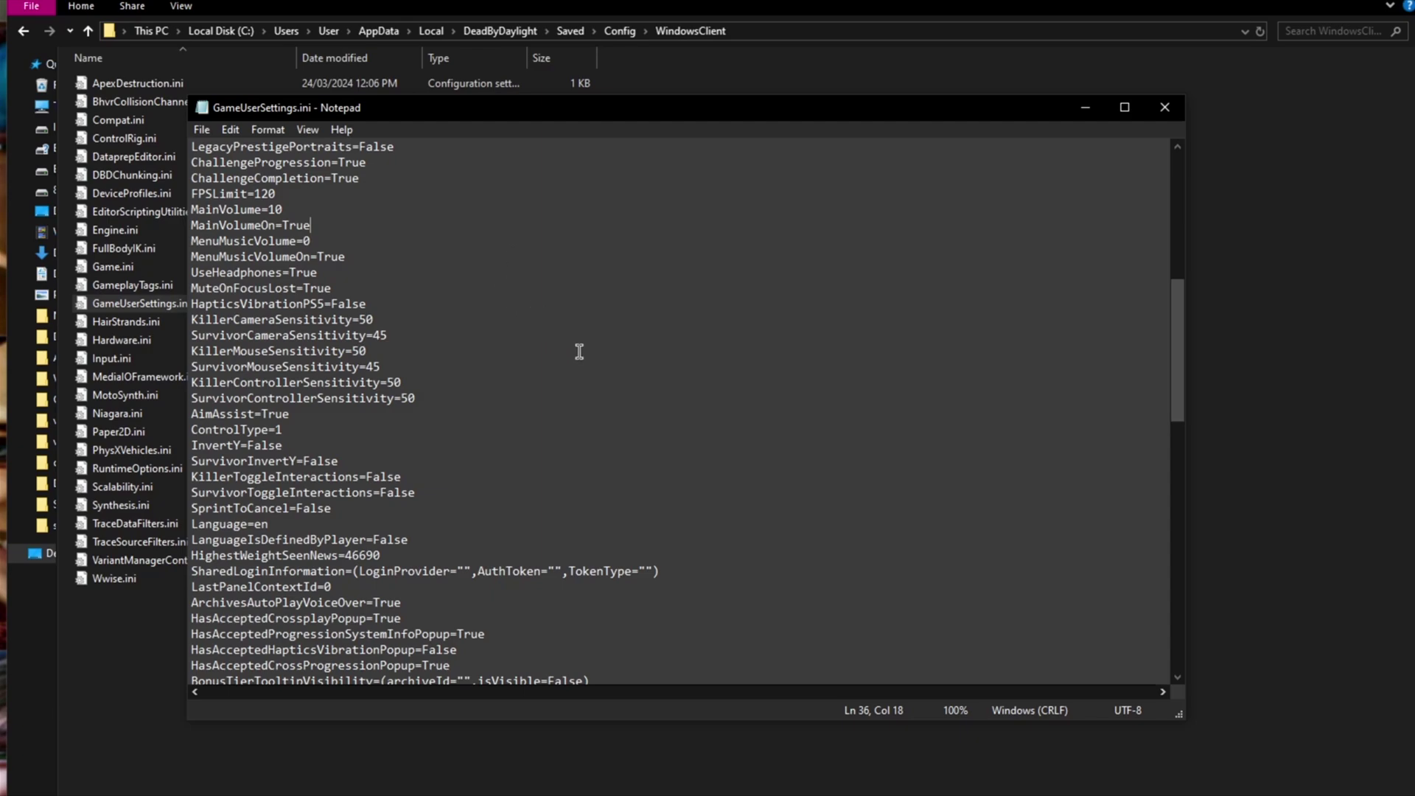
left_click(558, 401)
scroll(558, 401, "up", 10)
left_click(212, 136)
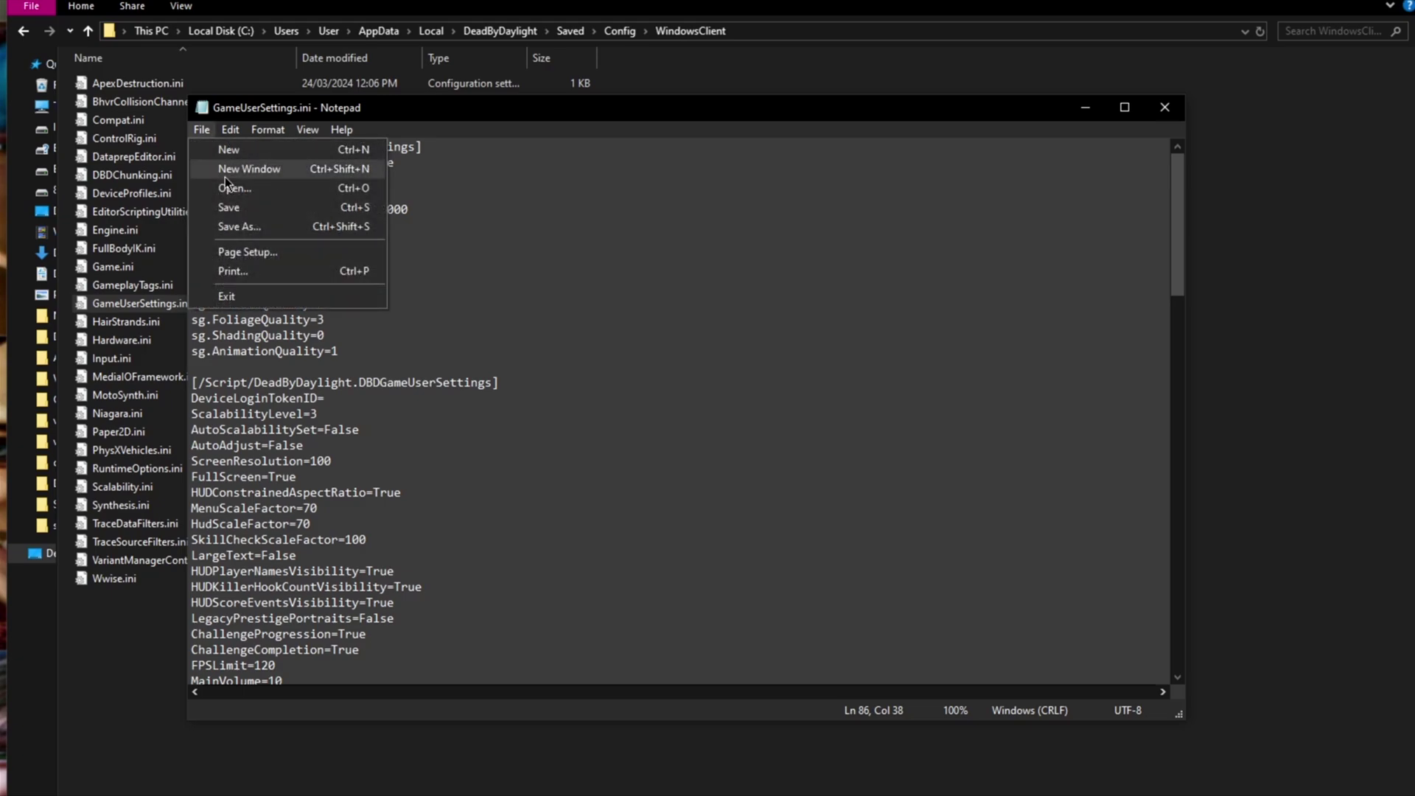
left_click(1074, 288)
left_click(1169, 103)
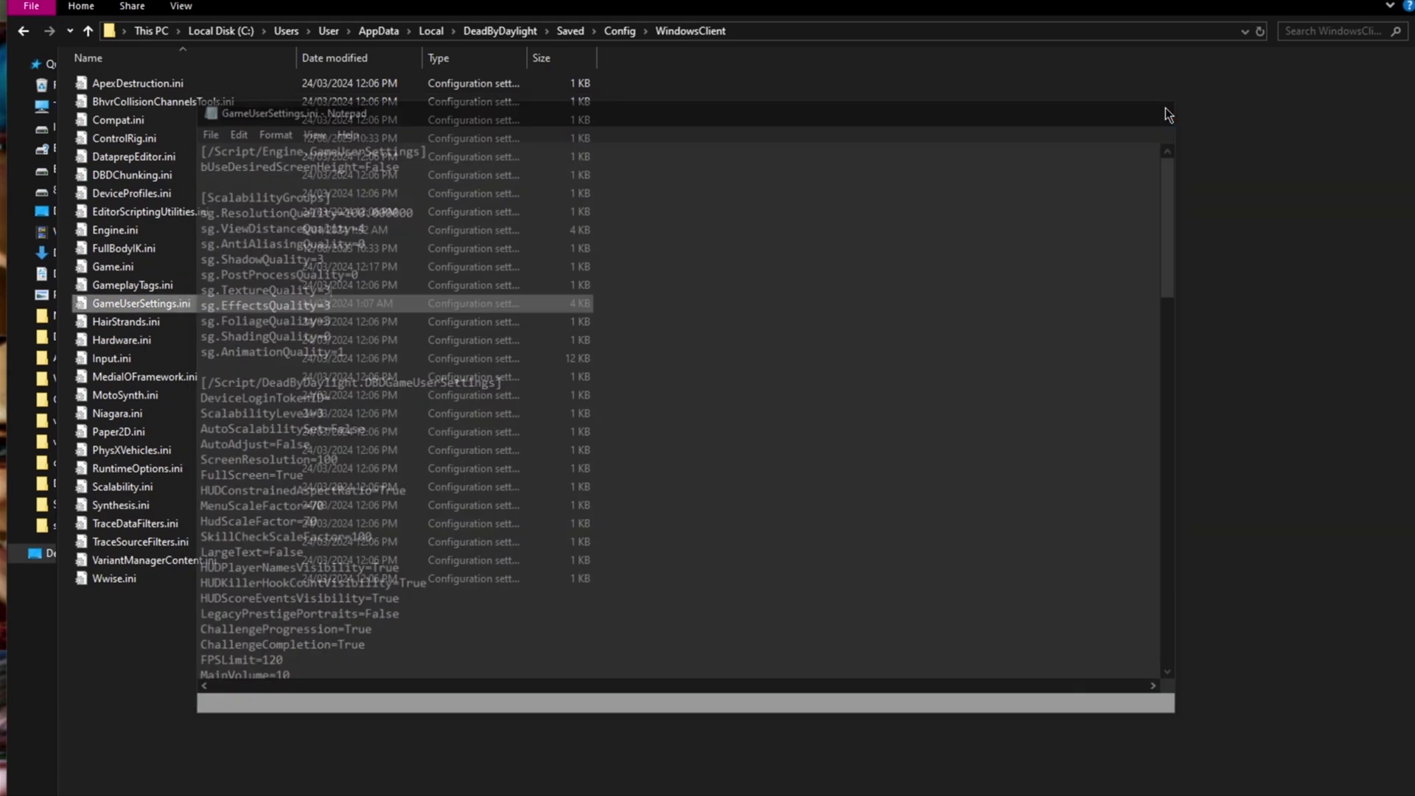
Set GameUserSettings.ini to Read-only in its properties and apply the change.
right_click(326, 303)
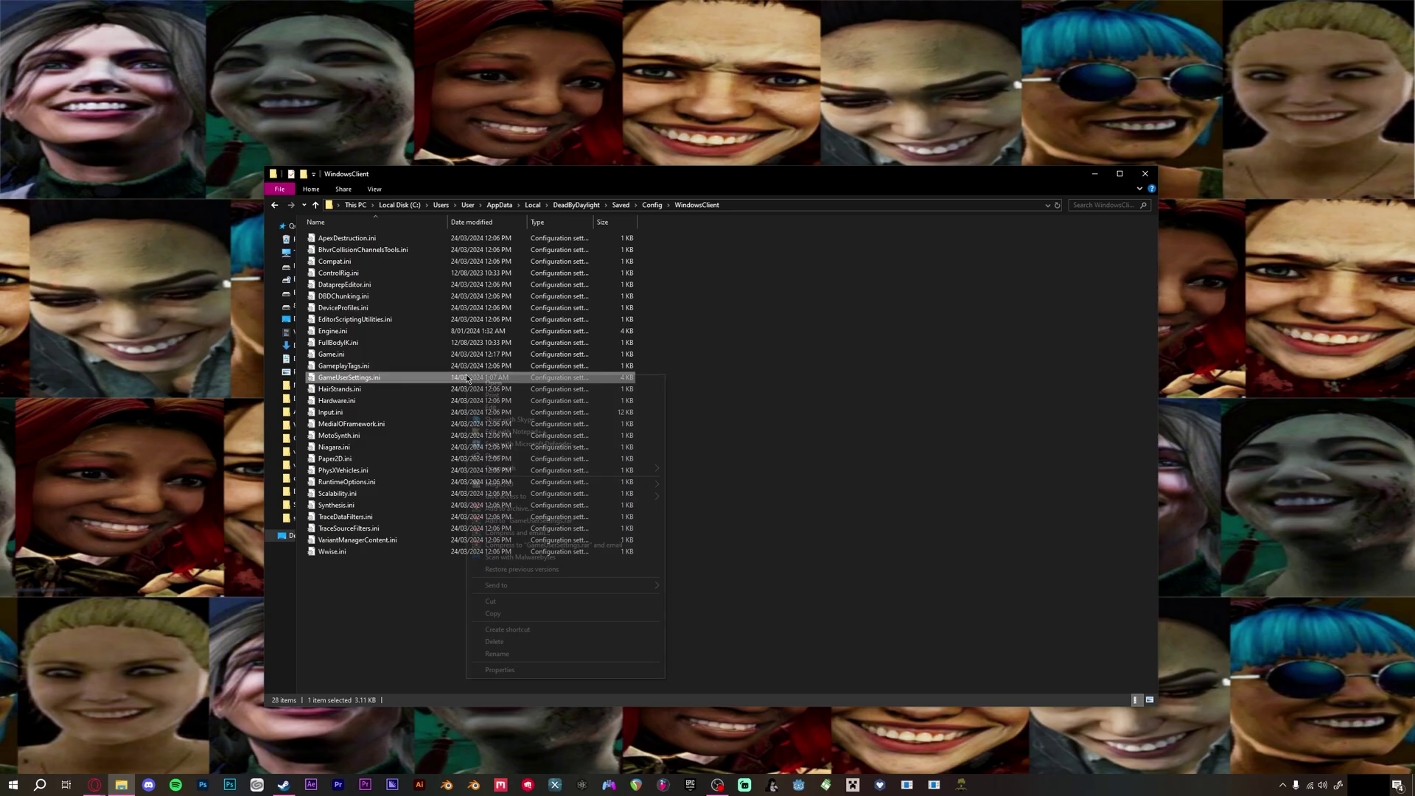
left_click(555, 667)
left_click(536, 589)
left_click(645, 645)
left_click(556, 644)
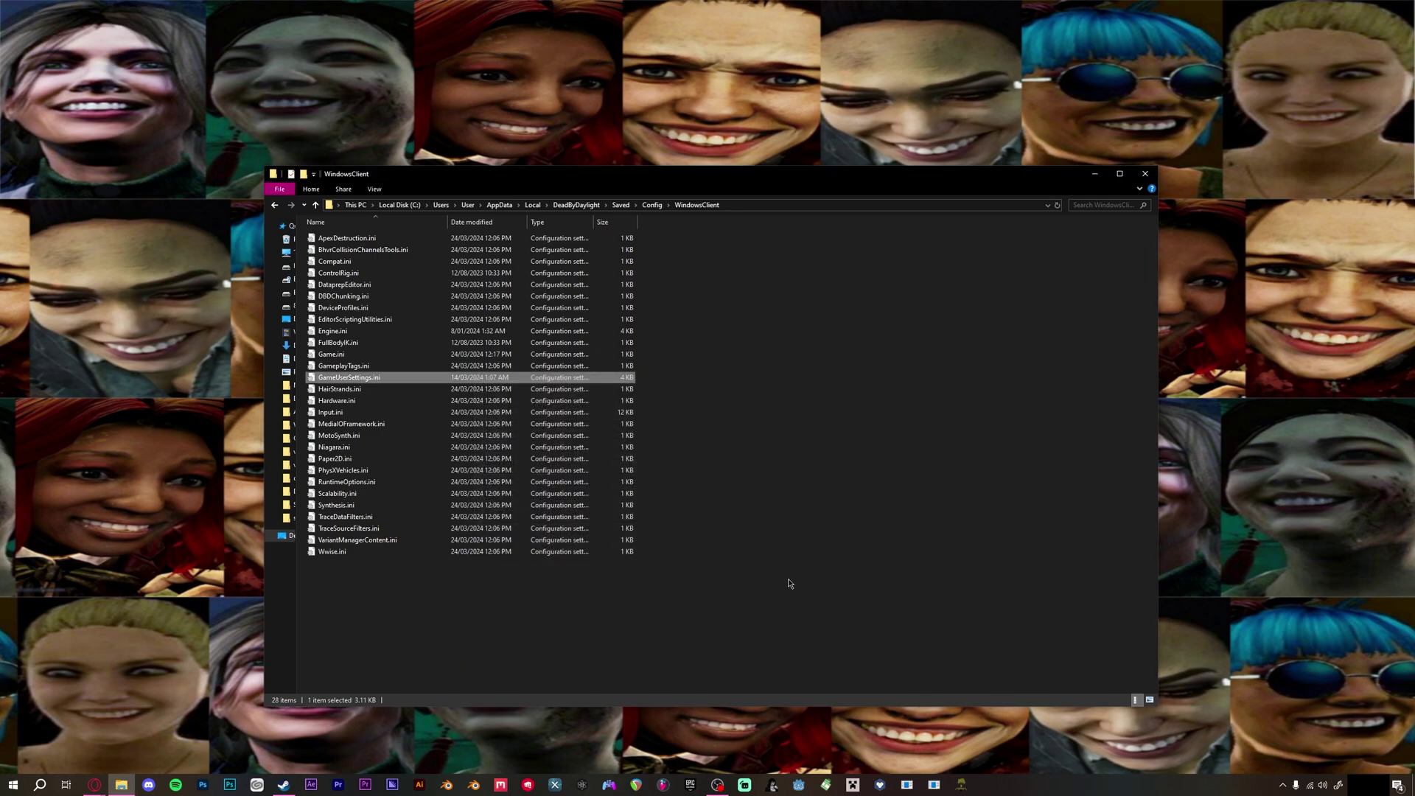
left_click(766, 406)
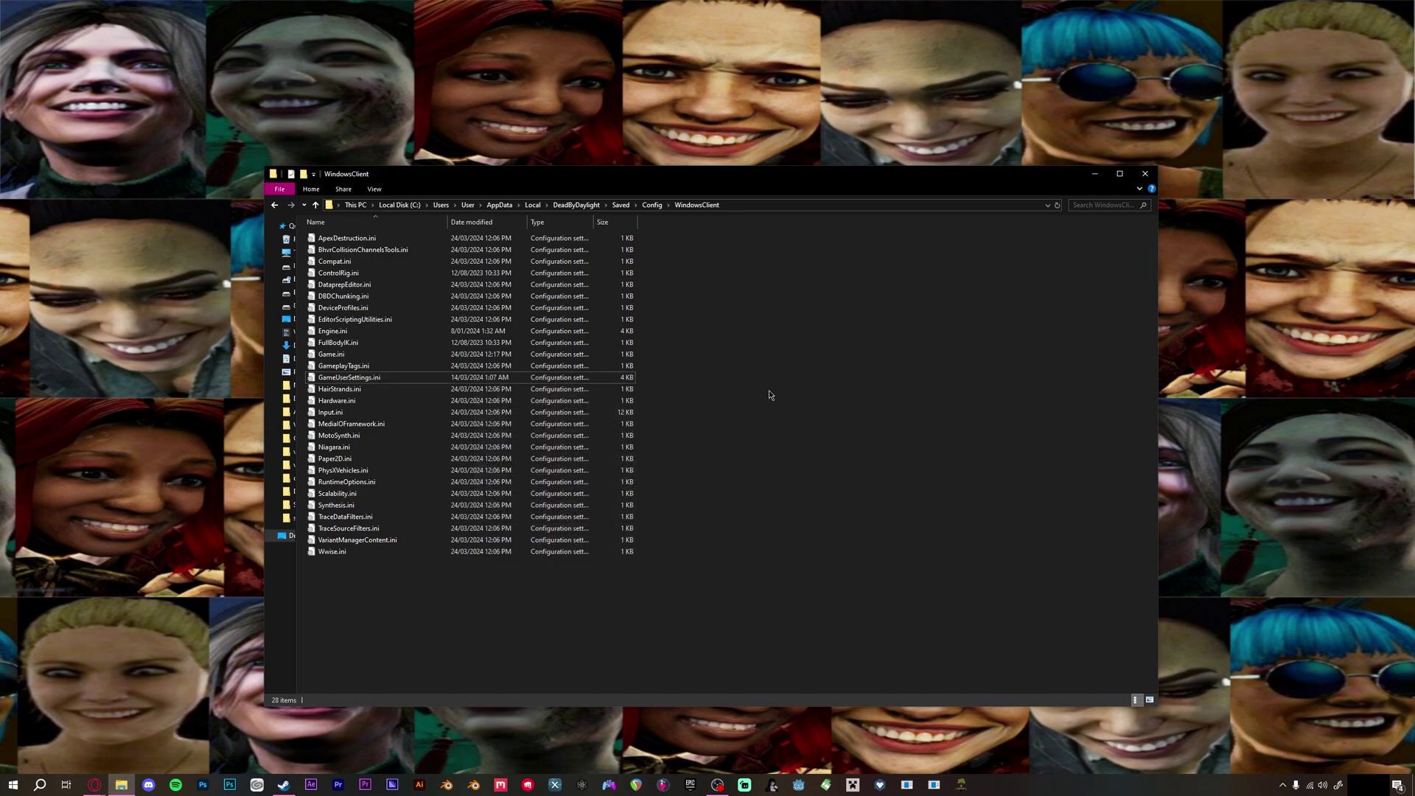